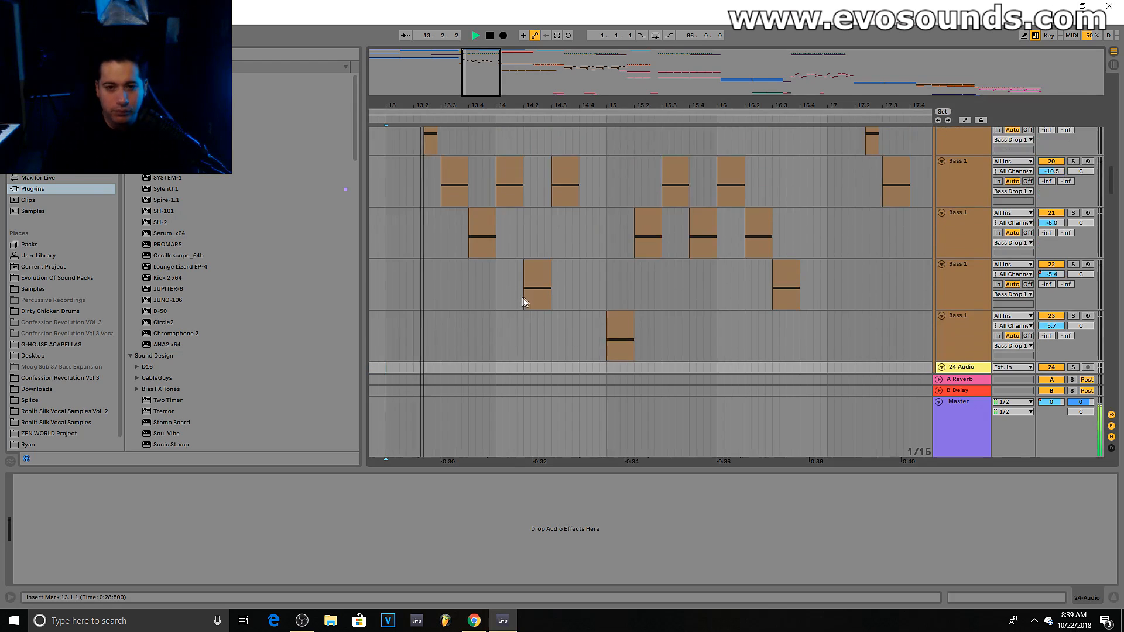
# Step: Select the range from 14.4.1 to 15.1.1 on the 24 Audio track, just before the lowest bass clip
pyautogui.scroll(1, 590, 275)
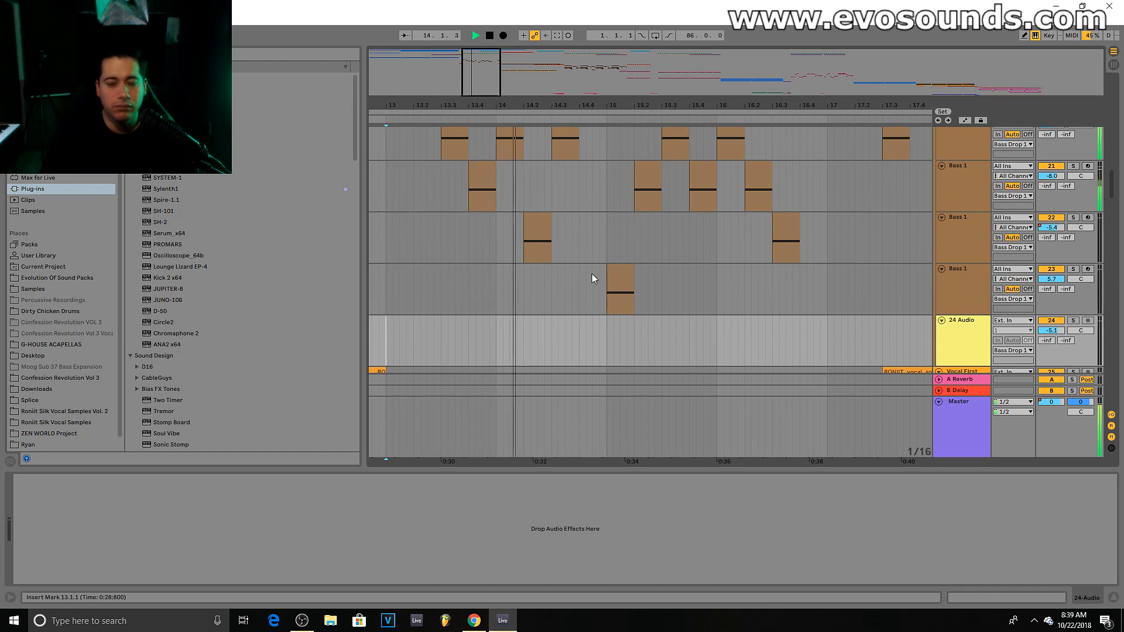
pyautogui.scroll(-1, 599, 282)
pyautogui.moveTo(580, 303); pyautogui.dragTo(613, 297)
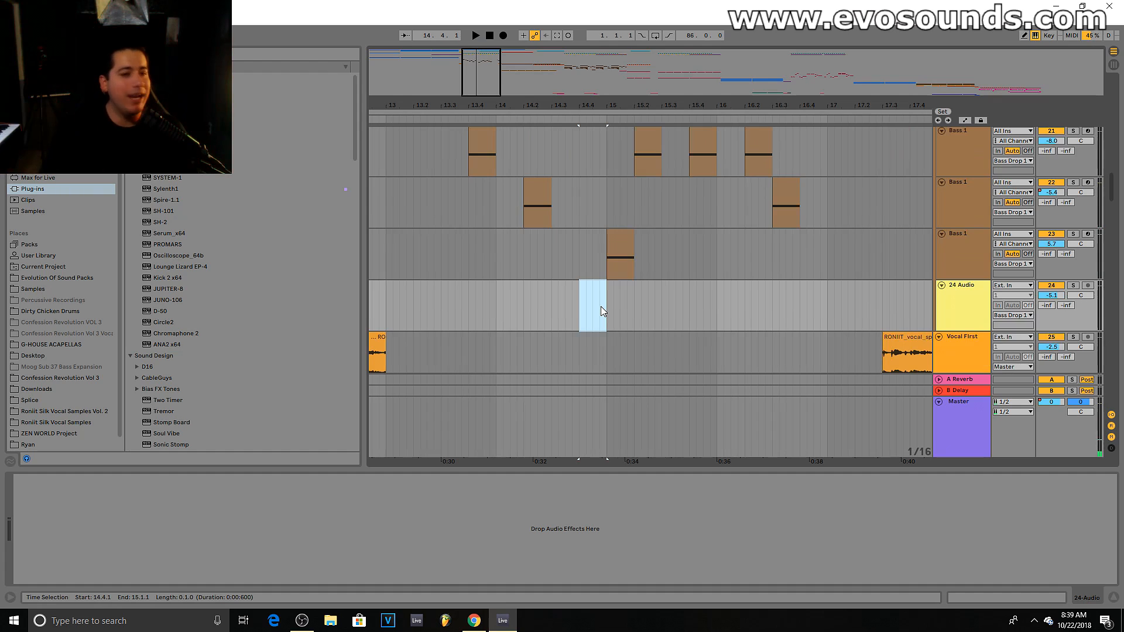
# Step: Browse the Samples folder to the Paper Rip foley recordings and audition Paper Rip 2 and Paper Rip 1
pyautogui.click(58, 287)
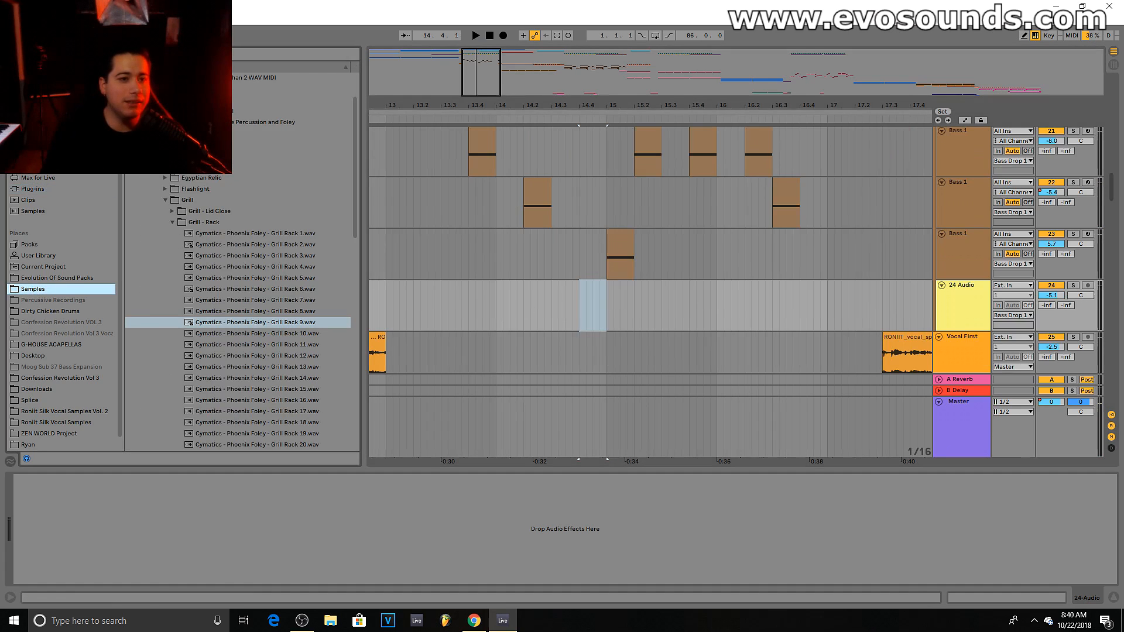
pyautogui.click(158, 144)
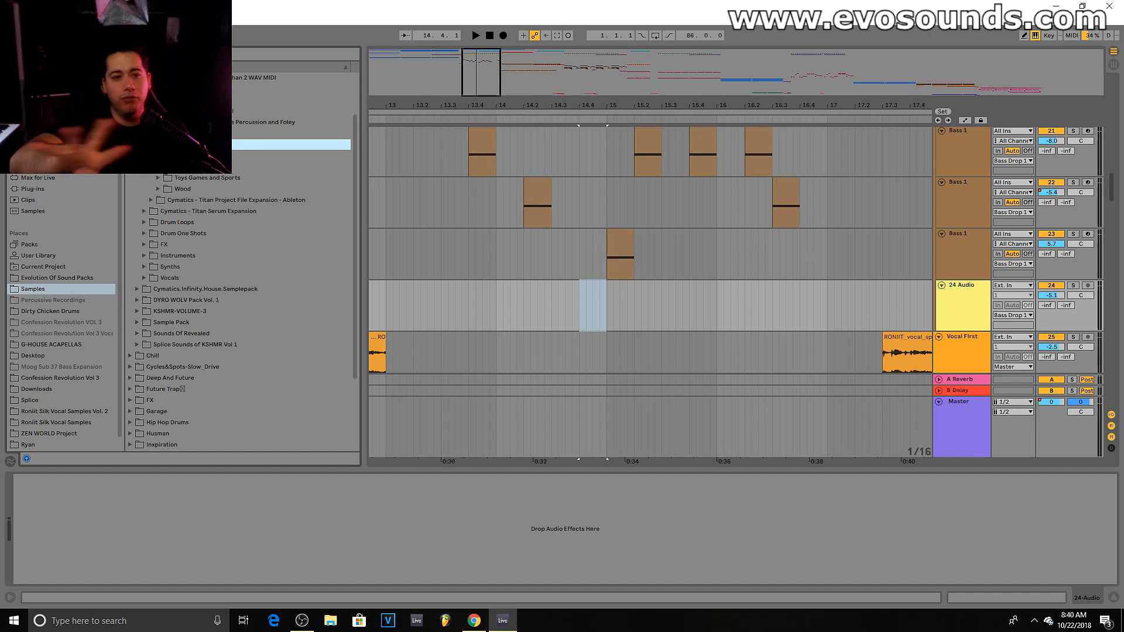
pyautogui.scroll(3, 159, 176)
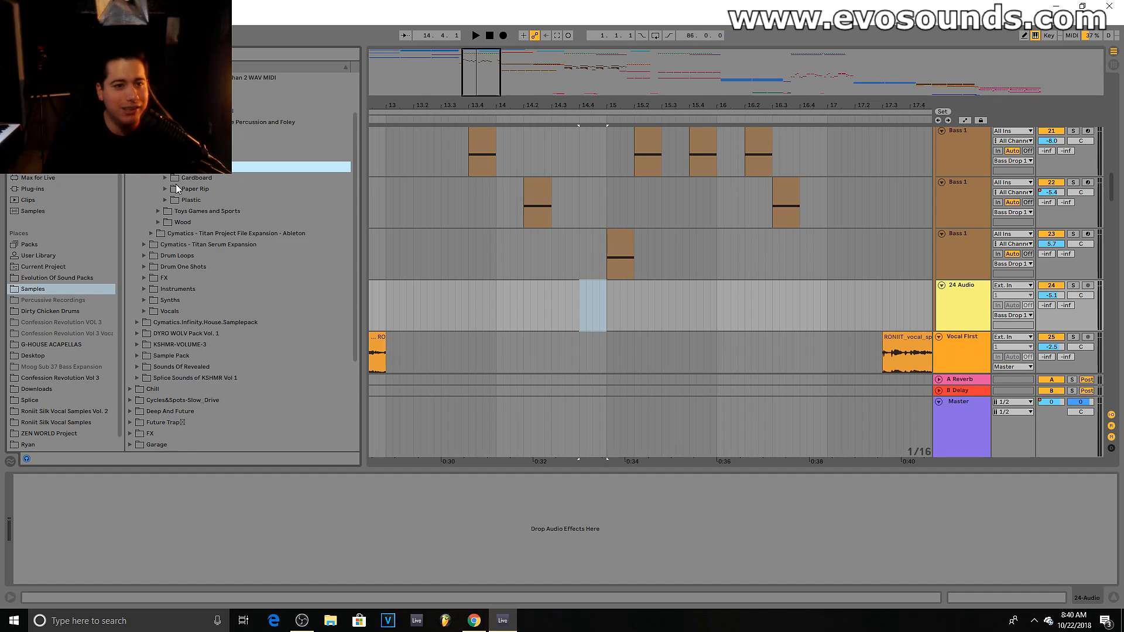
pyautogui.click(165, 177)
pyautogui.click(182, 211)
pyautogui.click(209, 212)
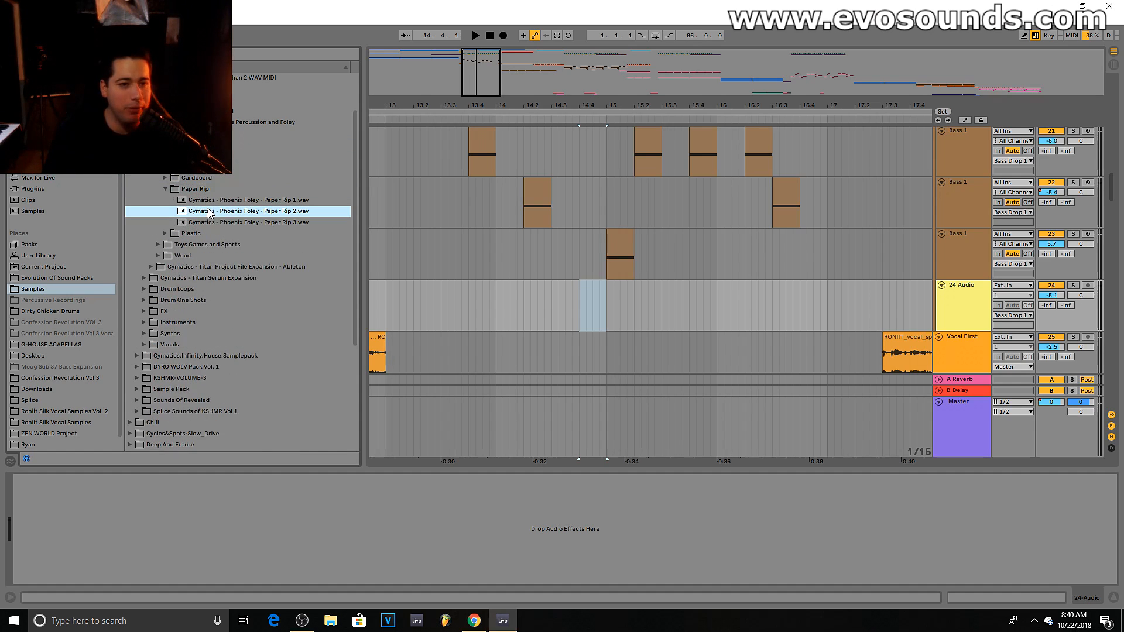
pyautogui.click(225, 200)
# Step: Audition the foley recordings in the Cardboard - Rip folder, up to Cardboard Rip 7
pyautogui.click(165, 178)
pyautogui.click(188, 202)
pyautogui.click(172, 189)
pyautogui.click(210, 213)
pyautogui.press('Down')
pyautogui.press('Down')
pyautogui.click(173, 245)
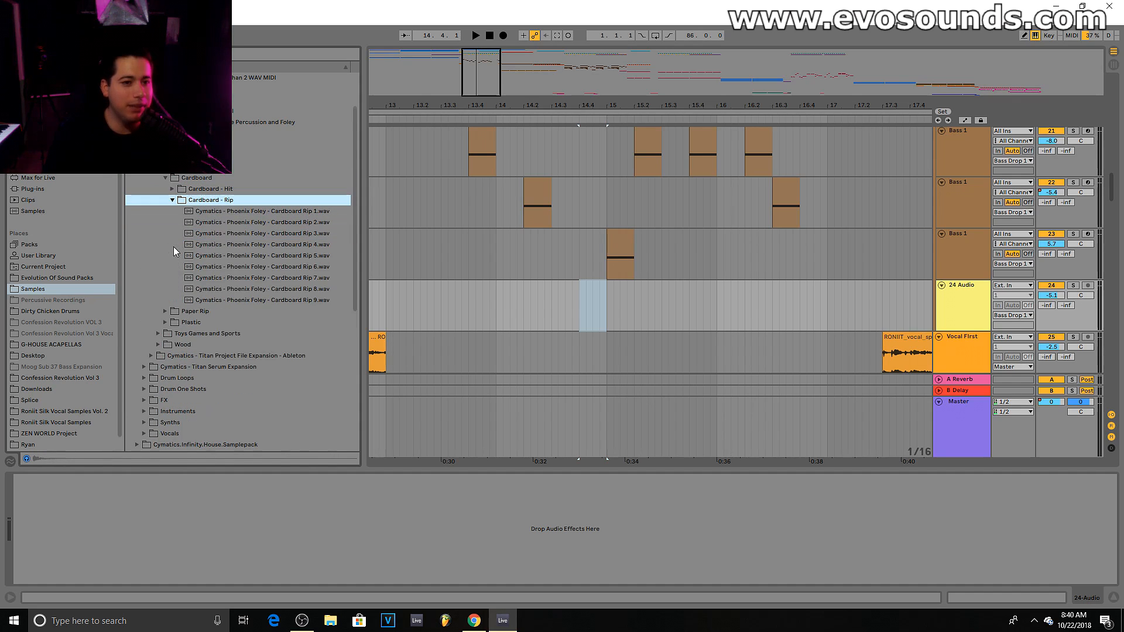
pyautogui.click(251, 279)
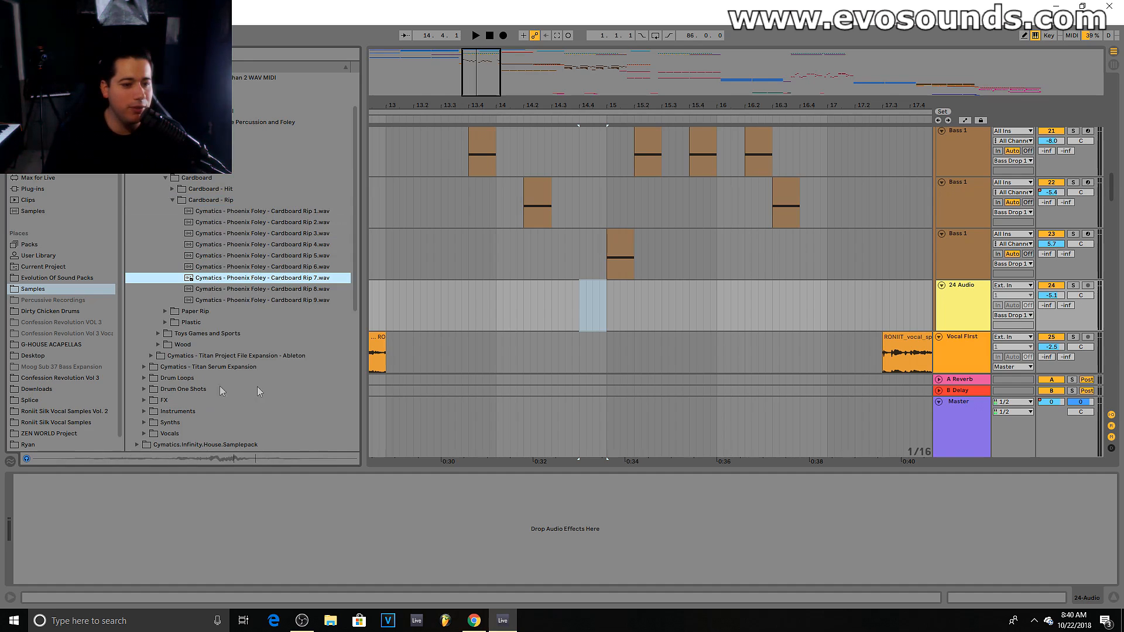
# Step: Place the Cardboard Rip 7 sample at 14.4.1 on the empty audio track and play it with the bass
pyautogui.moveTo(250, 285); pyautogui.dragTo(580, 304)
pyautogui.press('space')
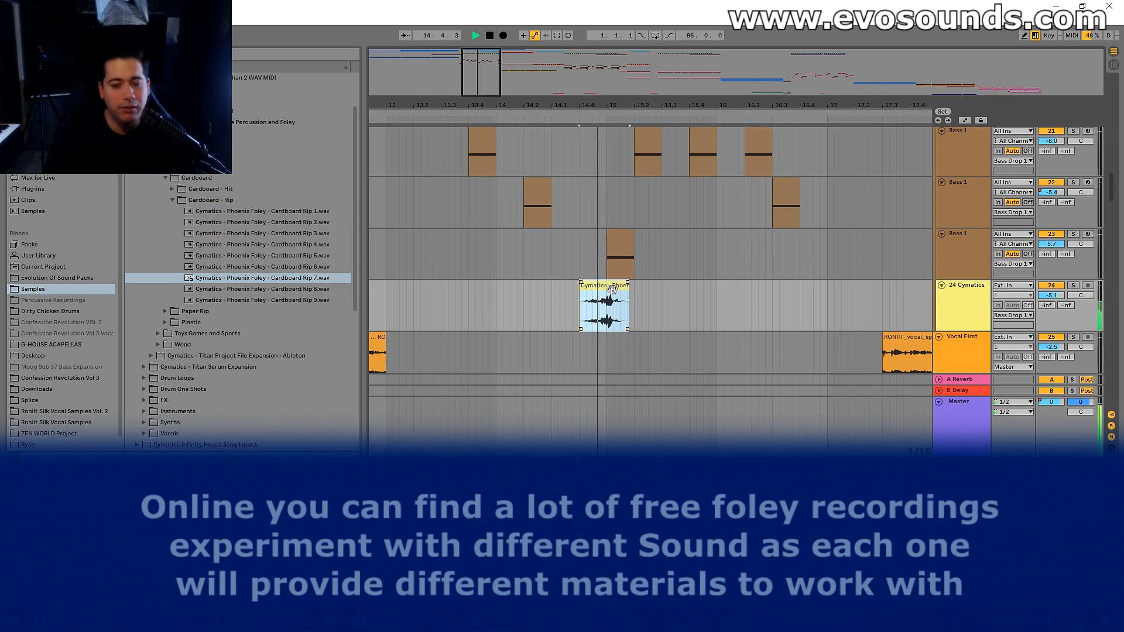
# Step: Try ending the Cardboard Rip 7 clip at 15.1.1, play it, and extend the clip back to full length
pyautogui.moveTo(629, 293); pyautogui.dragTo(606, 292)
pyautogui.press('space')
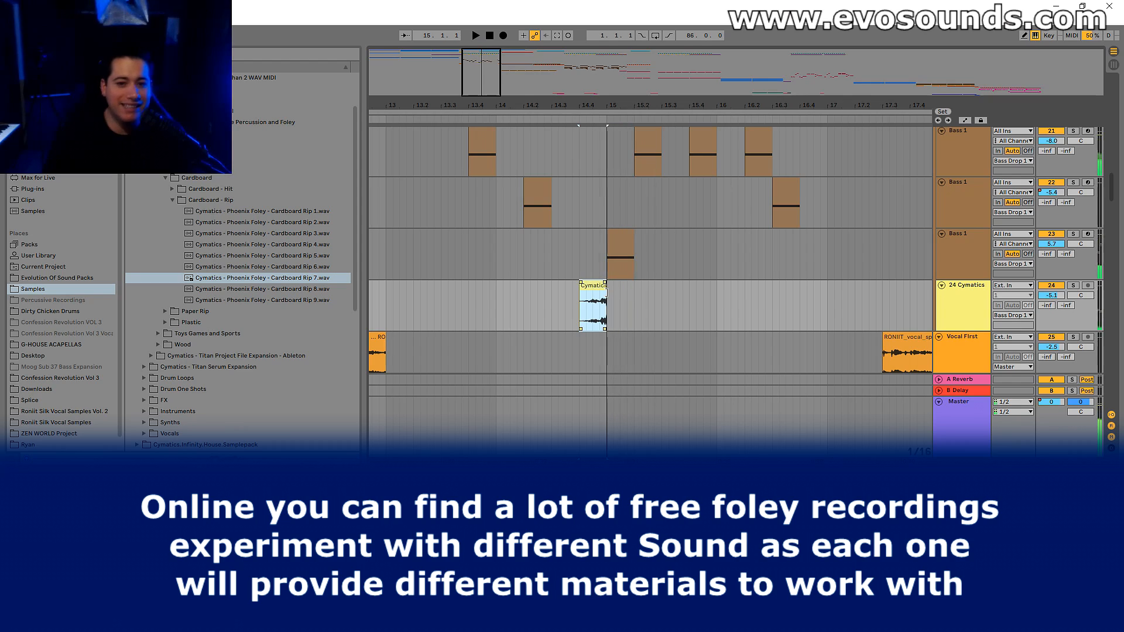
pyautogui.press('space')
pyautogui.moveTo(603, 287); pyautogui.dragTo(654, 293)
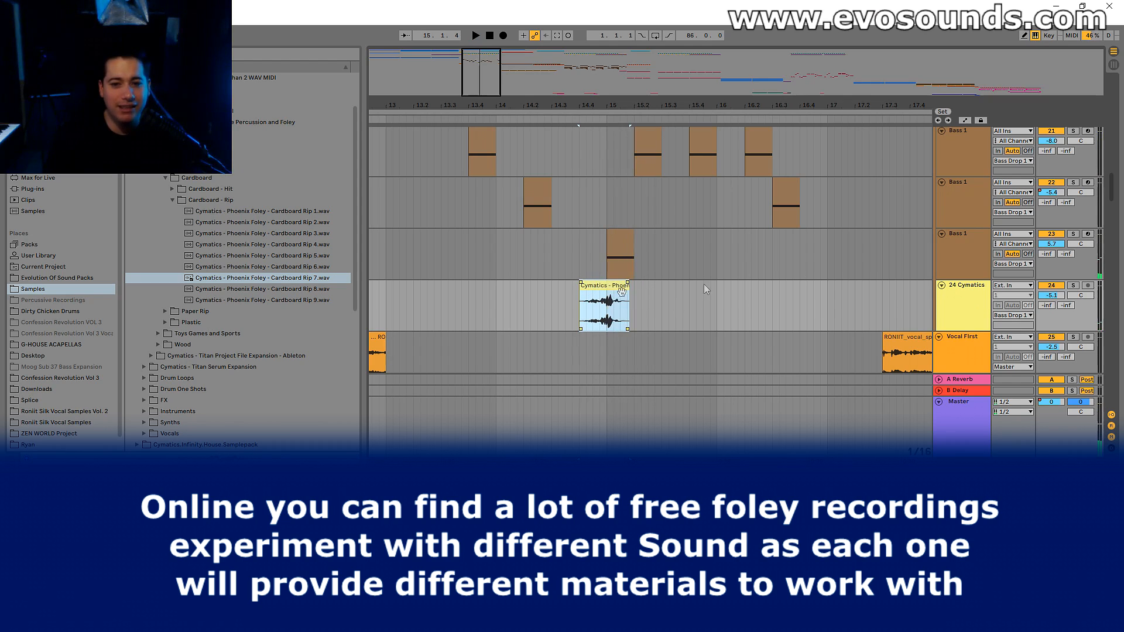
# Step: Solo the Cardboard Rip 7 track and play the clip in a closer view
pyautogui.click(1075, 288)
pyautogui.click(984, 296)
pyautogui.moveTo(648, 108); pyautogui.dragTo(742, 158)
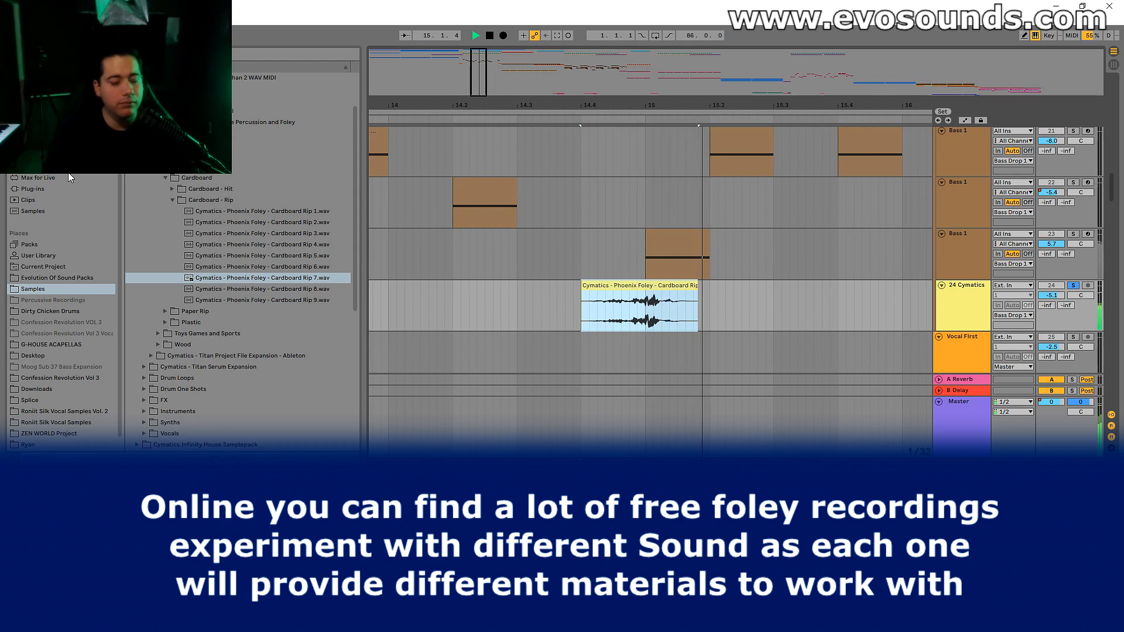
pyautogui.press('Tab')
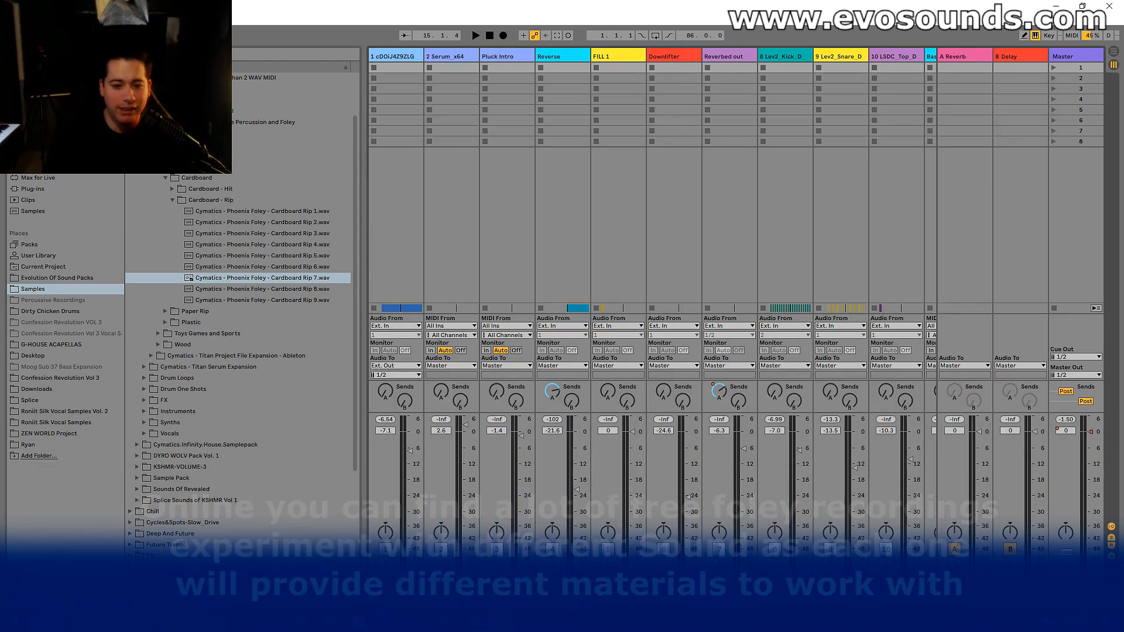
pyautogui.moveTo(468, 583); pyautogui.dragTo(596, 595)
pyautogui.press('Tab')
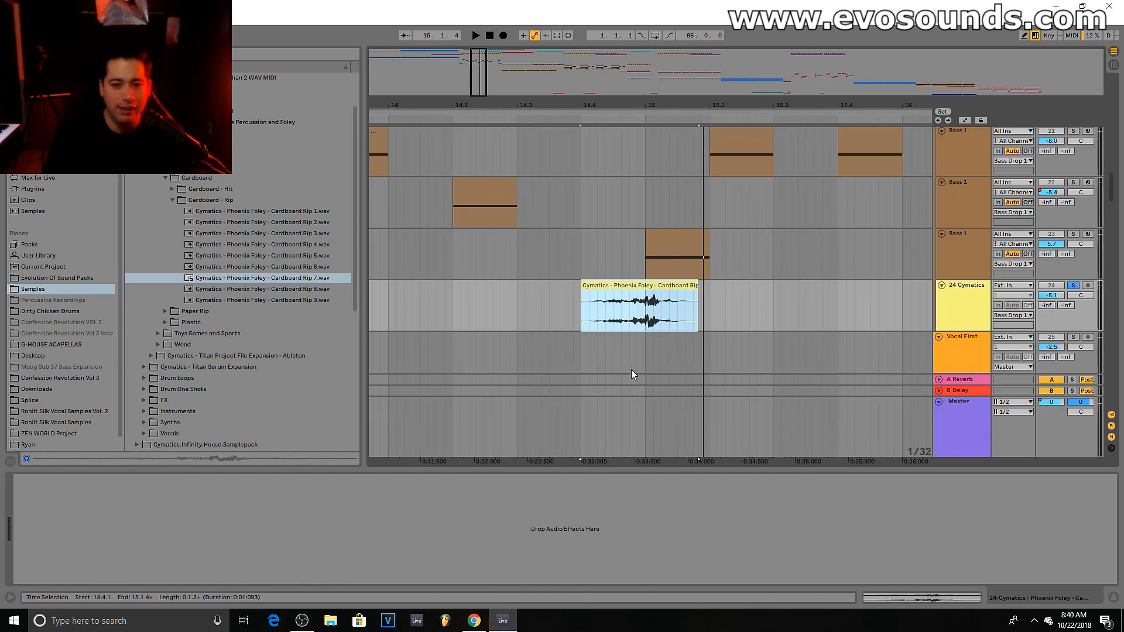
# Step: Insert iZotope Trash 2 on the Cardboard Rip 7 track, close its Preset Manager and play the clip through it
pyautogui.click(33, 189)
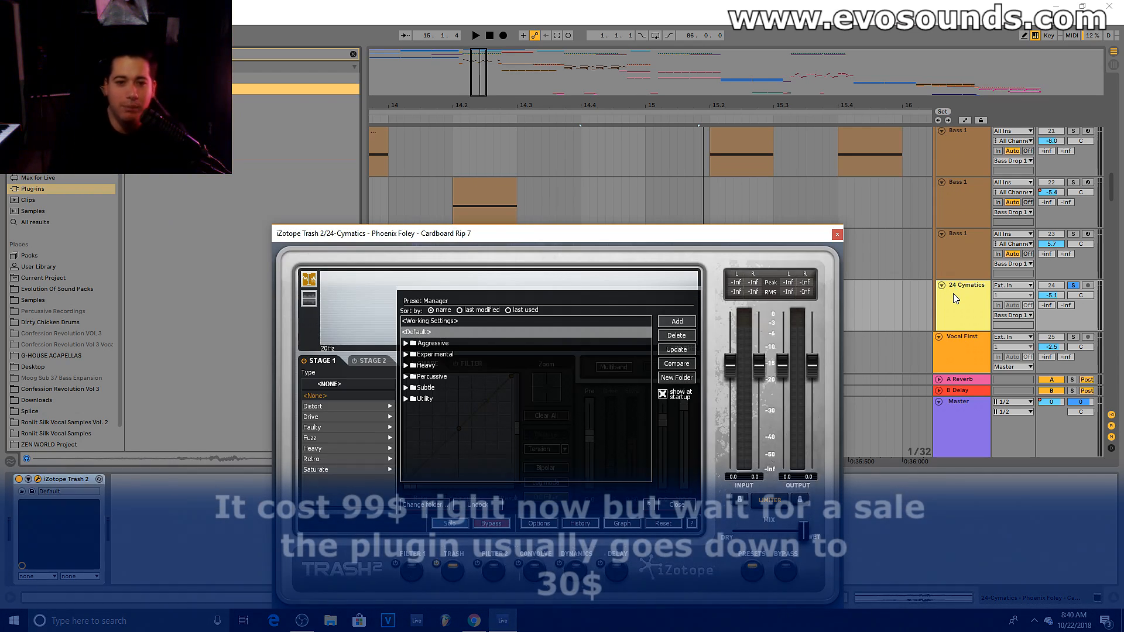
pyautogui.moveTo(642, 233); pyautogui.dragTo(631, 112)
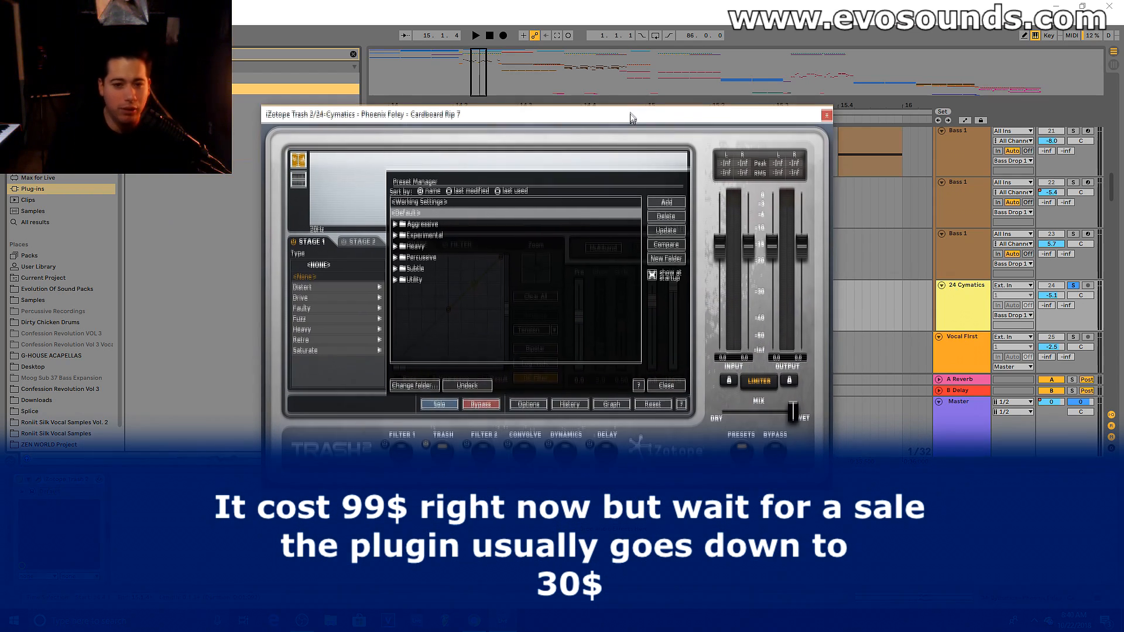
pyautogui.click(672, 384)
pyautogui.moveTo(492, 112); pyautogui.dragTo(600, 146)
pyautogui.press('space')
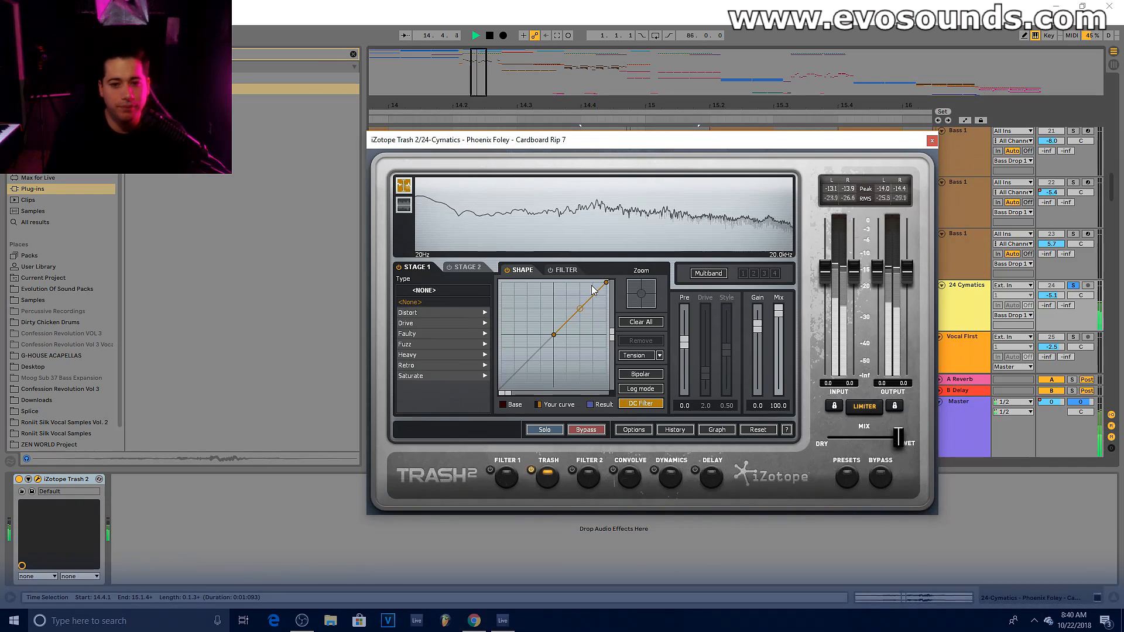
# Step: Try the Faulty distortions Cold Solder and Bad Breakup in stage 1, bending the waveshaping curve and resetting it
pyautogui.click(420, 331)
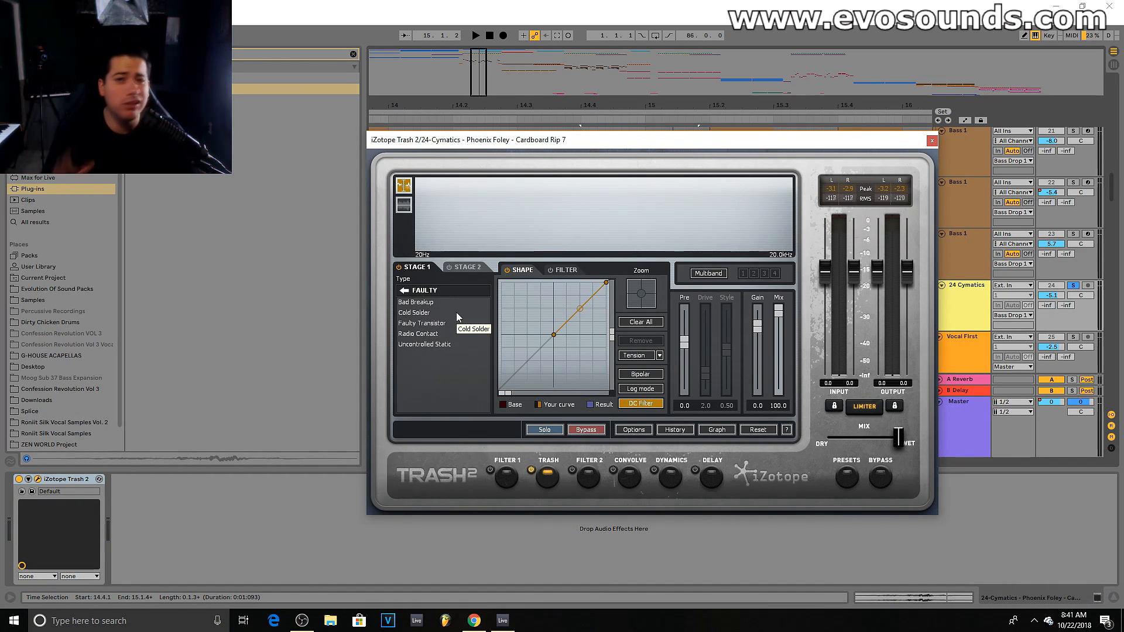
pyautogui.click(426, 312)
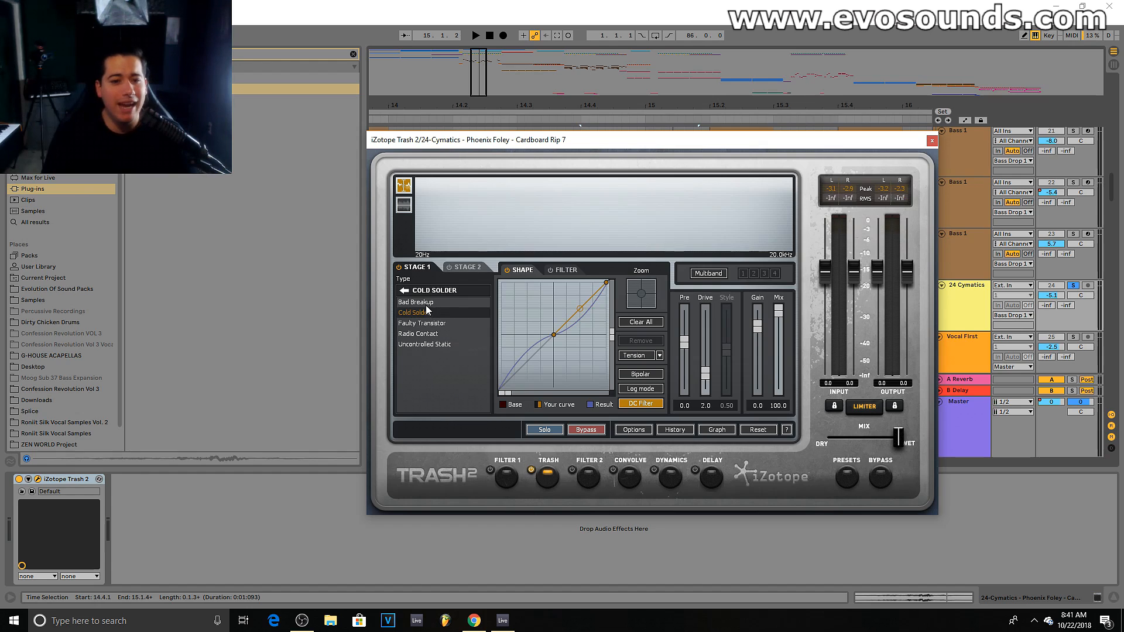
pyautogui.click(427, 302)
pyautogui.moveTo(581, 307); pyautogui.dragTo(575, 289)
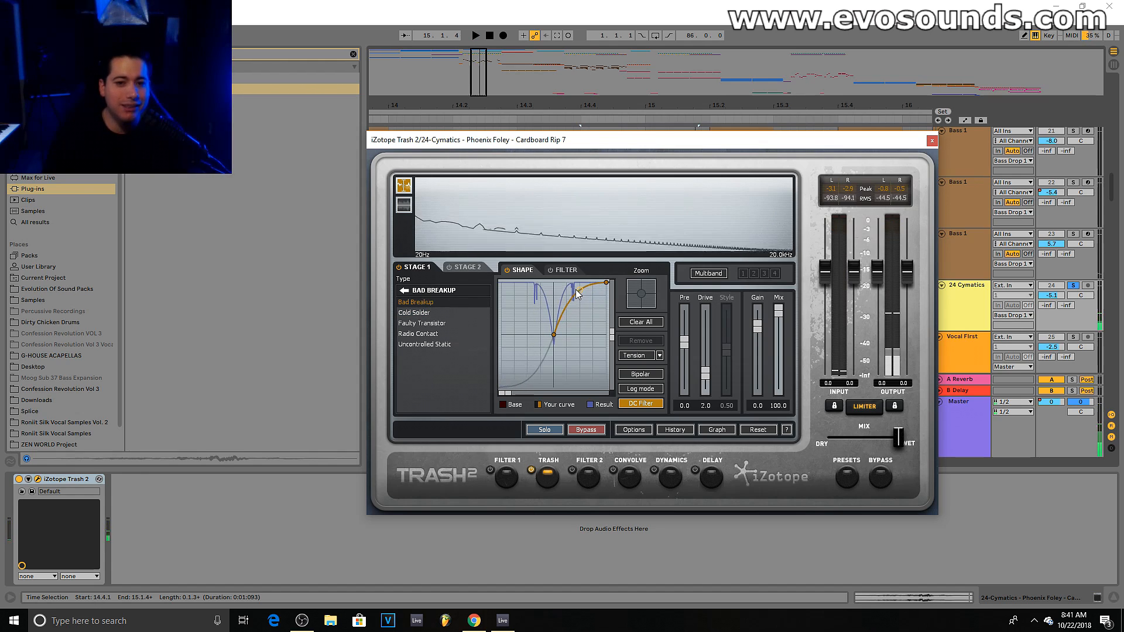
pyautogui.doubleClick(577, 297)
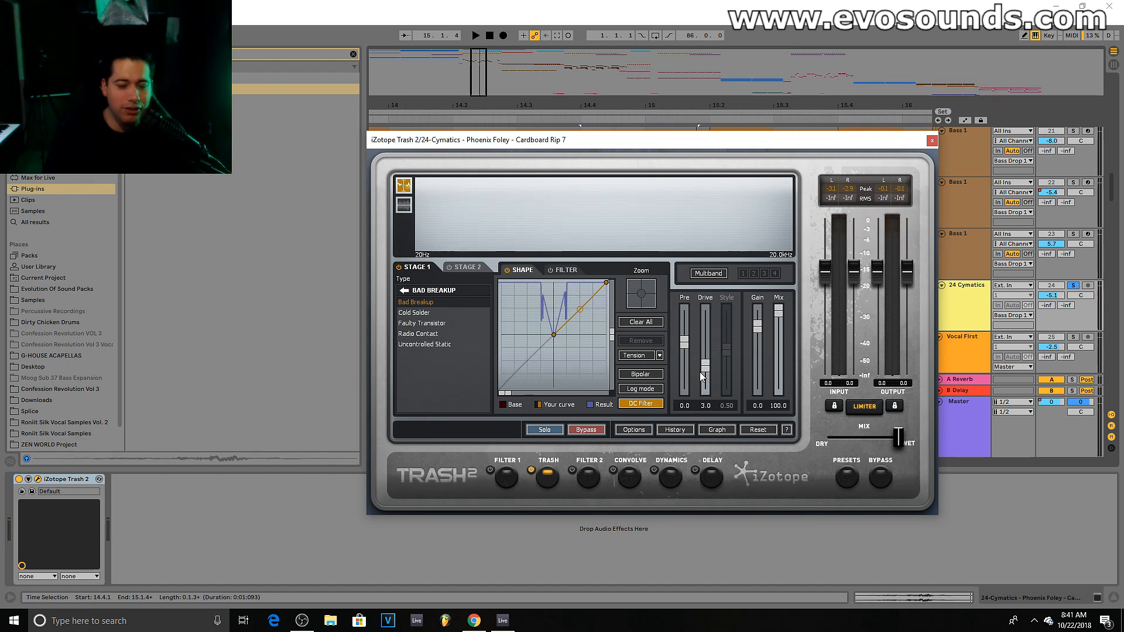
# Step: Set stage 1 to the Faulty Transistor distortion with Drive at 1.9 and take the track out of solo
pyautogui.moveTo(711, 339); pyautogui.dragTo(709, 363)
pyautogui.click(434, 324)
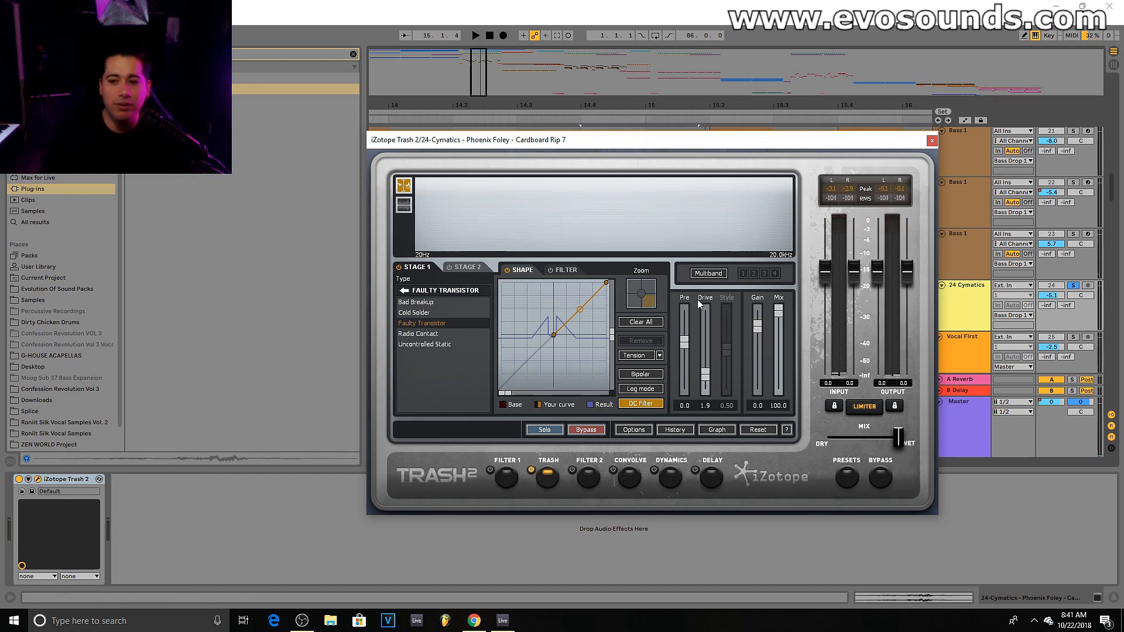
pyautogui.click(1073, 285)
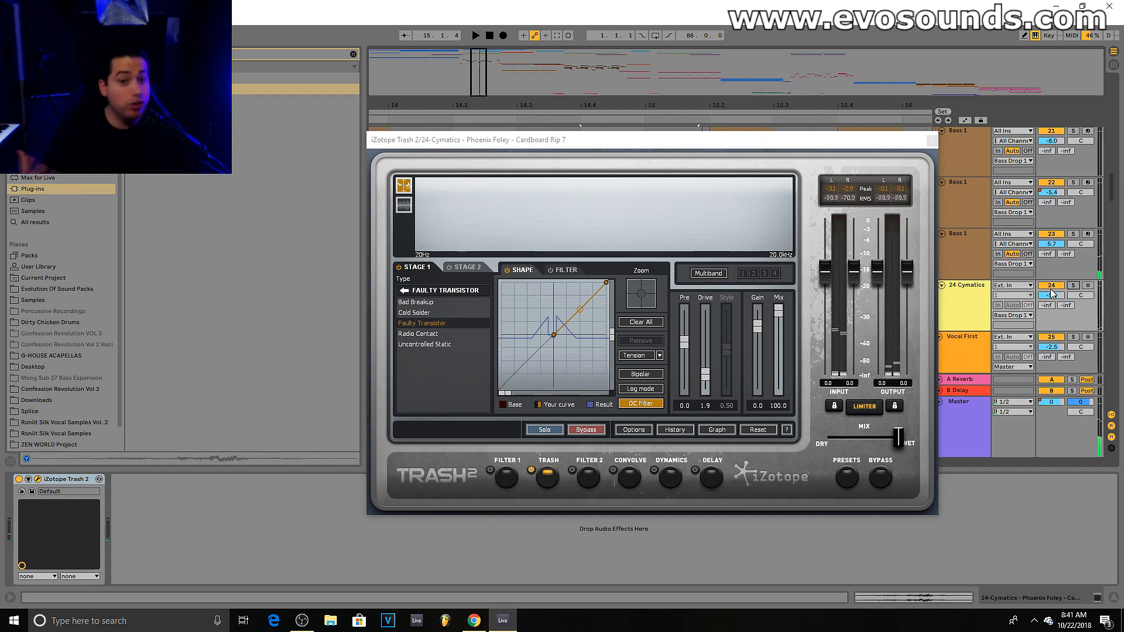
# Step: Enable the Convolve module with the Hollow impulse response from the Body category and play the clip with the bass
pyautogui.click(621, 473)
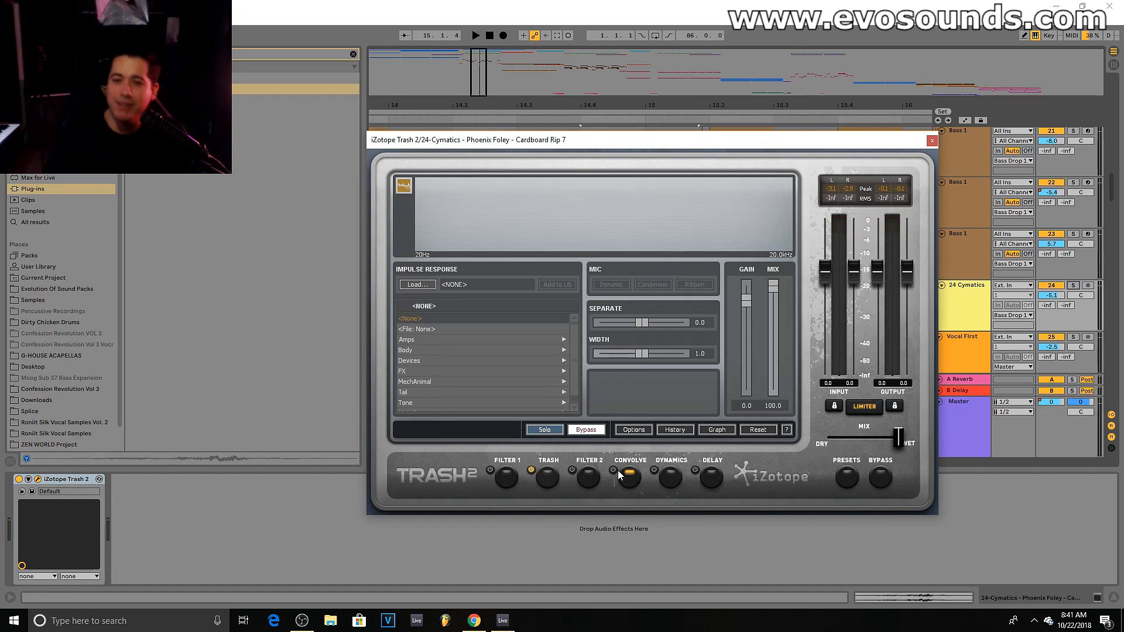
pyautogui.click(613, 471)
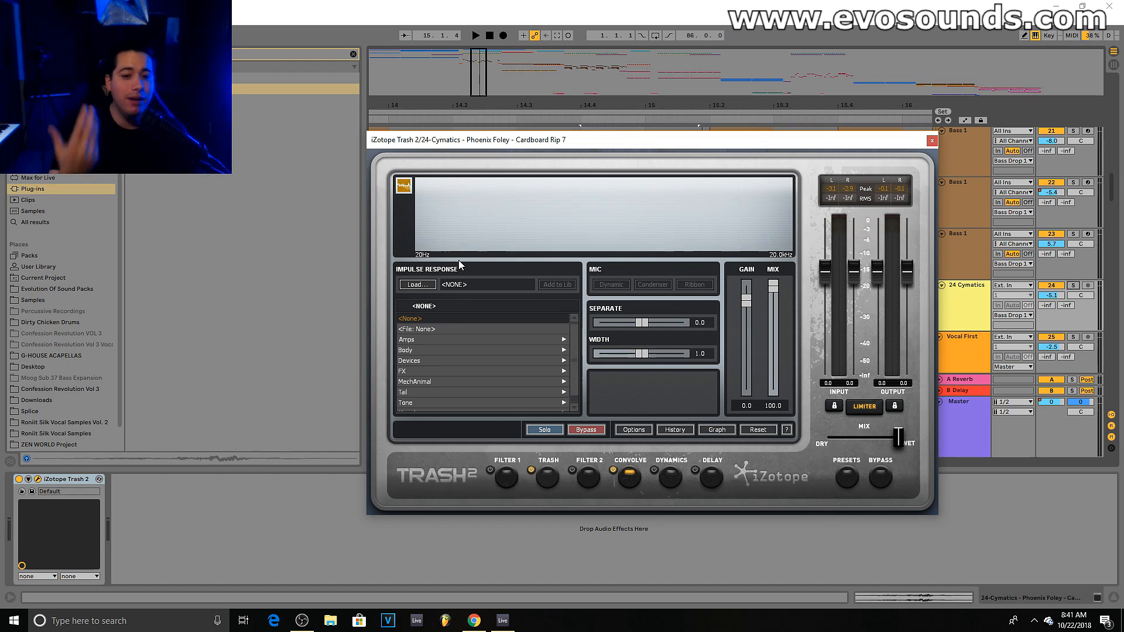
pyautogui.click(418, 350)
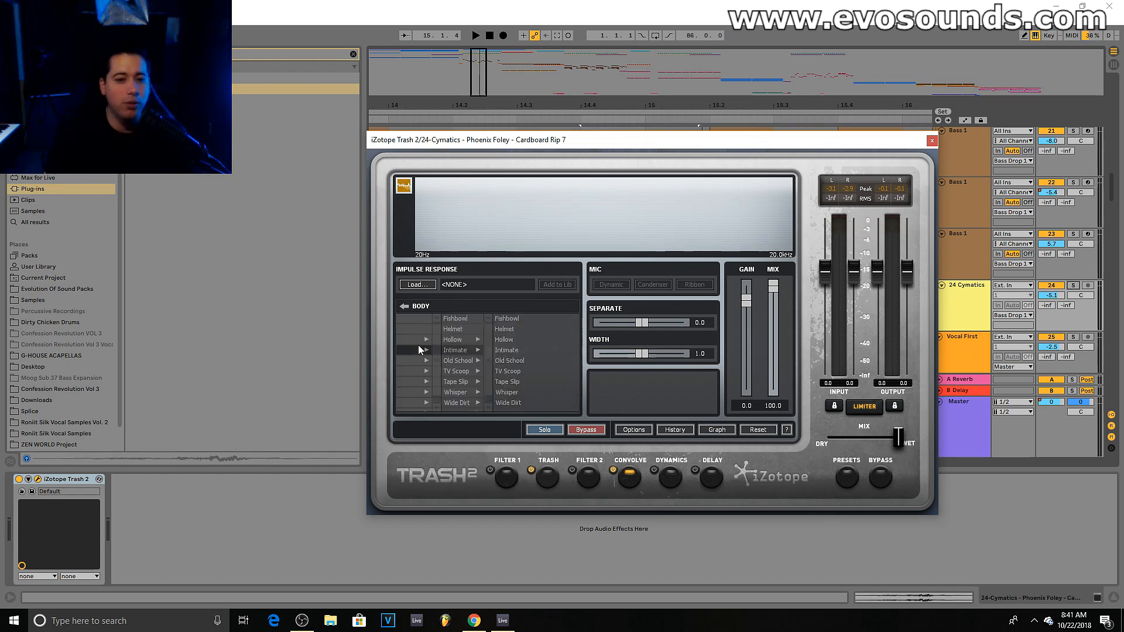
pyautogui.click(472, 340)
pyautogui.press('space')
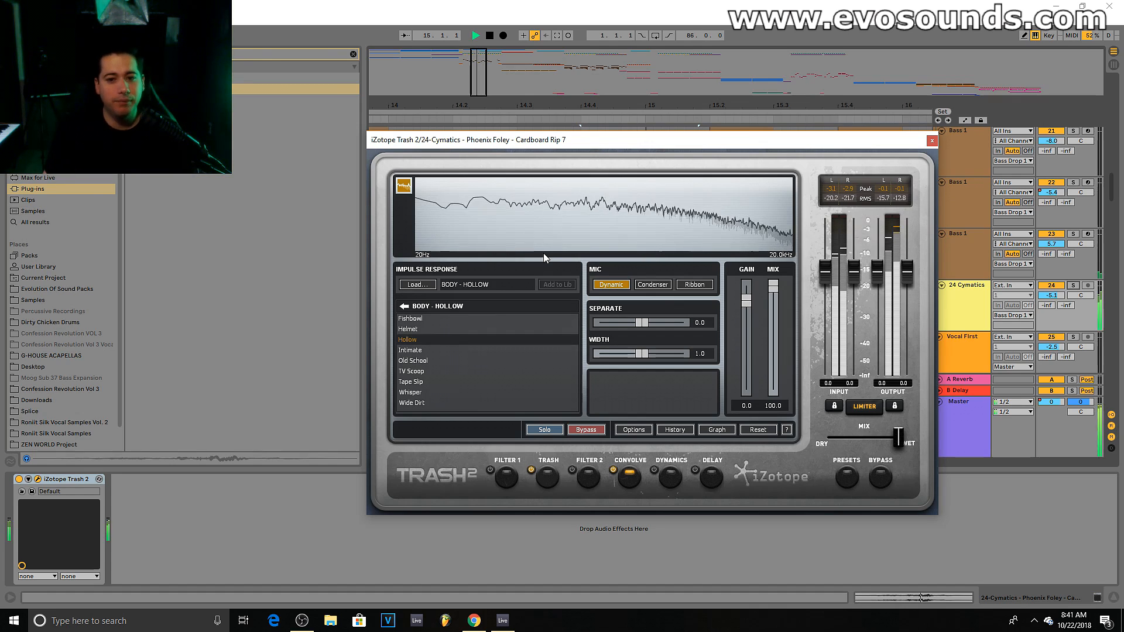
pyautogui.press('space')
# Step: Solo the foley track and audition the Intimate, Old School and TV Scoop body impulse responses
pyautogui.click(1074, 285)
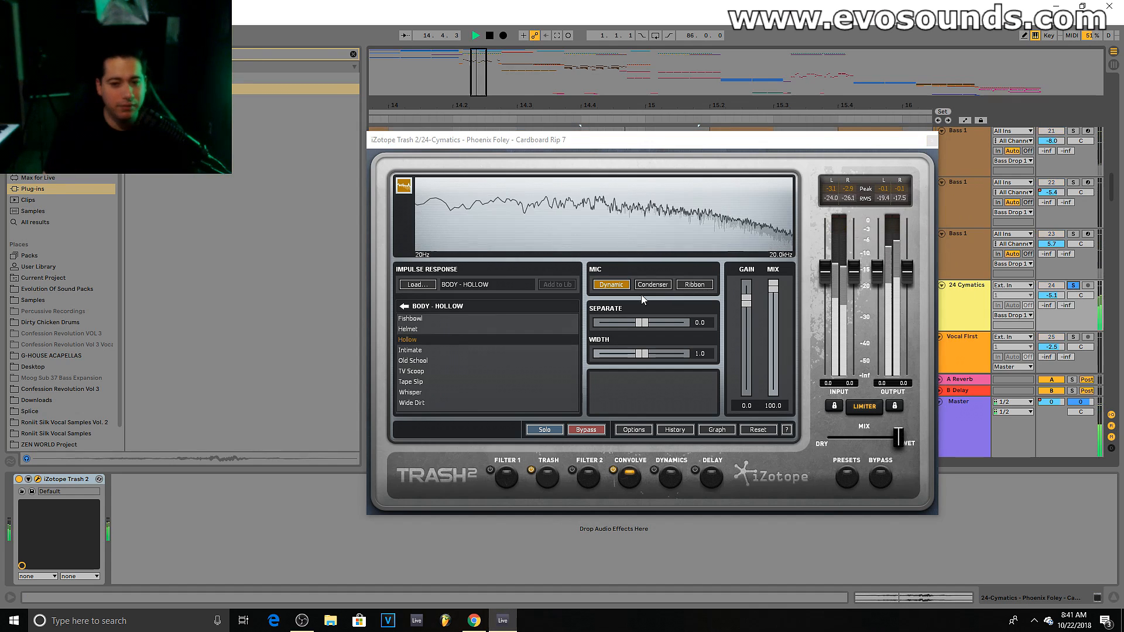
pyautogui.click(408, 350)
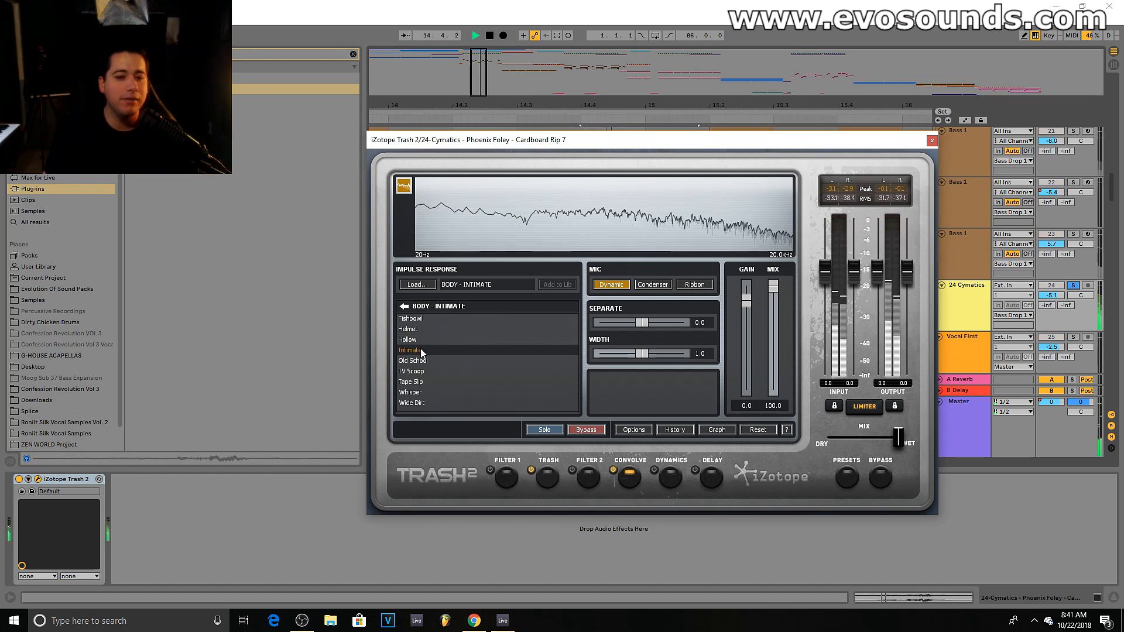
pyautogui.click(417, 360)
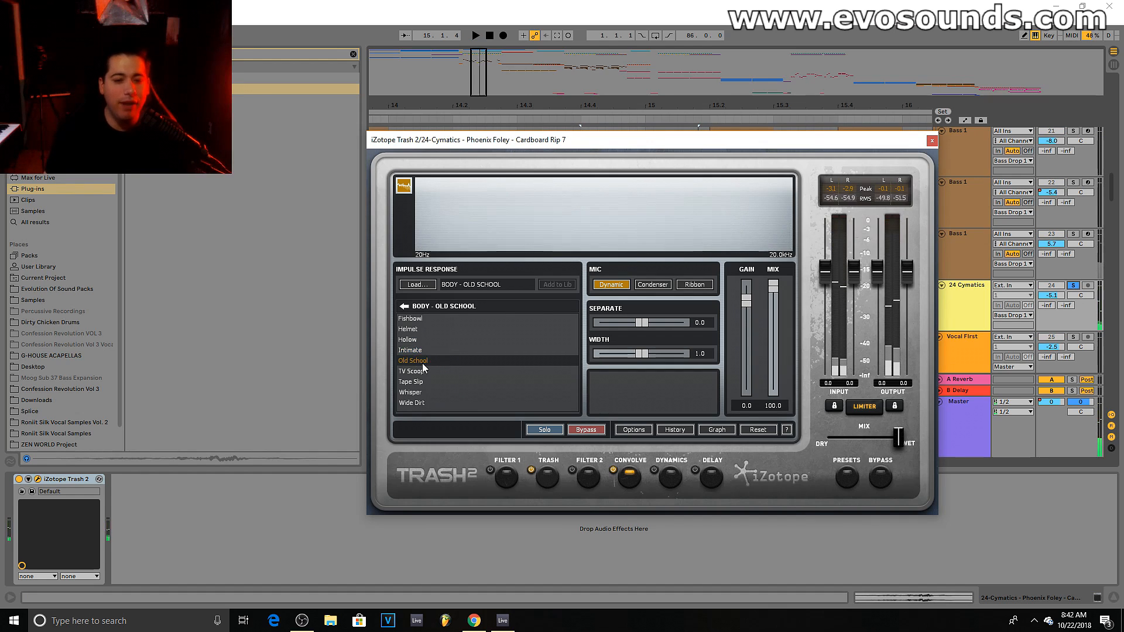
pyautogui.press('space')
pyautogui.click(413, 372)
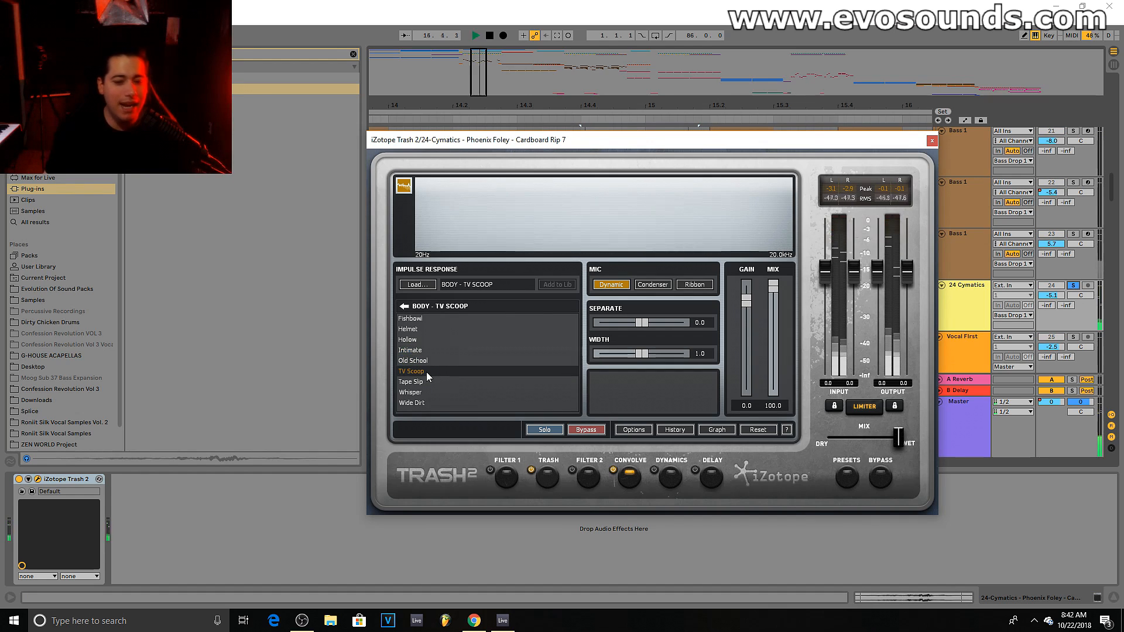
pyautogui.press('space')
# Step: Switch off the Trash module and set the convolution to the Tape Slip impulse response with Separate at 6.1
pyautogui.click(532, 469)
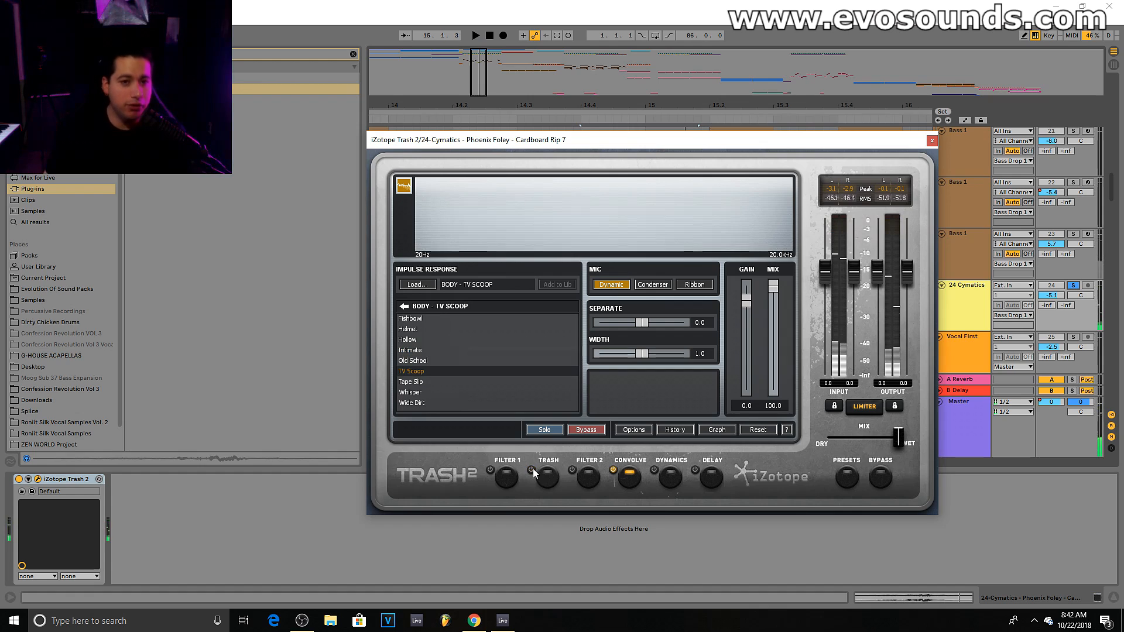
pyautogui.click(424, 382)
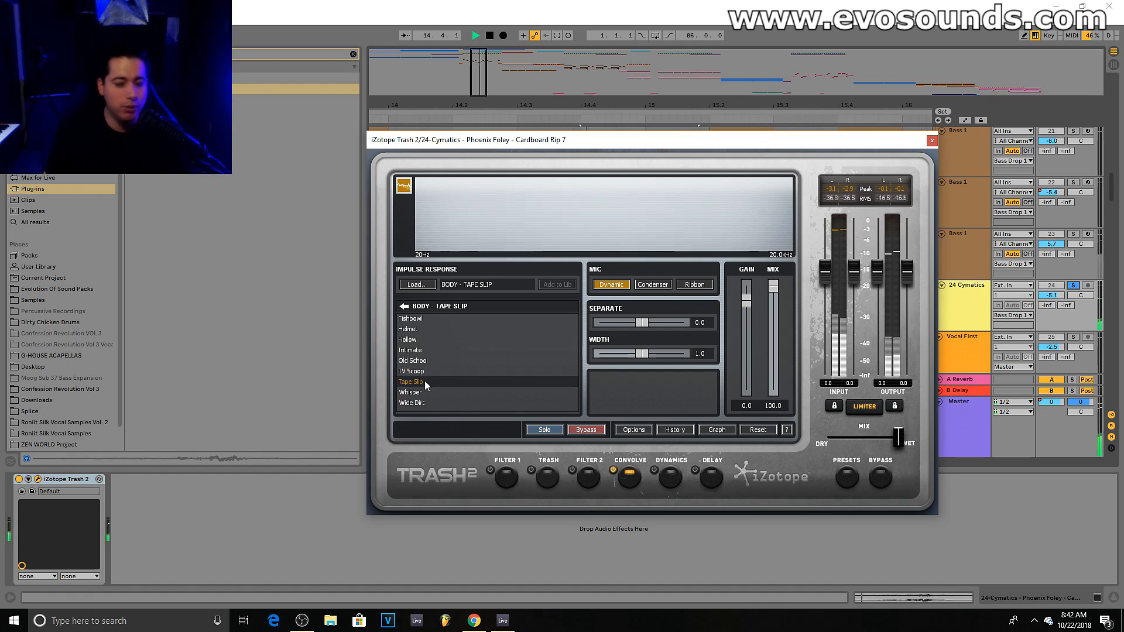
pyautogui.press('space')
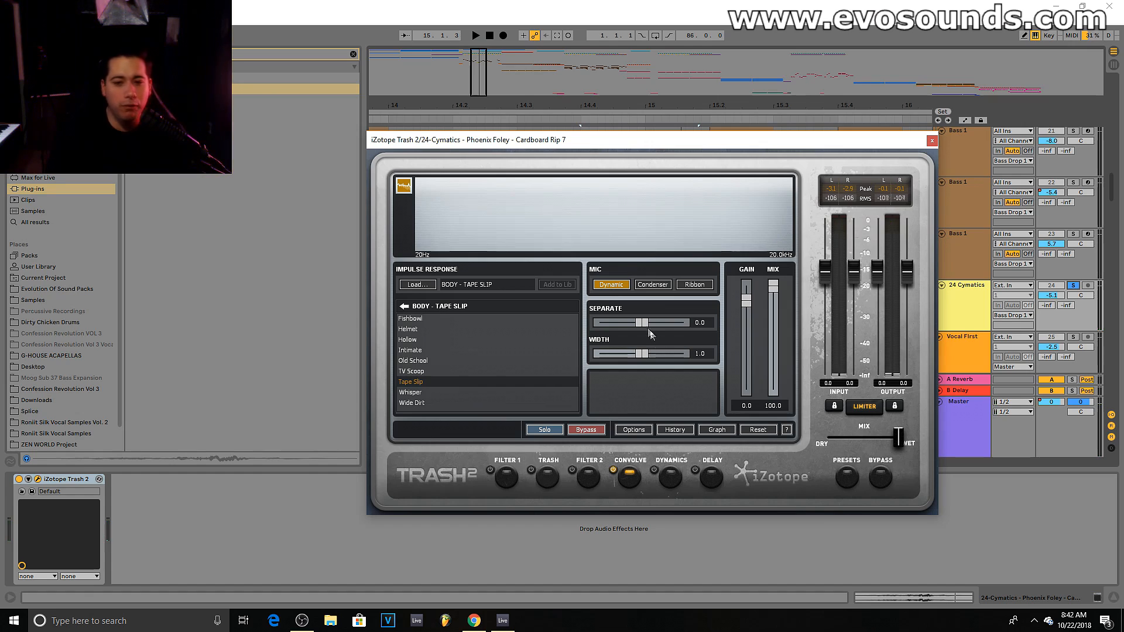
pyautogui.moveTo(648, 324); pyautogui.dragTo(652, 324)
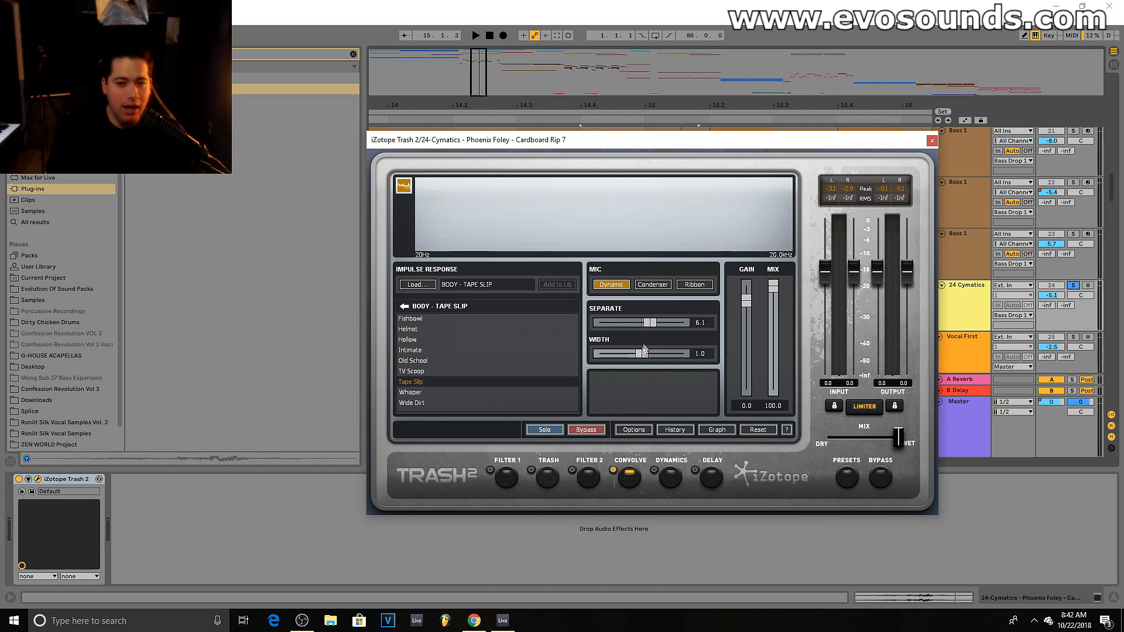
# Step: Play the foley clip through the Tape Slip impulse response, then audition the Whisper body impulse response
pyautogui.press('space')
pyautogui.moveTo(600, 353); pyautogui.dragTo(645, 355)
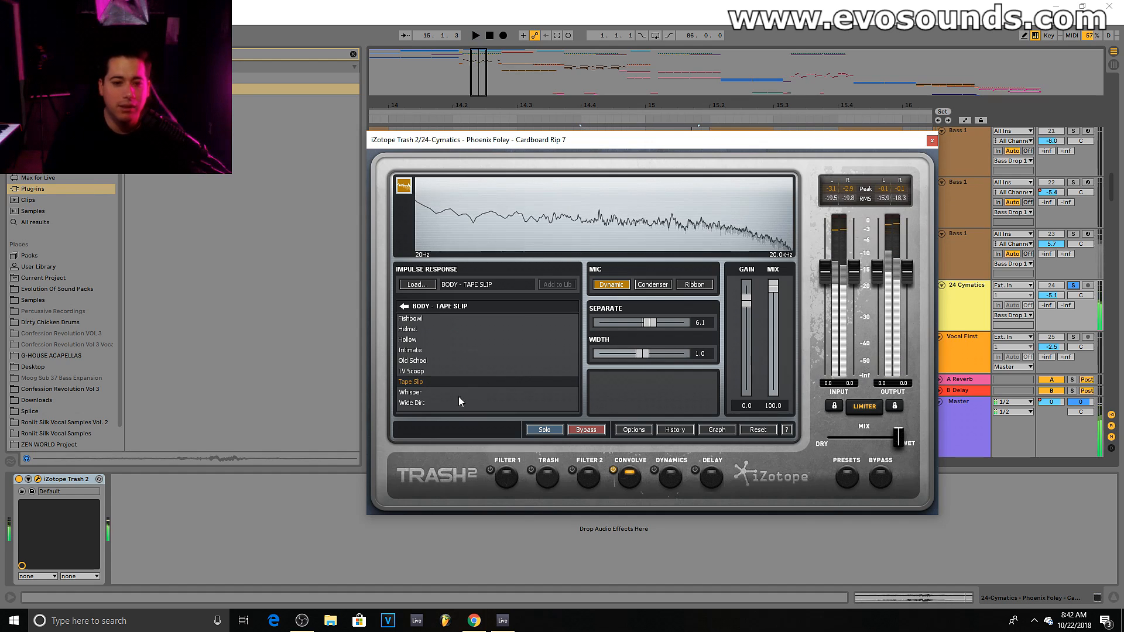
pyautogui.click(416, 393)
pyautogui.press('space')
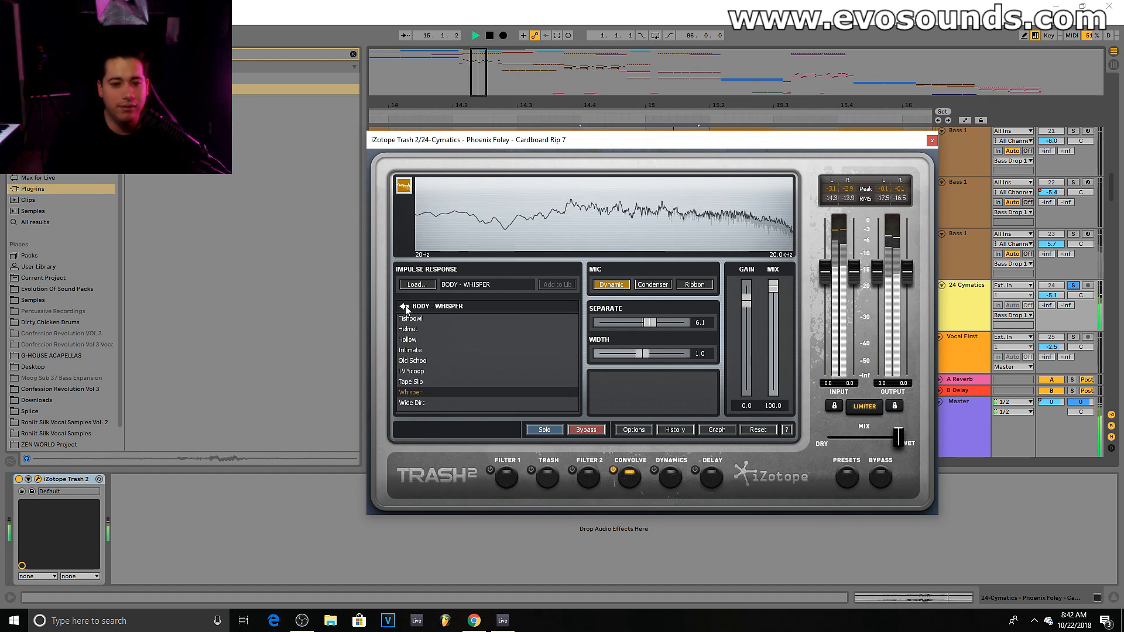
# Step: Audition the Metal Barrel, Piano Cab and Plastic Box impulse responses from the Devices category
pyautogui.click(404, 307)
pyautogui.press('space')
pyautogui.click(412, 352)
pyautogui.click(467, 361)
pyautogui.scroll(-2, 467, 360)
pyautogui.press('space')
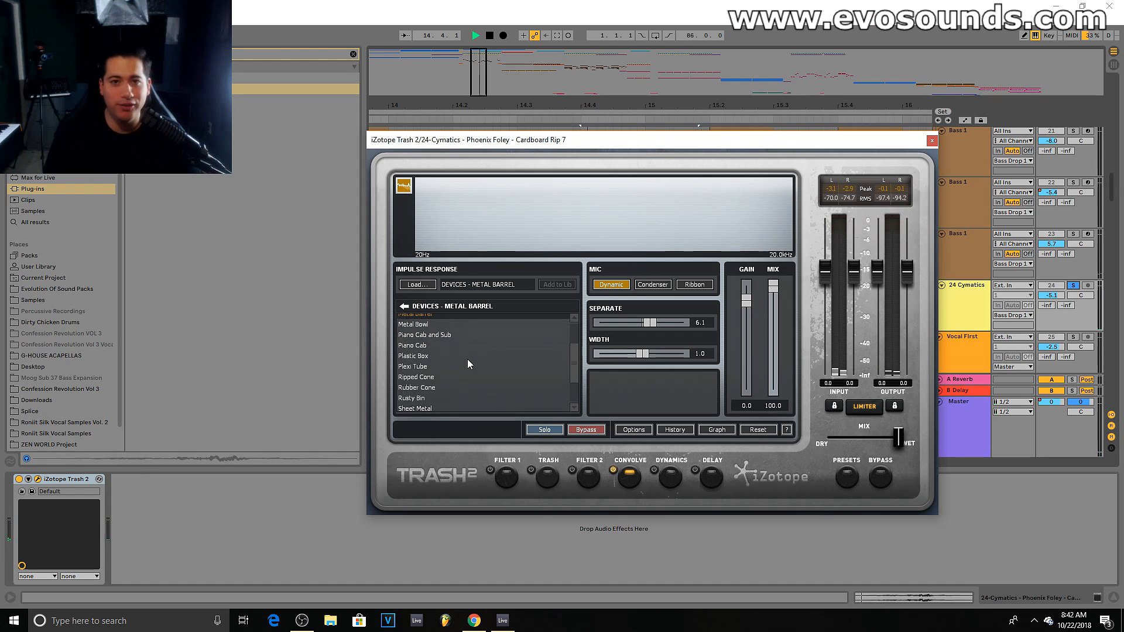
pyautogui.click(443, 346)
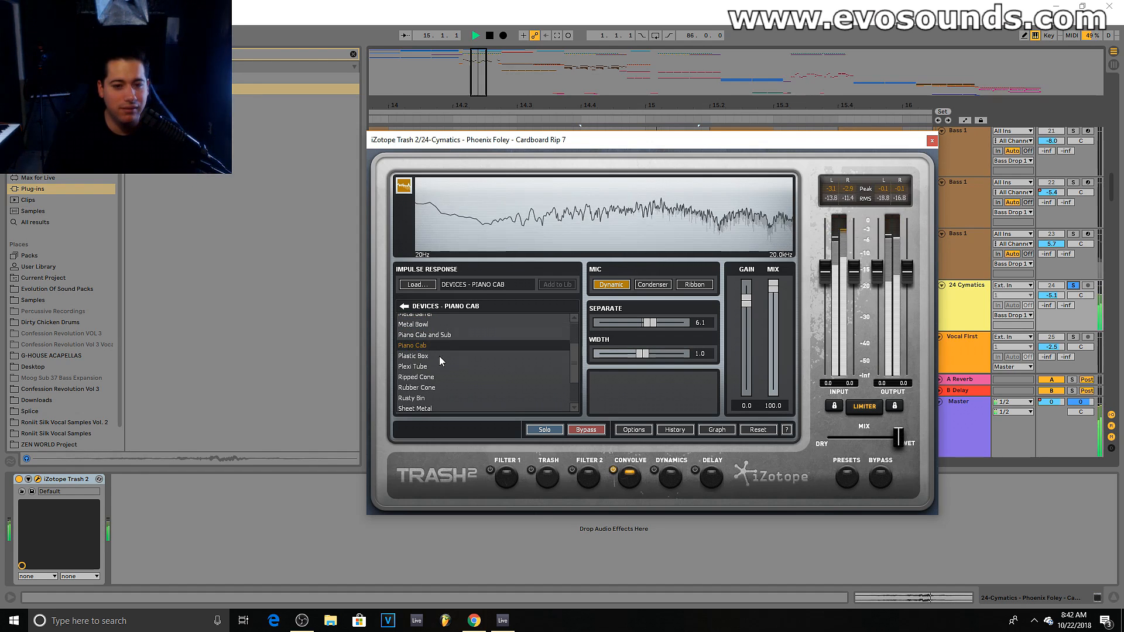
pyautogui.click(442, 356)
# Step: Audition the Copper Buzz and Electric Gate impulse responses from the FX category
pyautogui.click(404, 306)
pyautogui.press('space')
pyautogui.click(440, 364)
pyautogui.click(440, 361)
pyautogui.press('space')
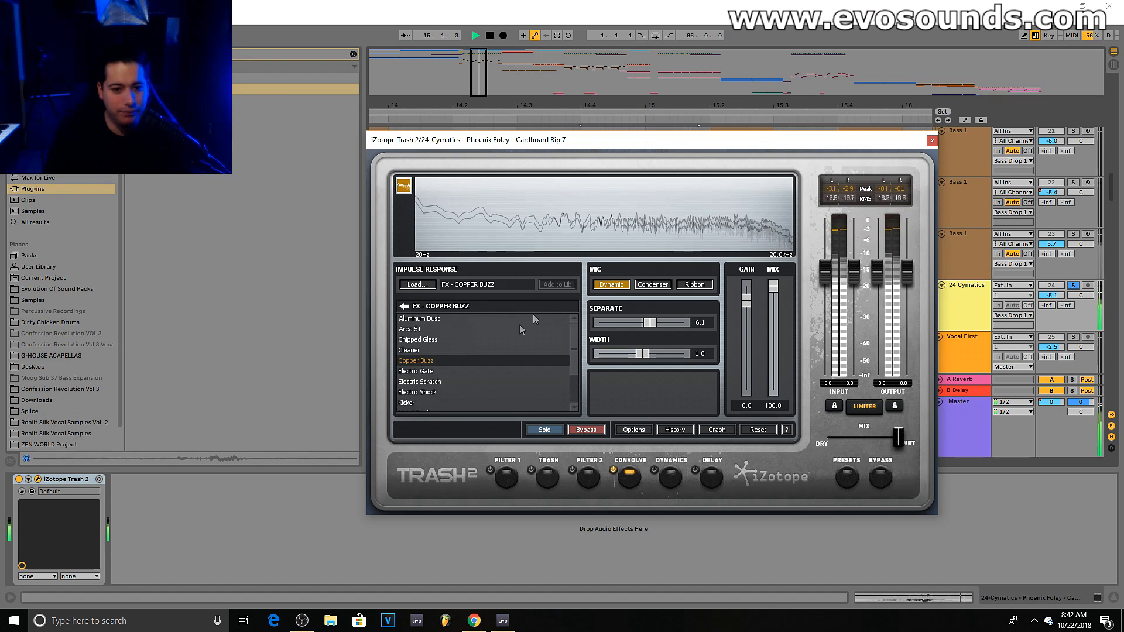
pyautogui.click(433, 372)
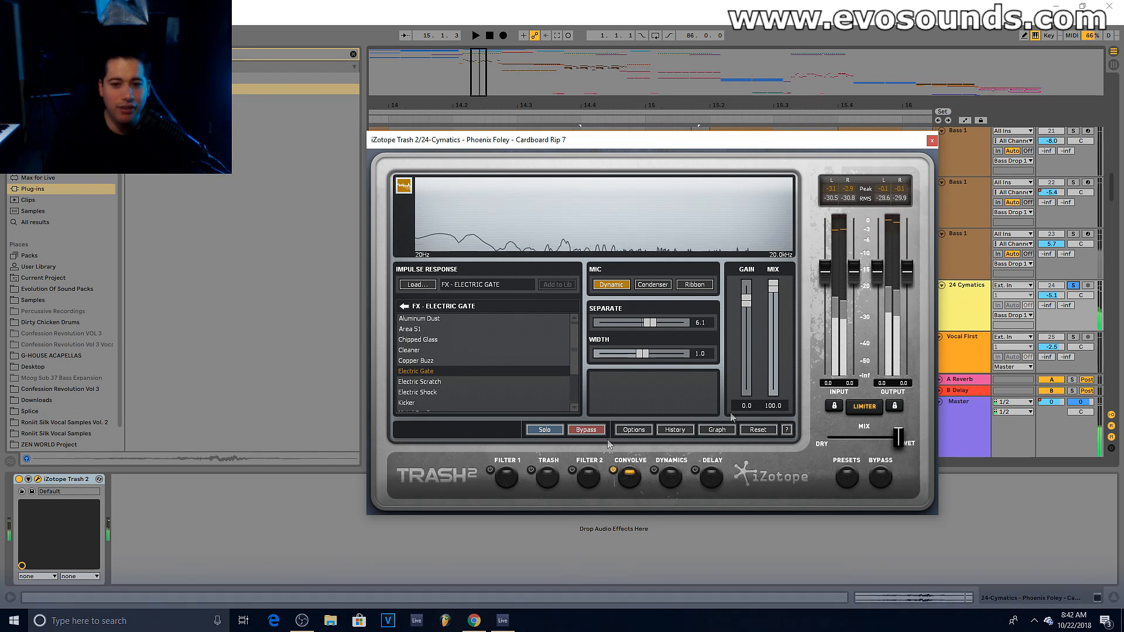
# Step: Load the G- Can preset from the Experimental preset folder and play the foley clip through it
pyautogui.click(849, 476)
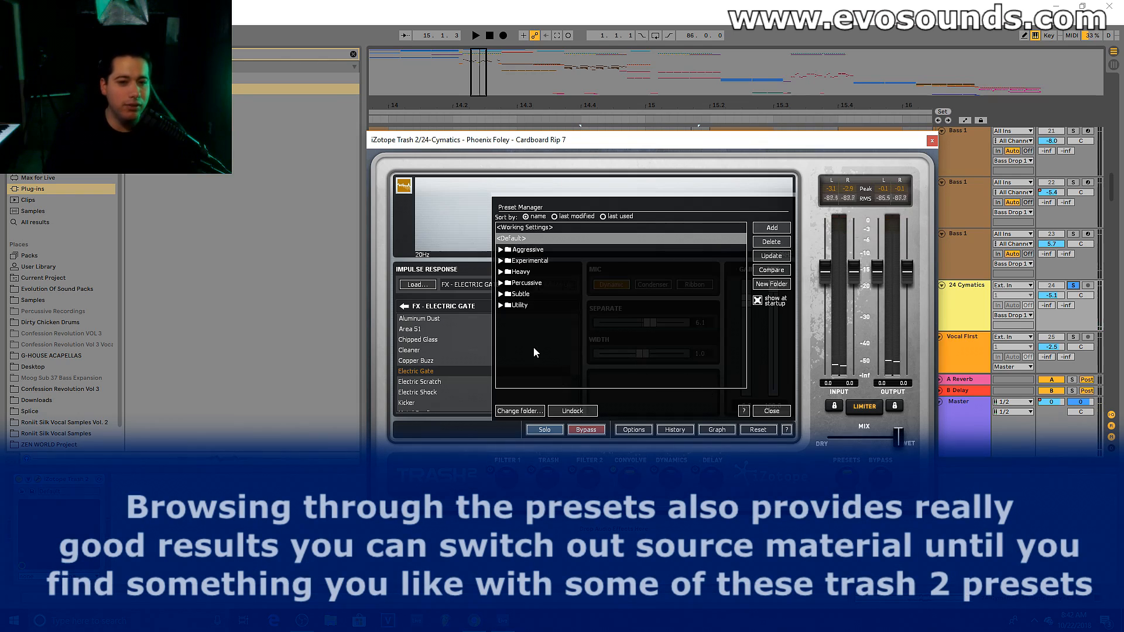
pyautogui.click(500, 260)
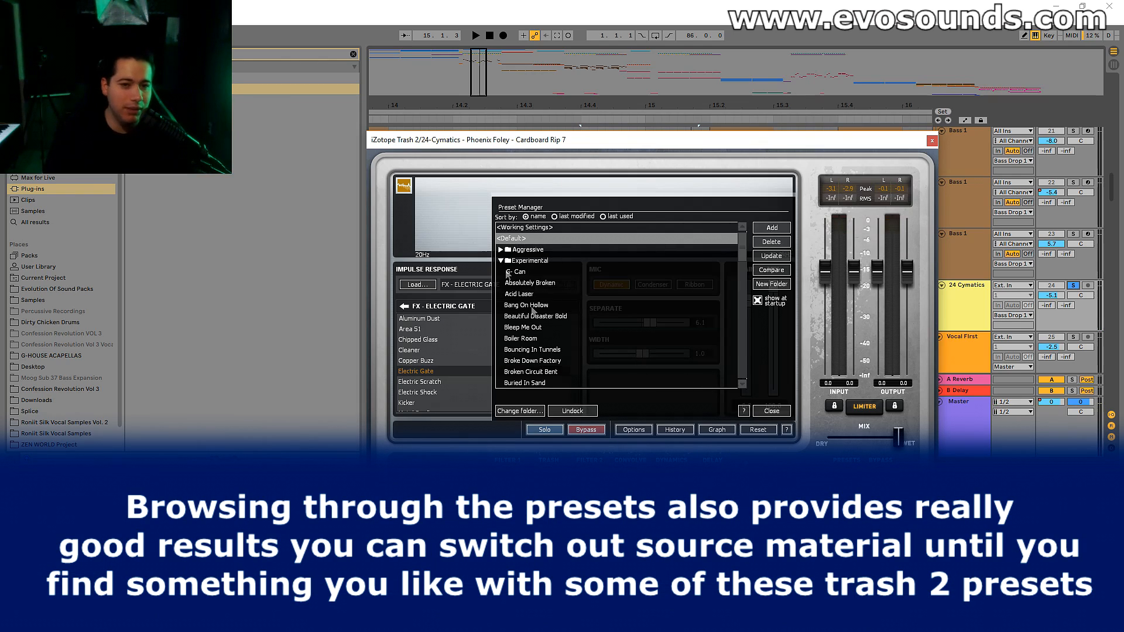
pyautogui.click(533, 274)
pyautogui.press('space')
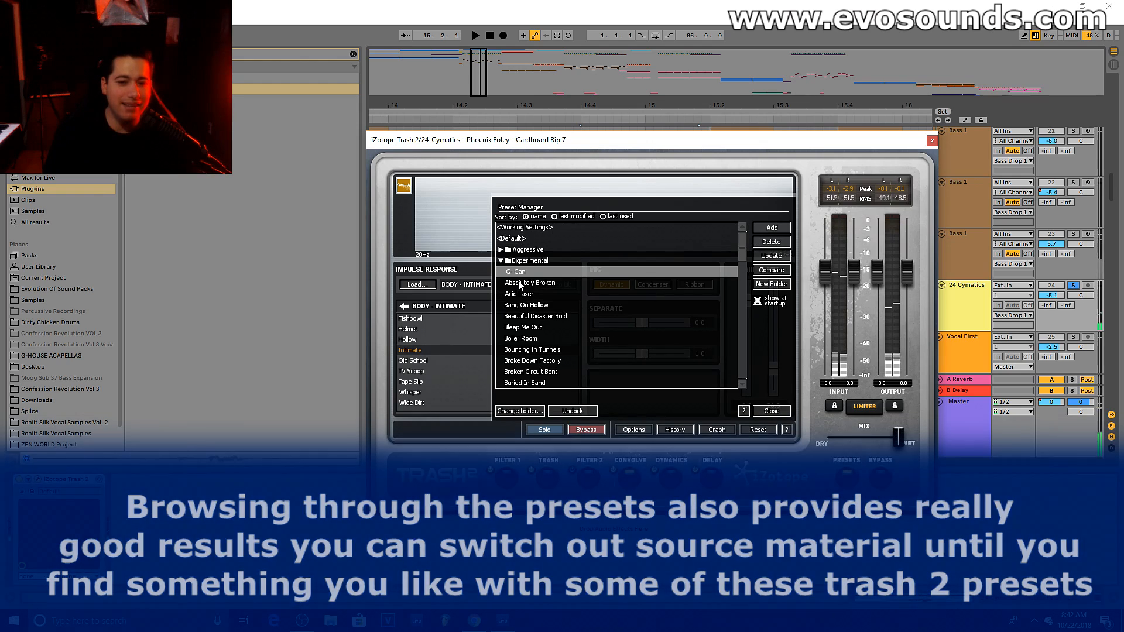
# Step: Close the preset manager and examine the preset's Convolve, Filter 2 and Trash module settings
pyautogui.click(782, 412)
pyautogui.click(630, 476)
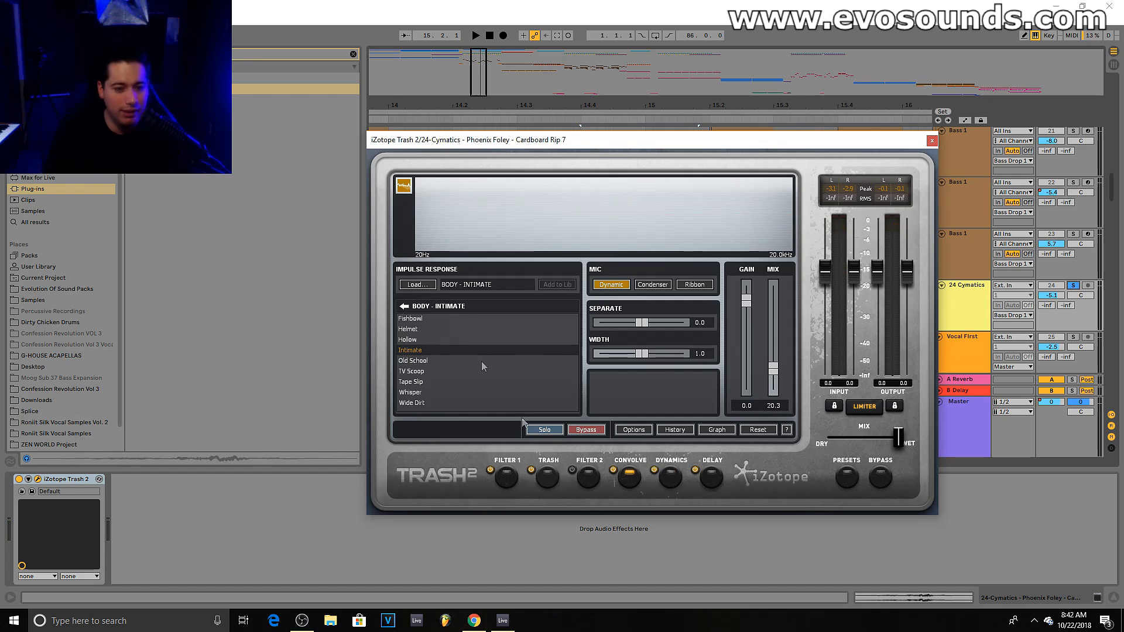
pyautogui.click(590, 477)
pyautogui.click(548, 478)
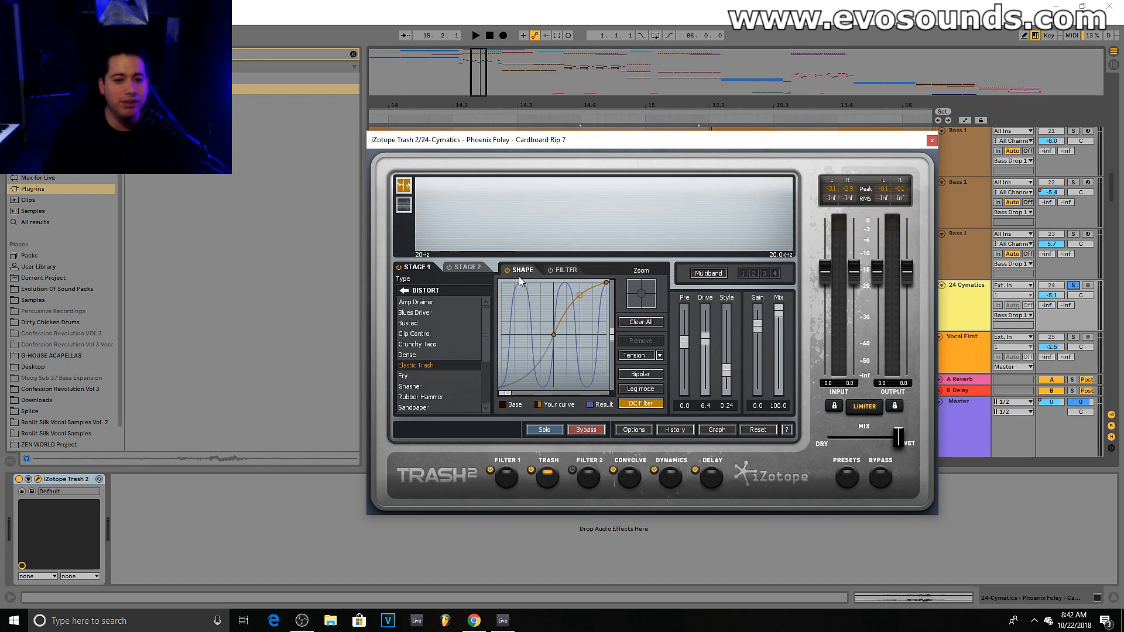
# Step: Audition the Can Barely Hear You, Charged Dub Delay and Chip War experimental presets, keep Chip War and close the plug-in window
pyautogui.click(846, 477)
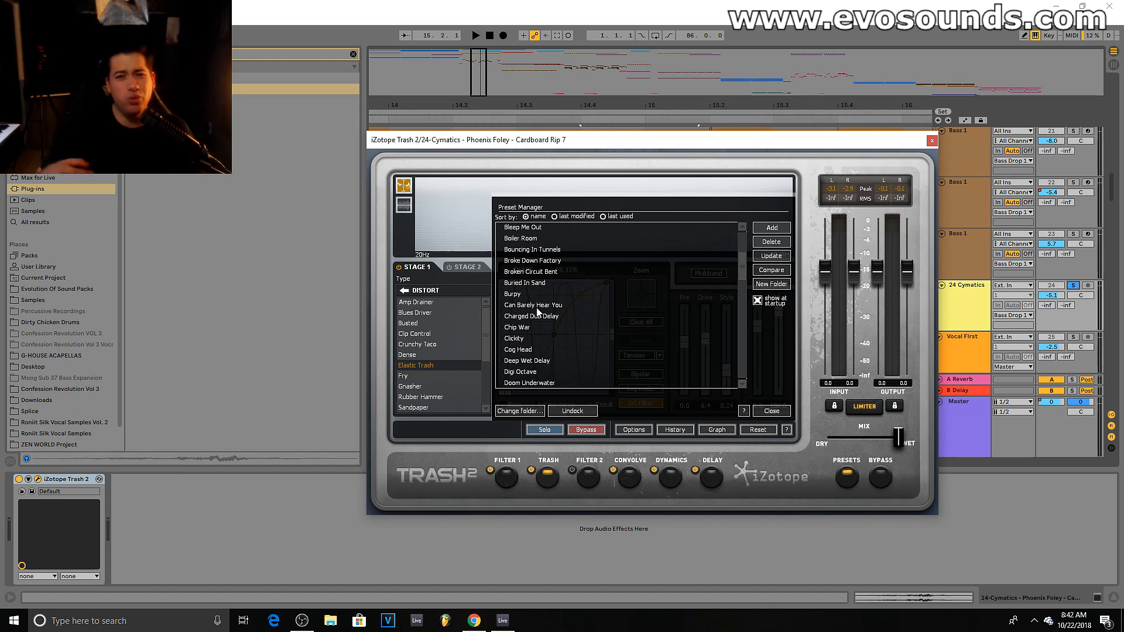
pyautogui.click(537, 307)
pyautogui.press('space')
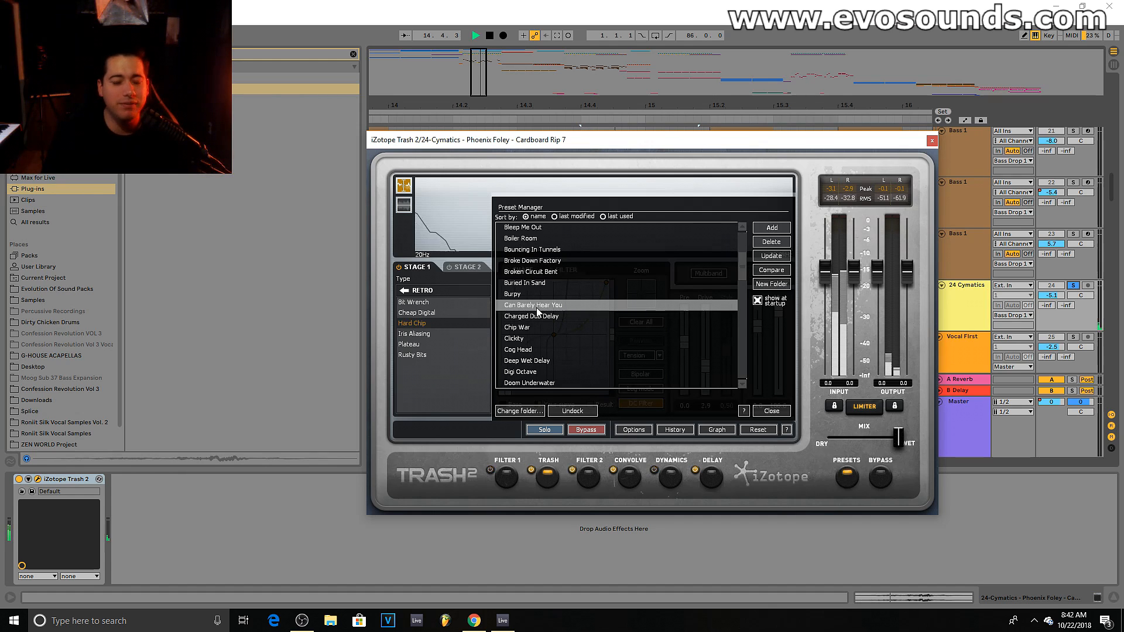
pyautogui.click(550, 317)
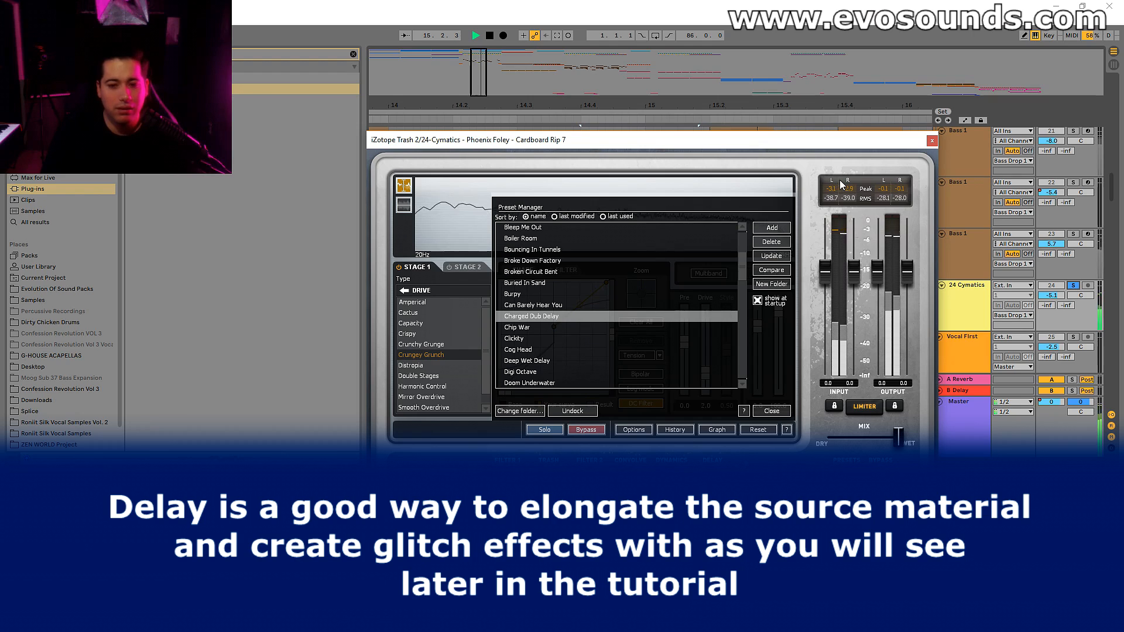
pyautogui.click(520, 328)
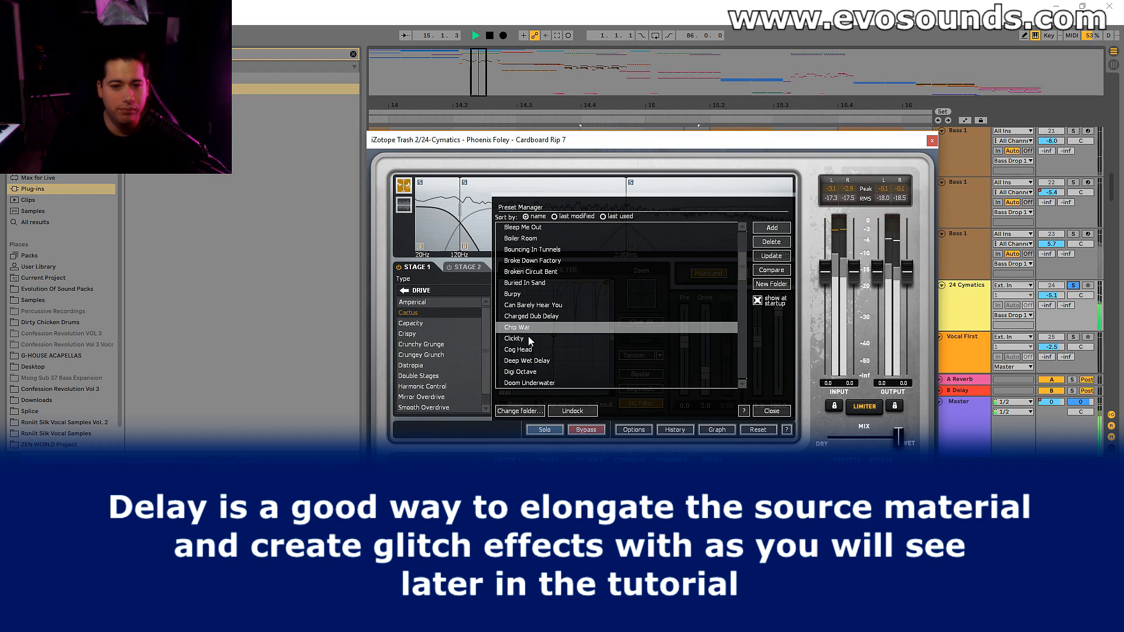
pyautogui.click(931, 141)
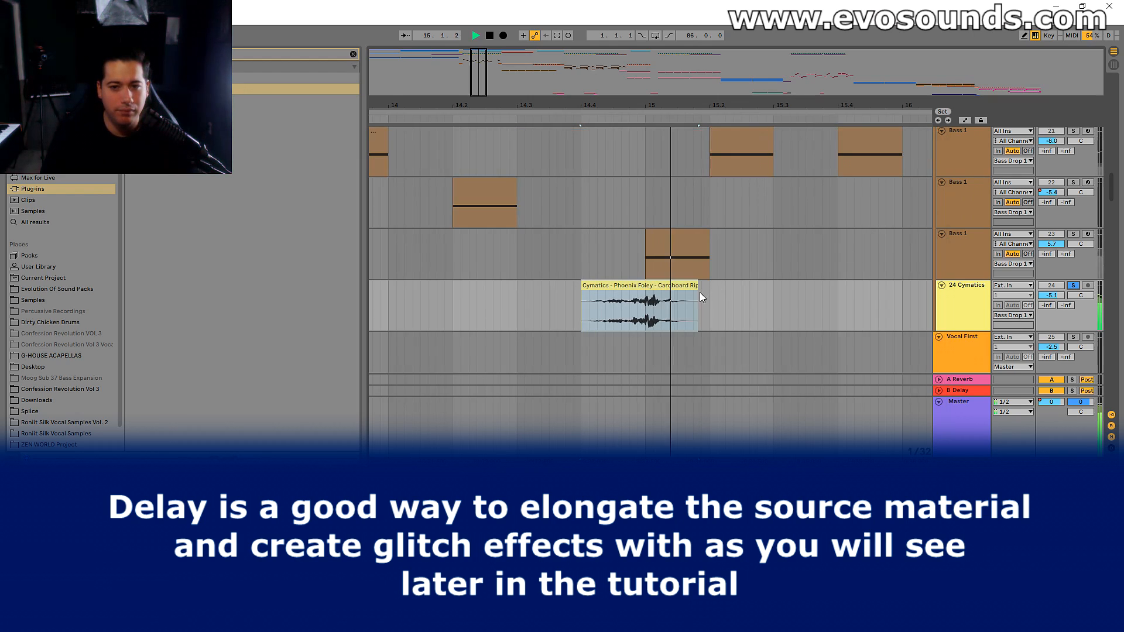
# Step: Move the foley clip to start at 14.3.4, trim its start to 14.4.1 and play it unsoloed with the bass
pyautogui.press('space')
pyautogui.moveTo(666, 288); pyautogui.dragTo(650, 292)
pyautogui.press('space')
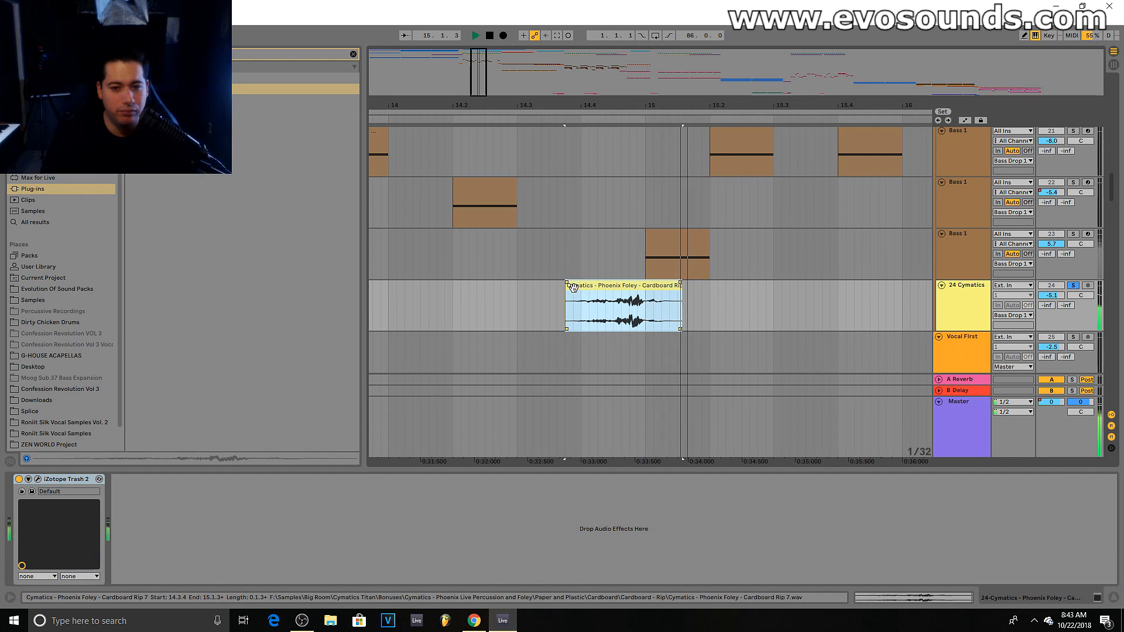
pyautogui.moveTo(573, 291); pyautogui.dragTo(581, 291)
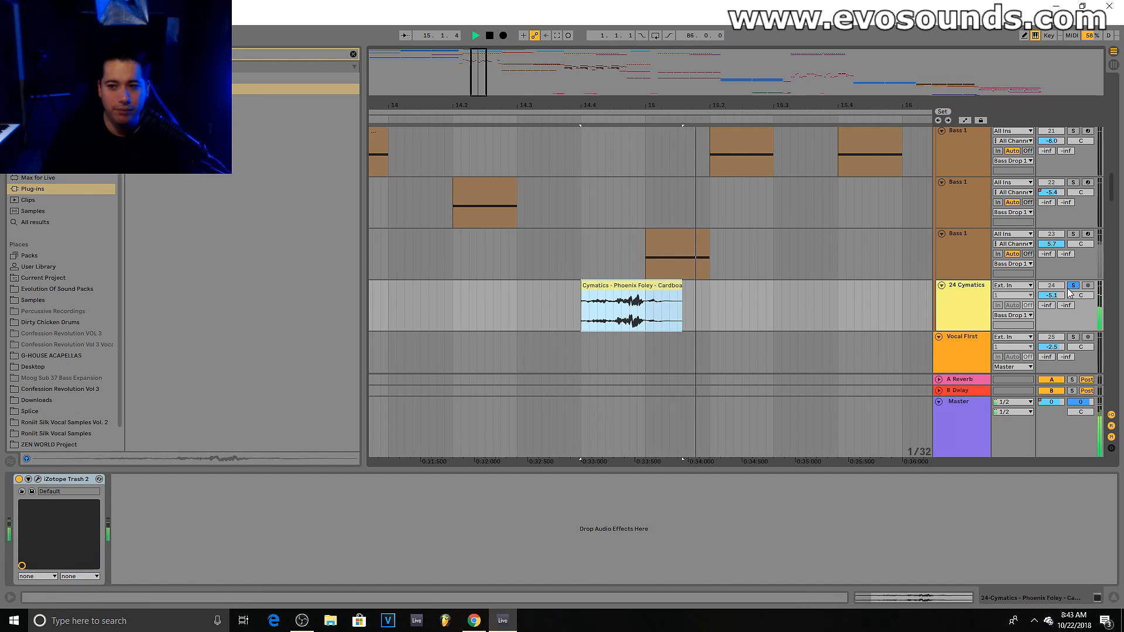
pyautogui.click(640, 291)
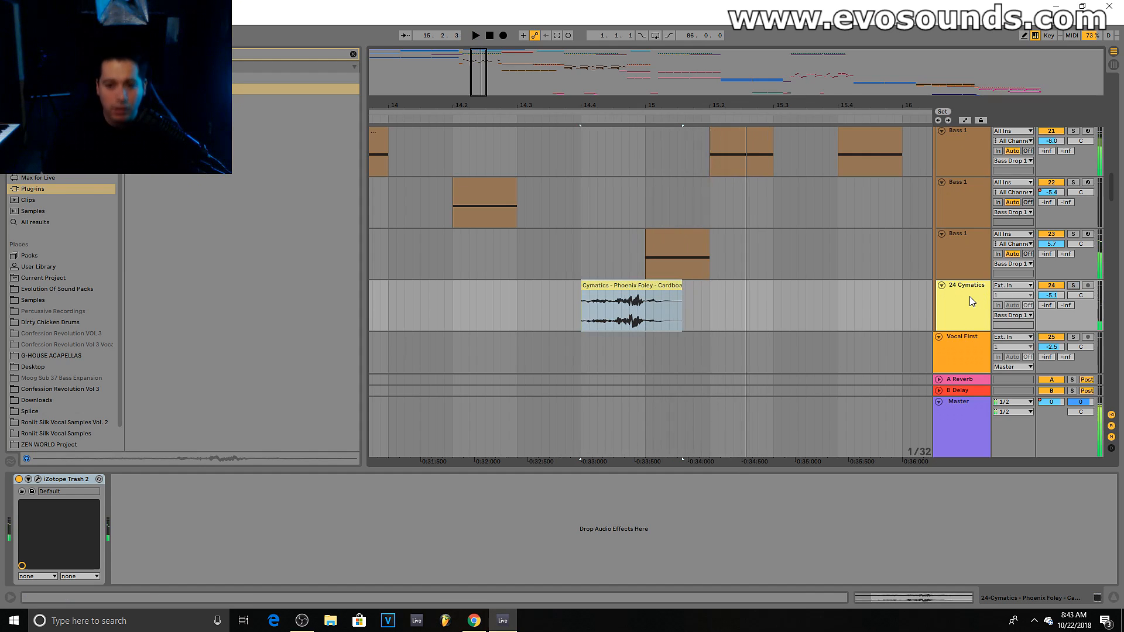
pyautogui.press('space')
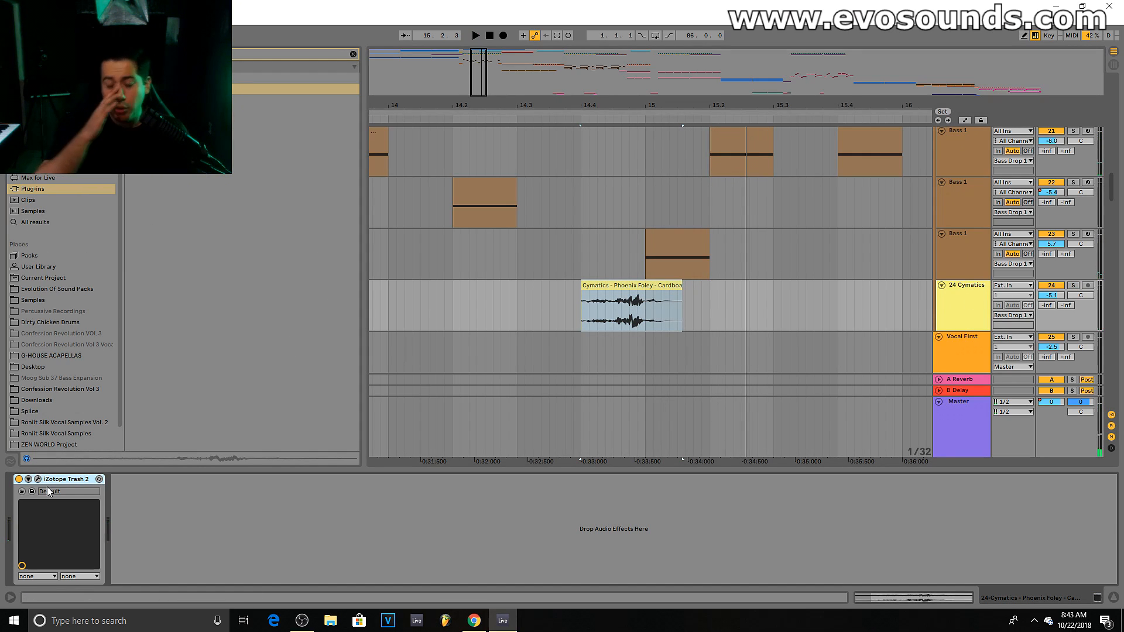
# Step: Freeze and flatten the foley track to render the Trash 2 processing into audio
pyautogui.click(603, 285)
pyautogui.rightClick(967, 307)
pyautogui.click(994, 373)
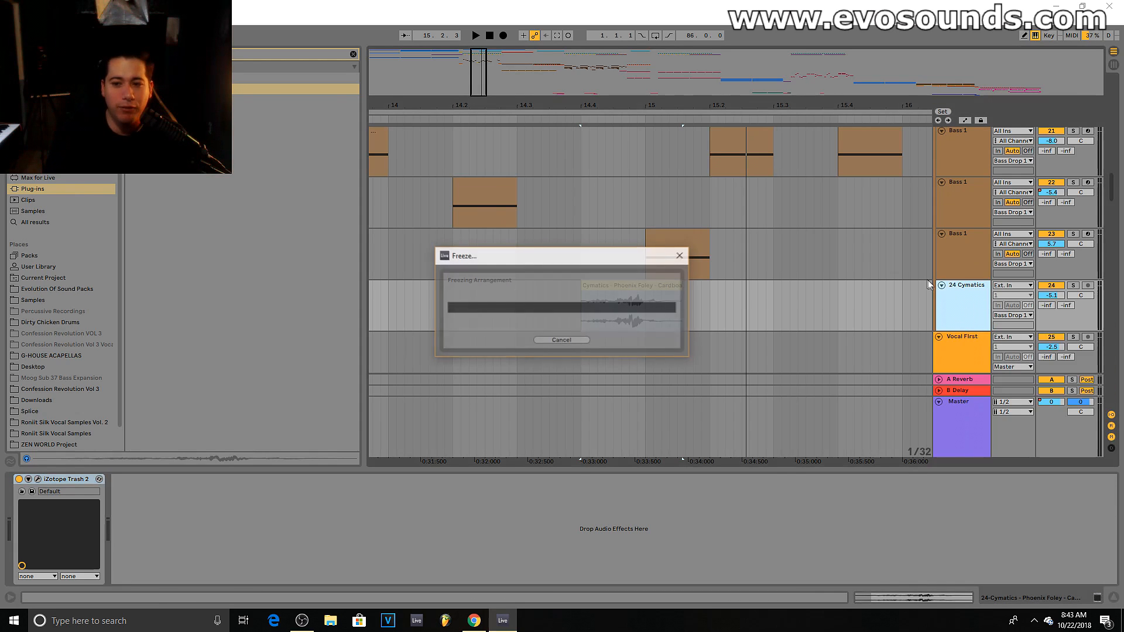
pyautogui.rightClick(966, 299)
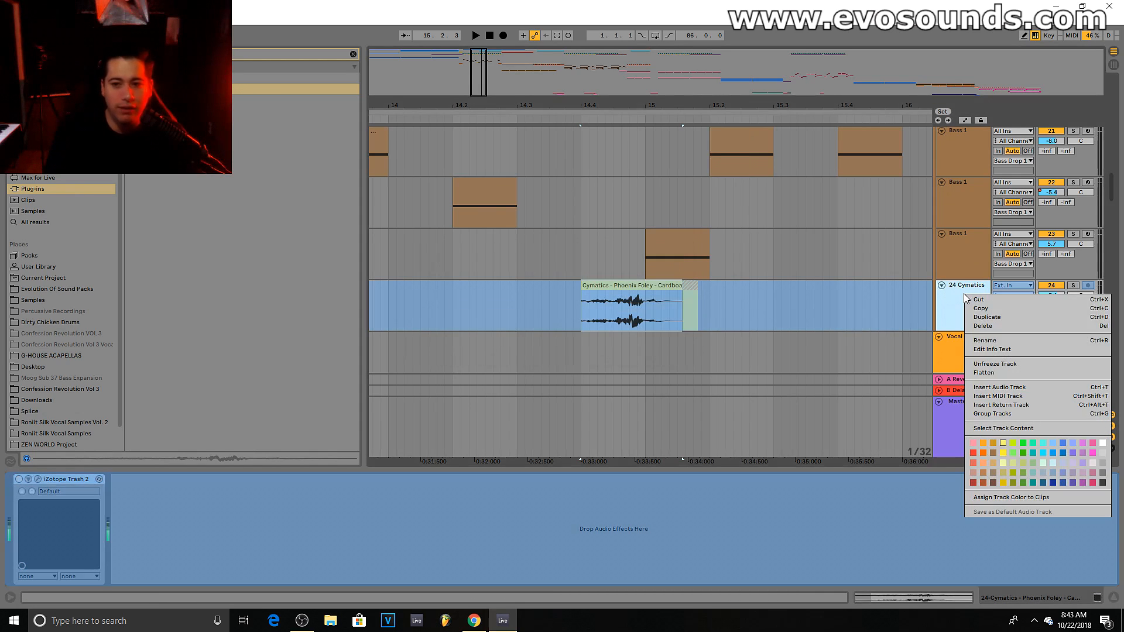
pyautogui.click(1004, 373)
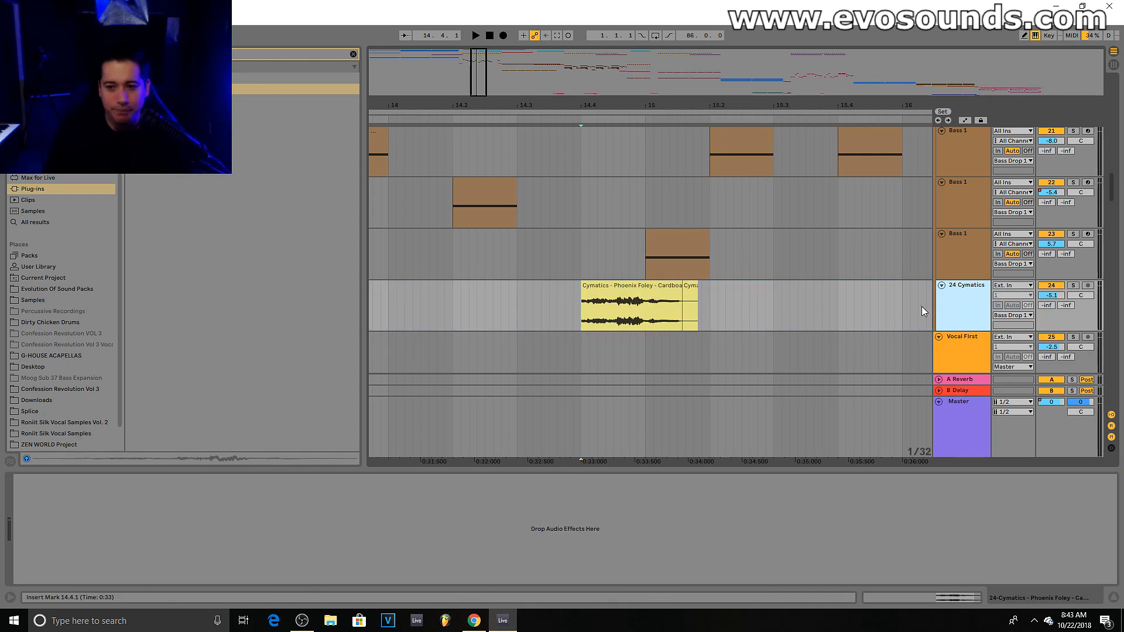
# Step: Select the flattened foley clip, solo its track and play it
pyautogui.click(639, 282)
pyautogui.press('space')
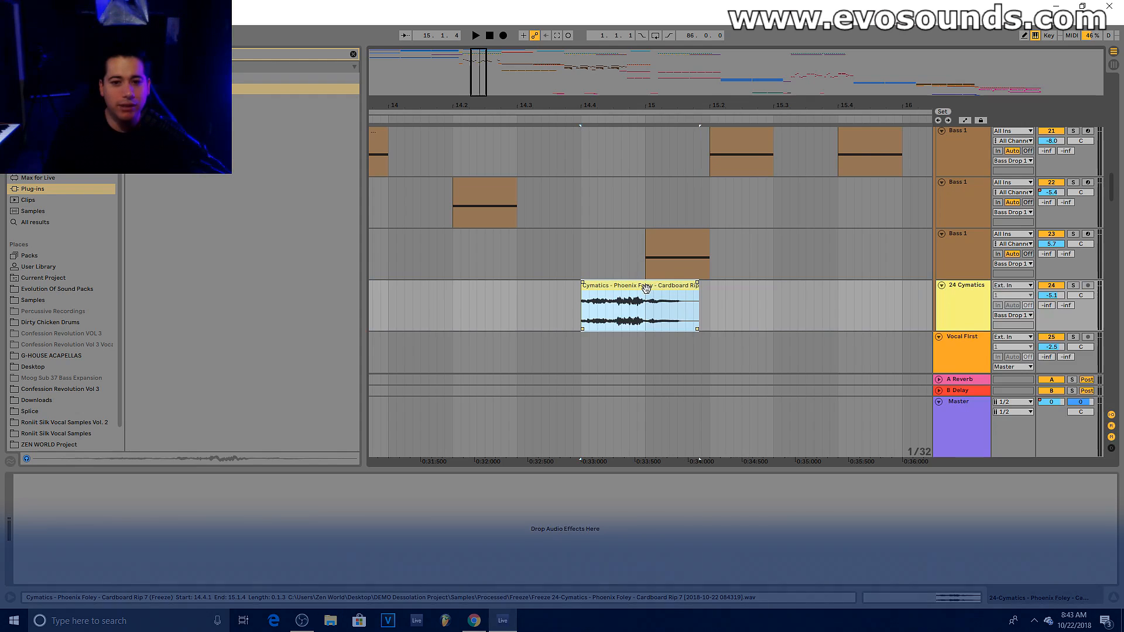
pyautogui.click(1073, 285)
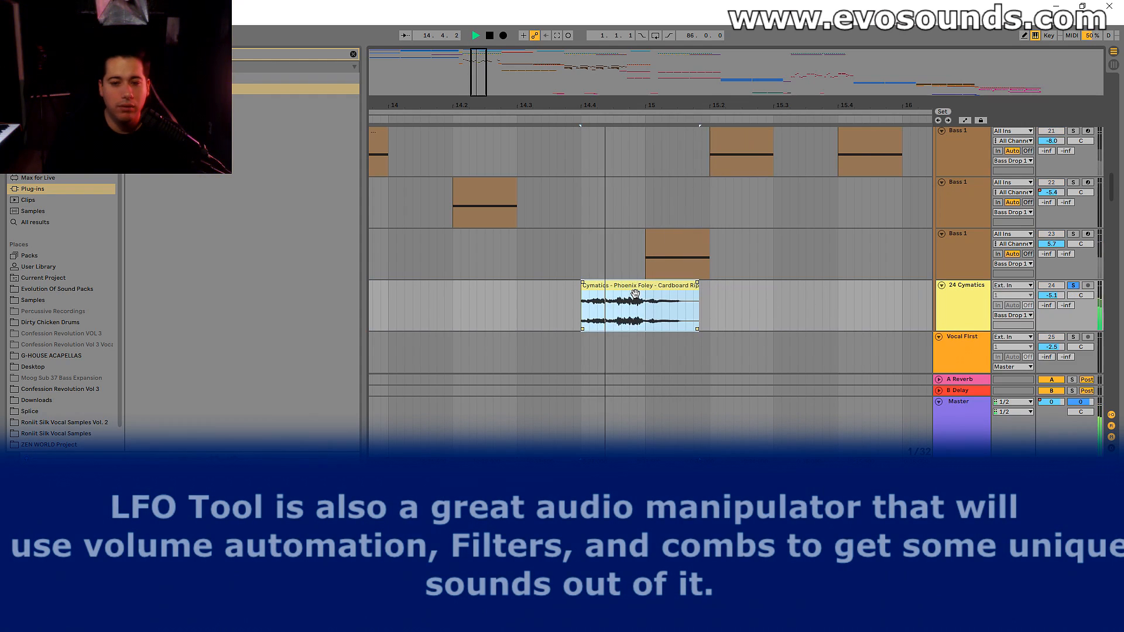
pyautogui.press('space')
# Step: Warp the foley clip in Complex Pro mode with markers moved to 1.4.2, 1.4.4 and 2, and play it with the bass
pyautogui.doubleClick(634, 293)
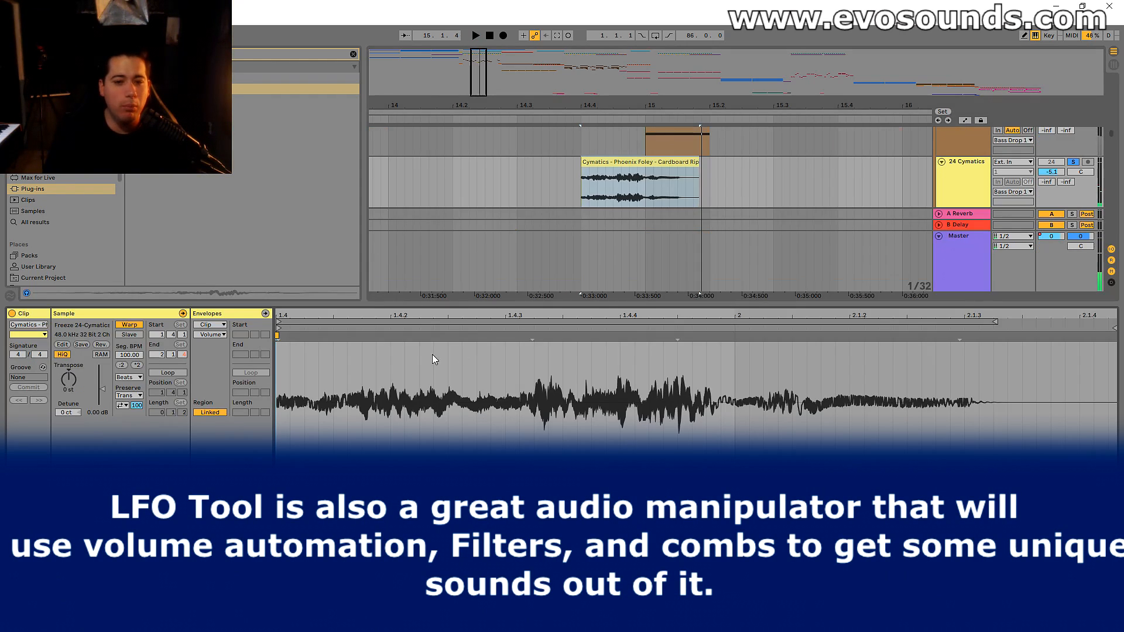
pyautogui.moveTo(529, 340); pyautogui.dragTo(393, 343)
pyautogui.moveTo(533, 337); pyautogui.dragTo(620, 337)
pyautogui.press('space')
pyautogui.click(129, 377)
pyautogui.click(132, 431)
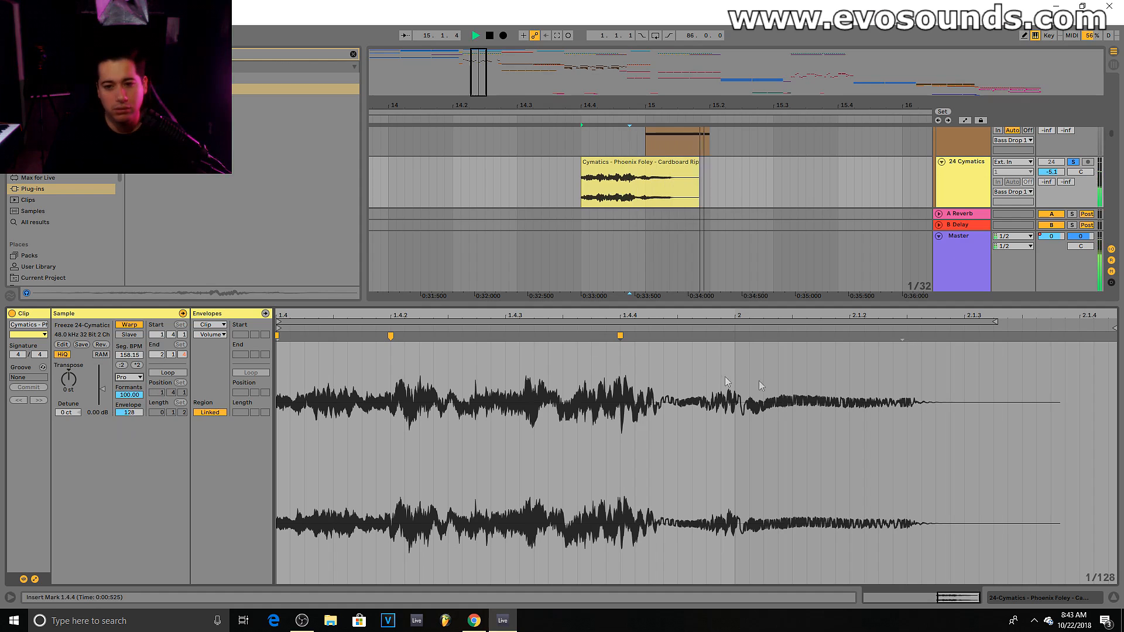
pyautogui.moveTo(901, 337); pyautogui.dragTo(735, 336)
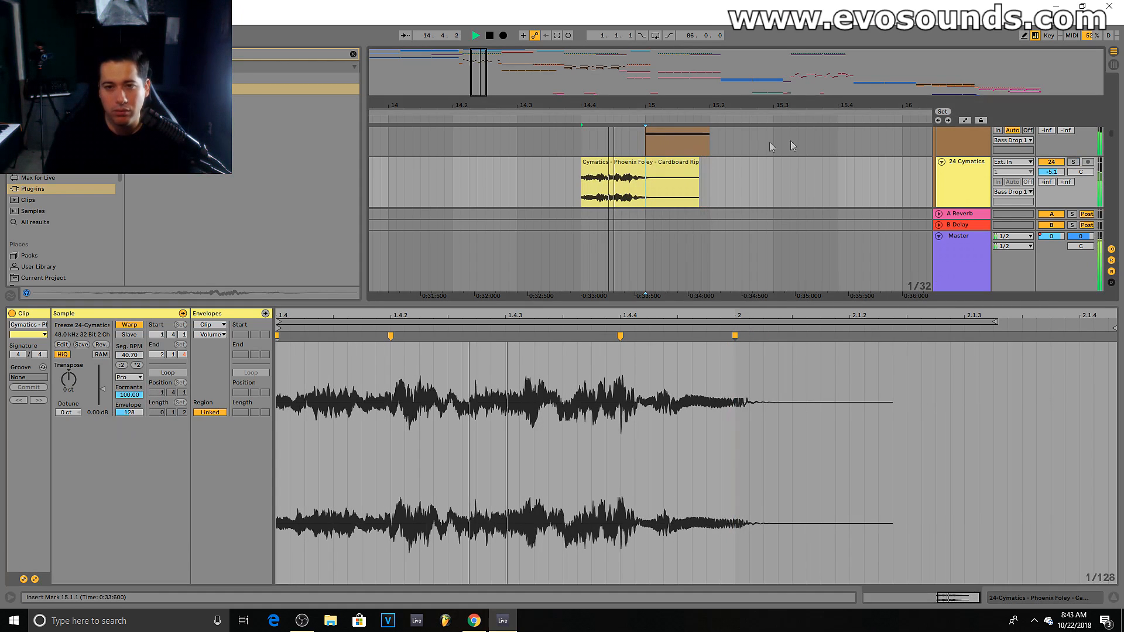
pyautogui.click(436, 206)
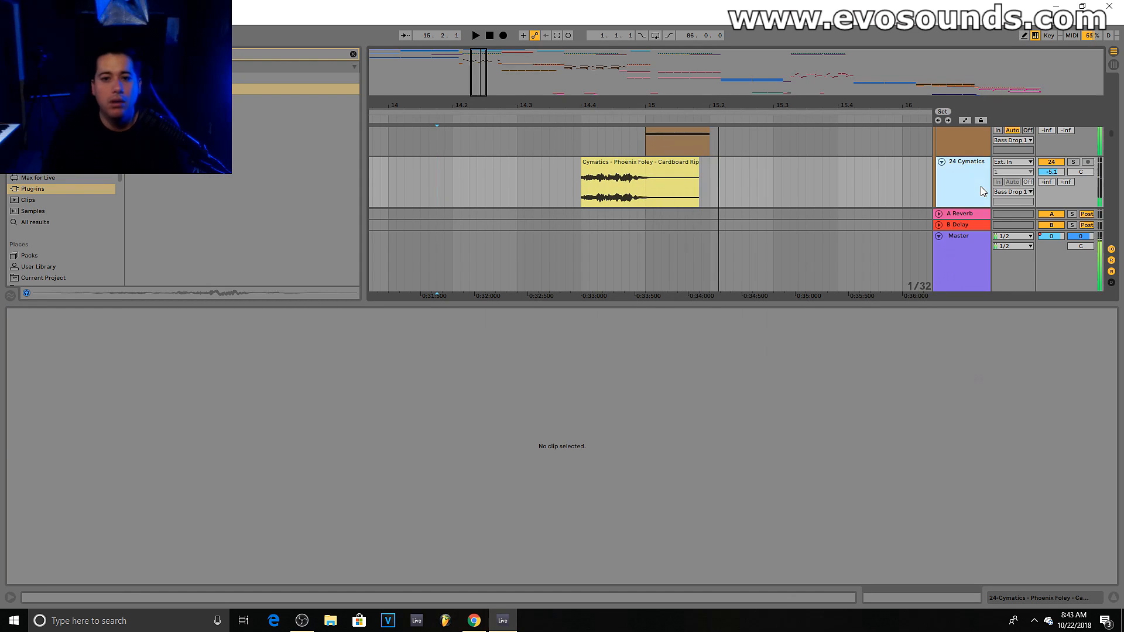
# Step: Reopen the warped foley clip, transpose it to 12 st and solo its track
pyautogui.doubleClick(983, 191)
pyautogui.doubleClick(627, 162)
pyautogui.doubleClick(957, 184)
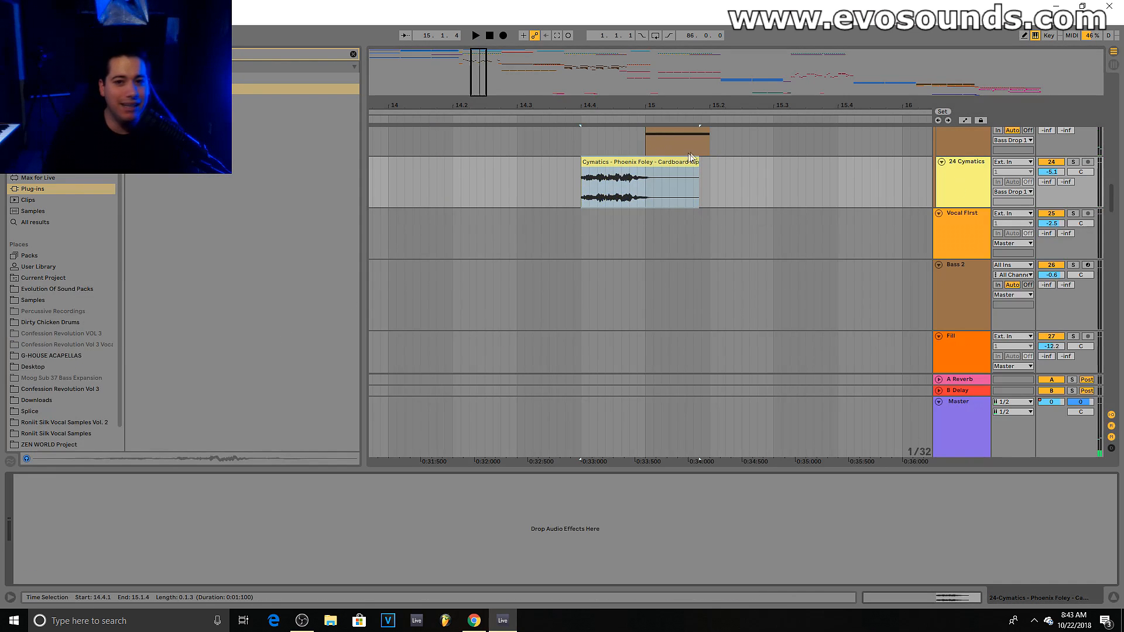
pyautogui.doubleClick(648, 162)
pyautogui.click(1074, 162)
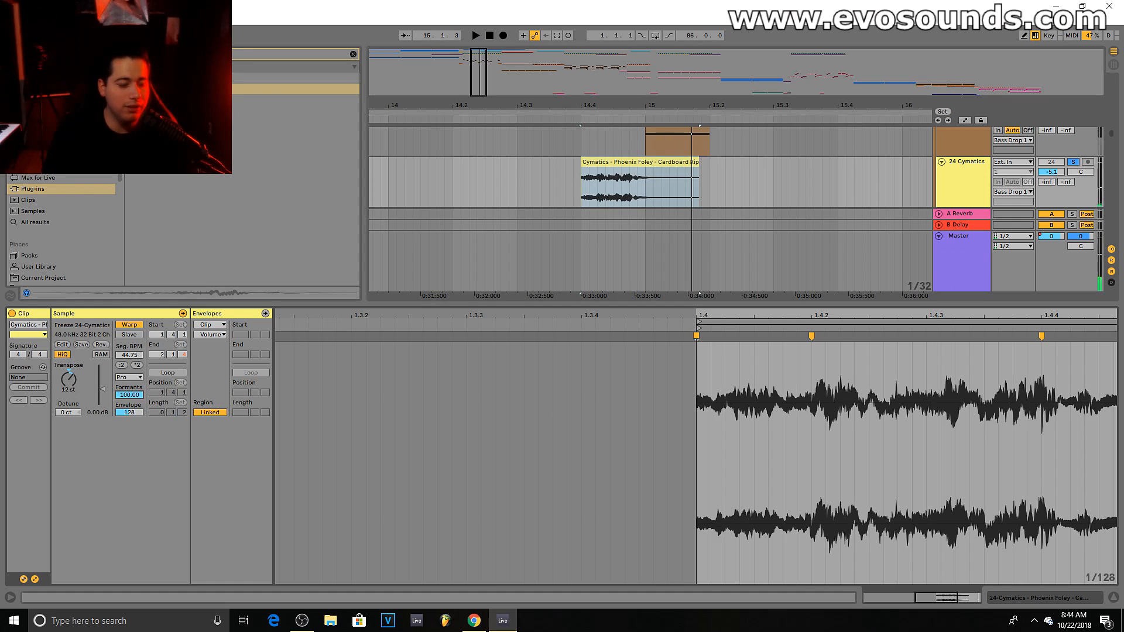
# Step: Set the clip's Formants to 49.22 and Envelope to 130 while auditioning the sound
pyautogui.press('space')
pyautogui.moveTo(130, 414); pyautogui.dragTo(130, 386)
pyautogui.press('space')
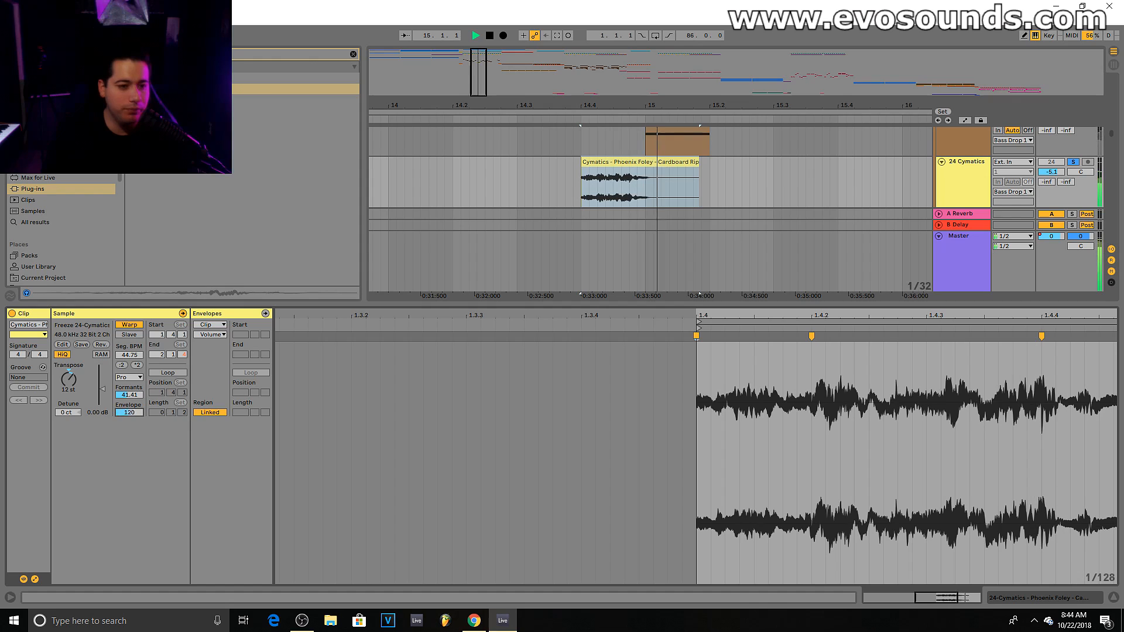
pyautogui.press('space')
pyautogui.moveTo(134, 400)
pyautogui.mouseDown()
pyautogui.moveTo(133, 374)
pyautogui.moveTo(131, 417)
pyautogui.mouseUp()
pyautogui.press('space')
pyautogui.press('space')
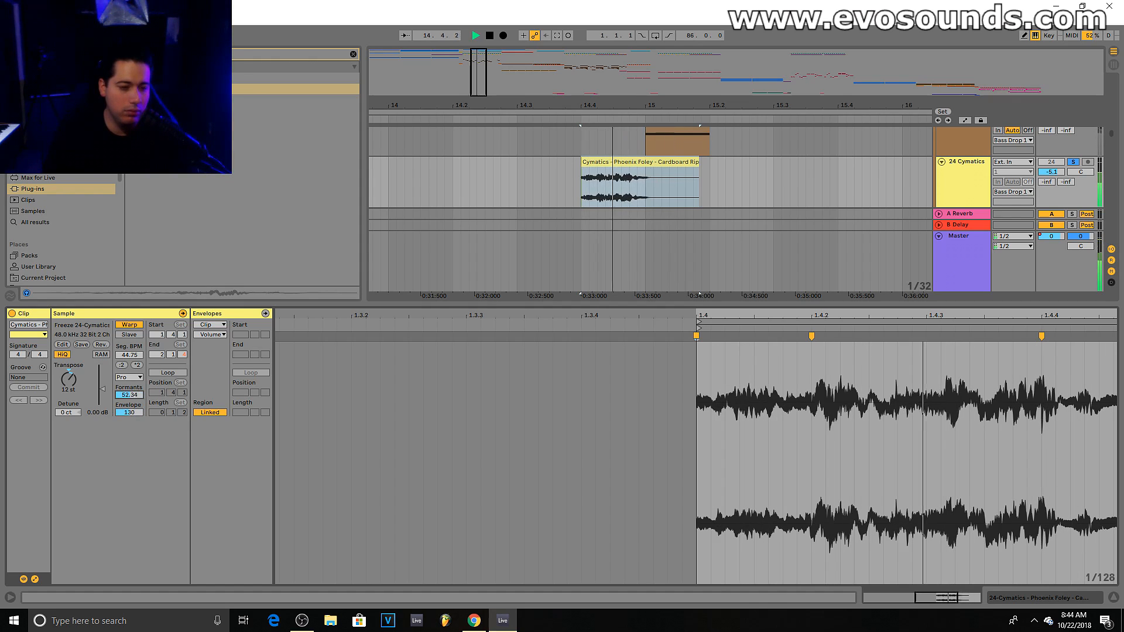
pyautogui.press('space')
# Step: Take the foley track out of solo and play the fill with the bass from around 14.2
pyautogui.click(1074, 163)
pyautogui.press('space')
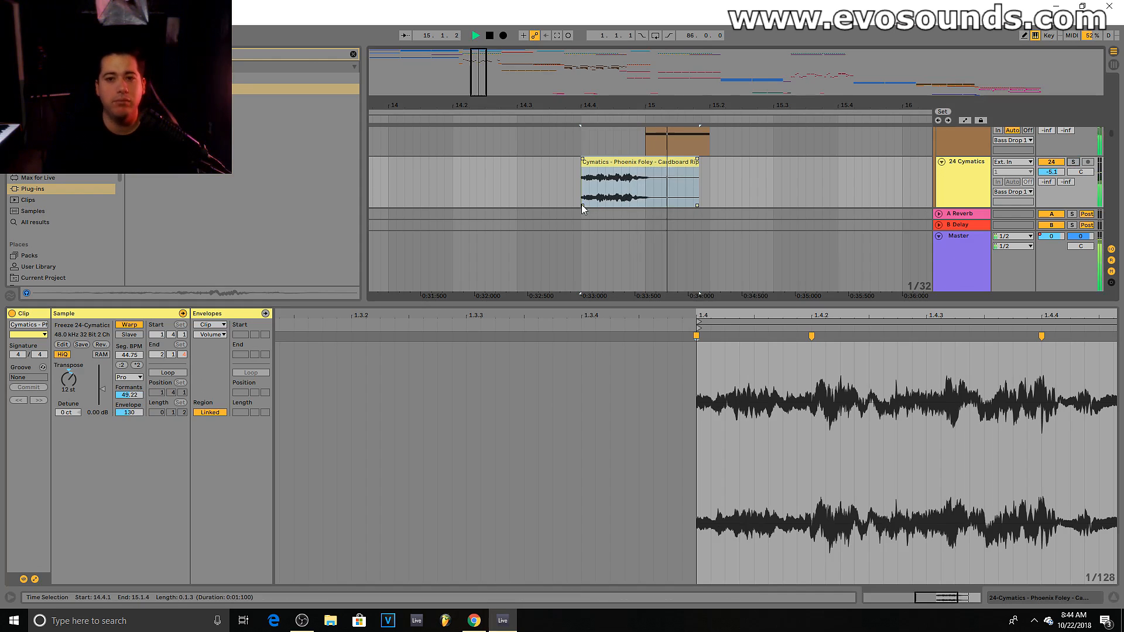
pyautogui.click(484, 196)
pyautogui.press('space')
pyautogui.press('space')
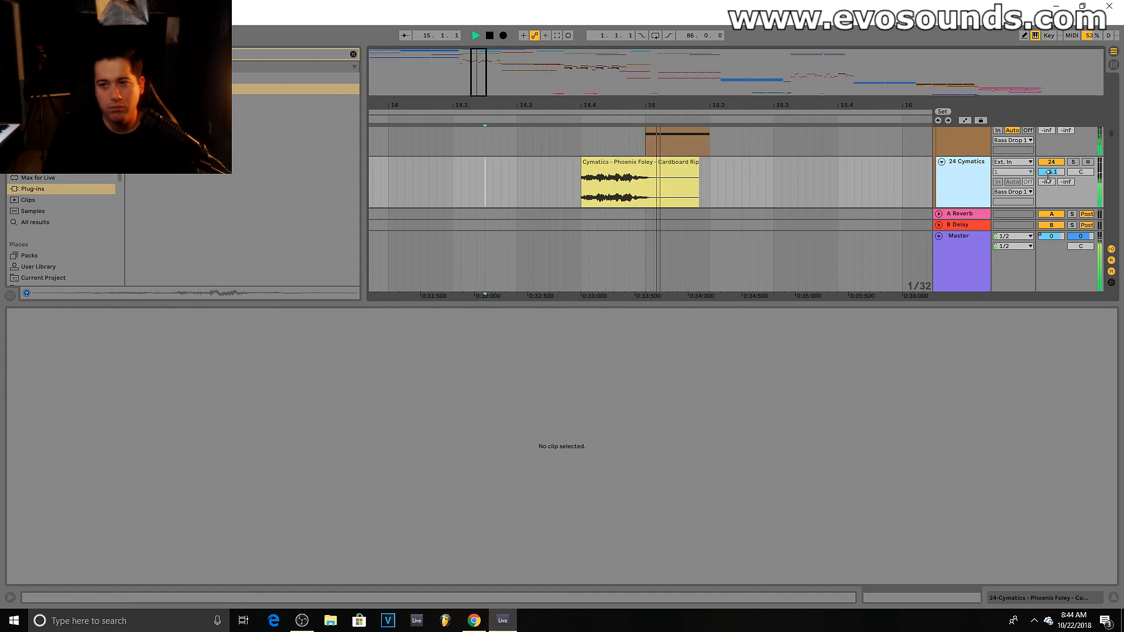
# Step: Trim the end of the foley clip to bar 15 and consolidate it into a new sample
pyautogui.click(966, 177)
pyautogui.click(673, 163)
pyautogui.press('space')
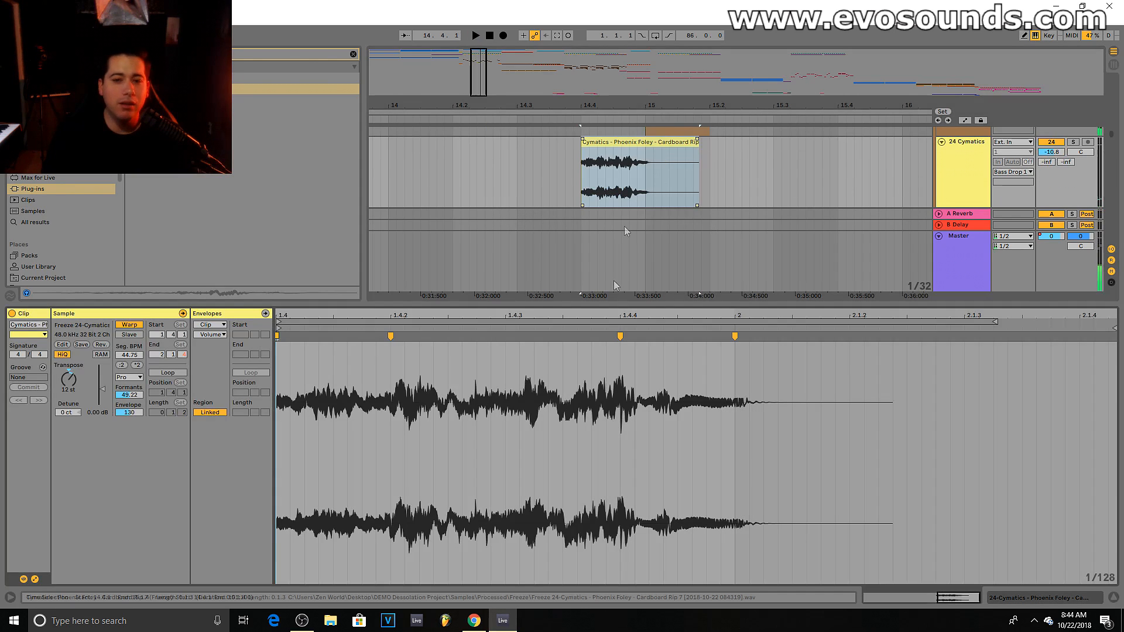
pyautogui.moveTo(699, 151); pyautogui.dragTo(645, 145)
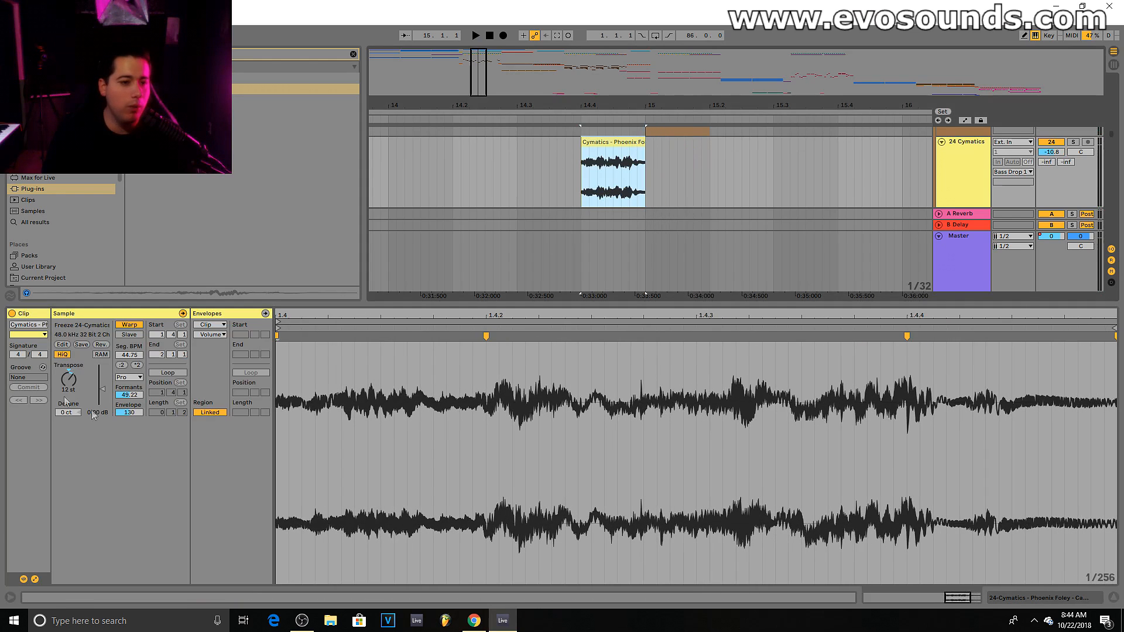
pyautogui.click(614, 144)
pyautogui.hotkey('ctrl', 'j')
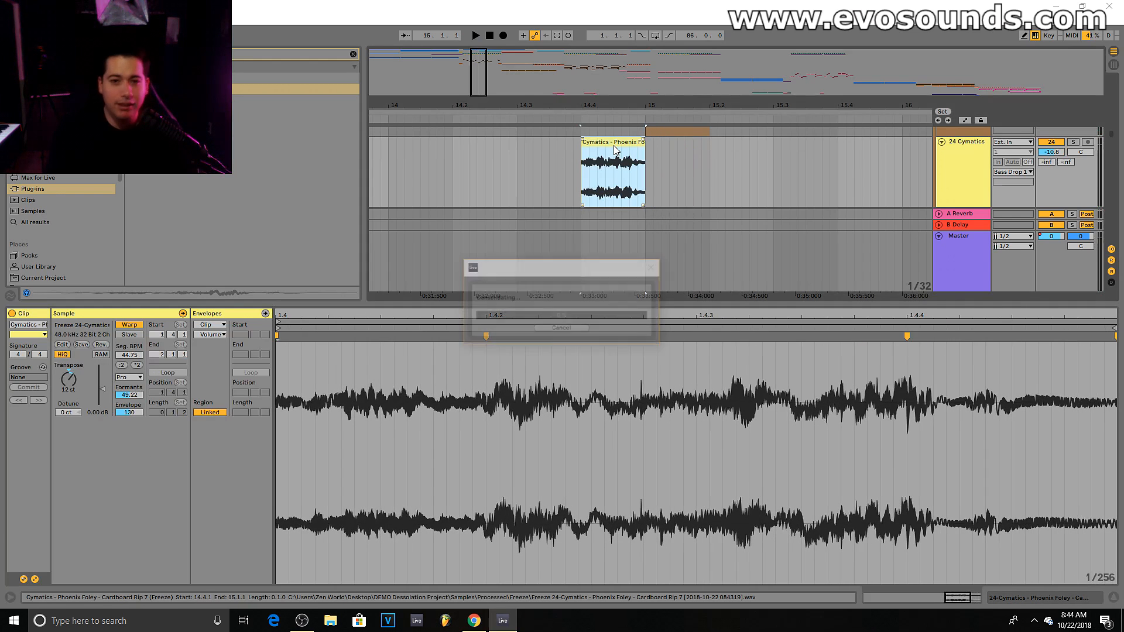
# Step: Play the consolidated foley clip, readjust its end to bar 15 and consolidate it once more
pyautogui.press('space')
pyautogui.press('space')
pyautogui.moveTo(643, 147)
pyautogui.mouseDown()
pyautogui.moveTo(749, 146)
pyautogui.moveTo(635, 144)
pyautogui.moveTo(646, 148)
pyautogui.mouseUp()
pyautogui.press('space')
pyautogui.press('space')
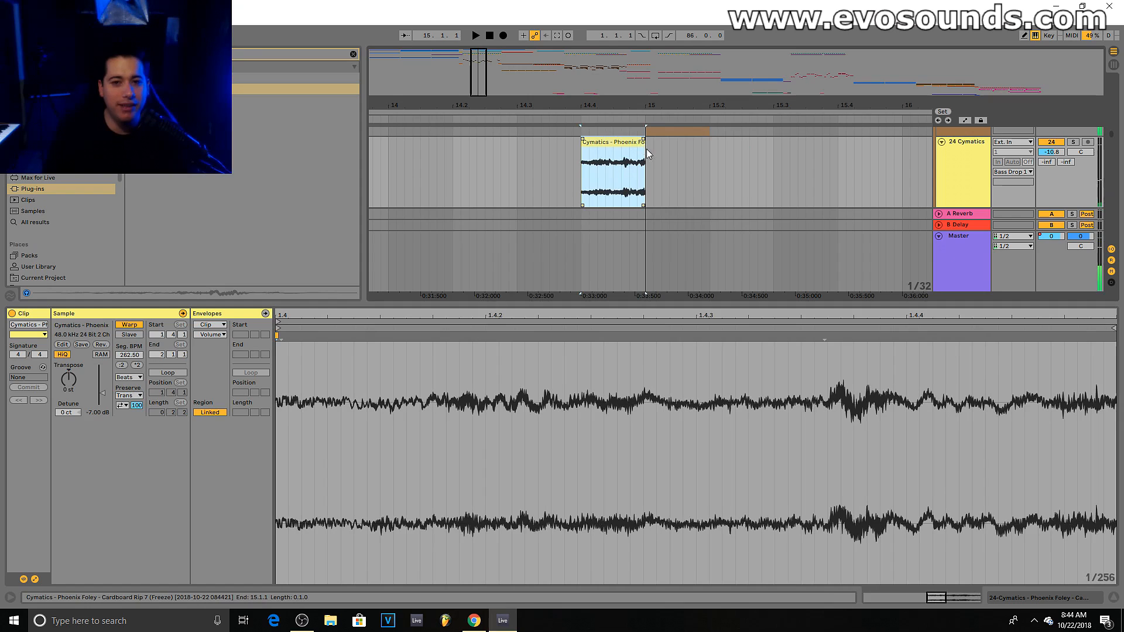
# Step: Play the consolidated foley fill on its own start point and again with a lead-in from around 14.2
pyautogui.click(629, 150)
pyautogui.press('space')
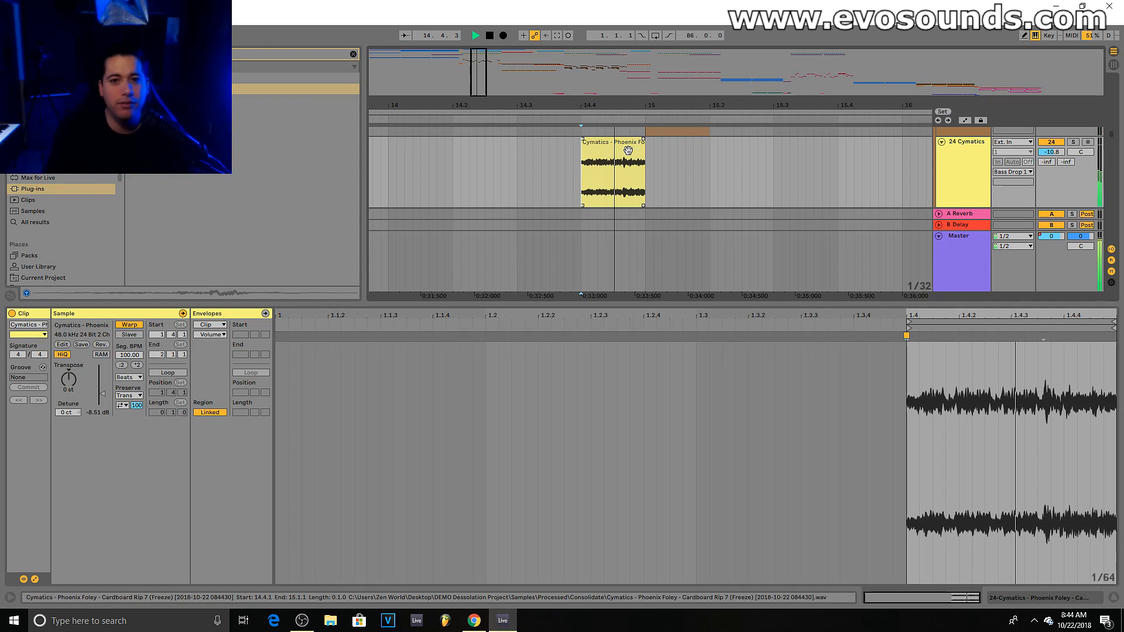
pyautogui.press('space')
pyautogui.click(469, 191)
pyautogui.press('space')
pyautogui.click(609, 157)
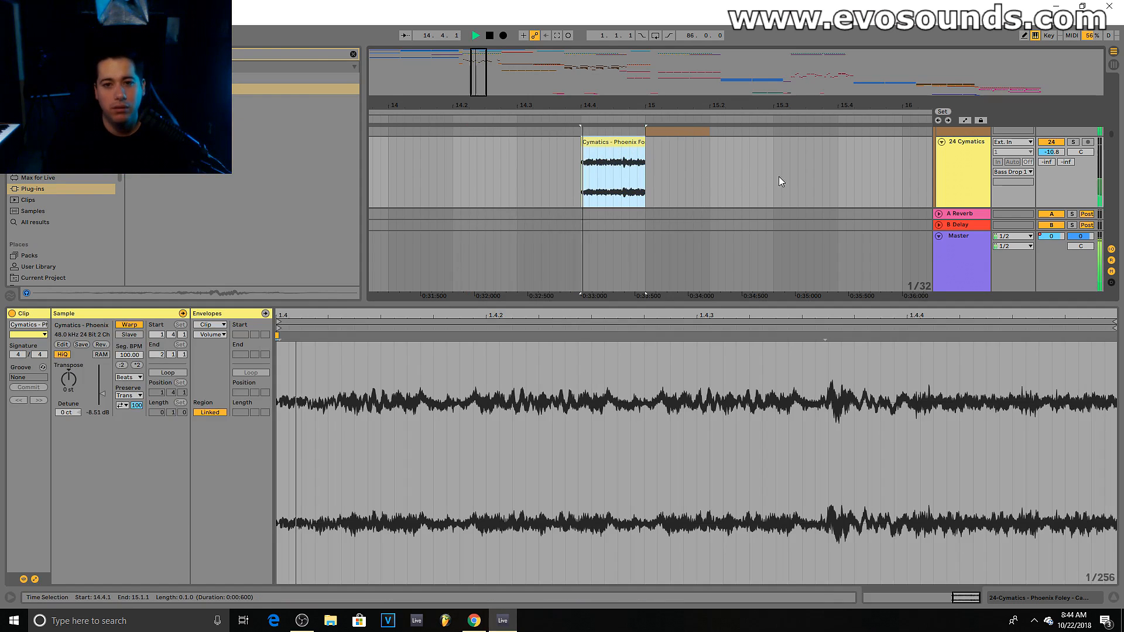
pyautogui.press('space')
# Step: Add a fade-in across the full length of the foley clip and play it into the bass
pyautogui.click(954, 171)
pyautogui.click(584, 142)
pyautogui.moveTo(583, 139); pyautogui.dragTo(645, 142)
pyautogui.click(557, 156)
pyautogui.press('space')
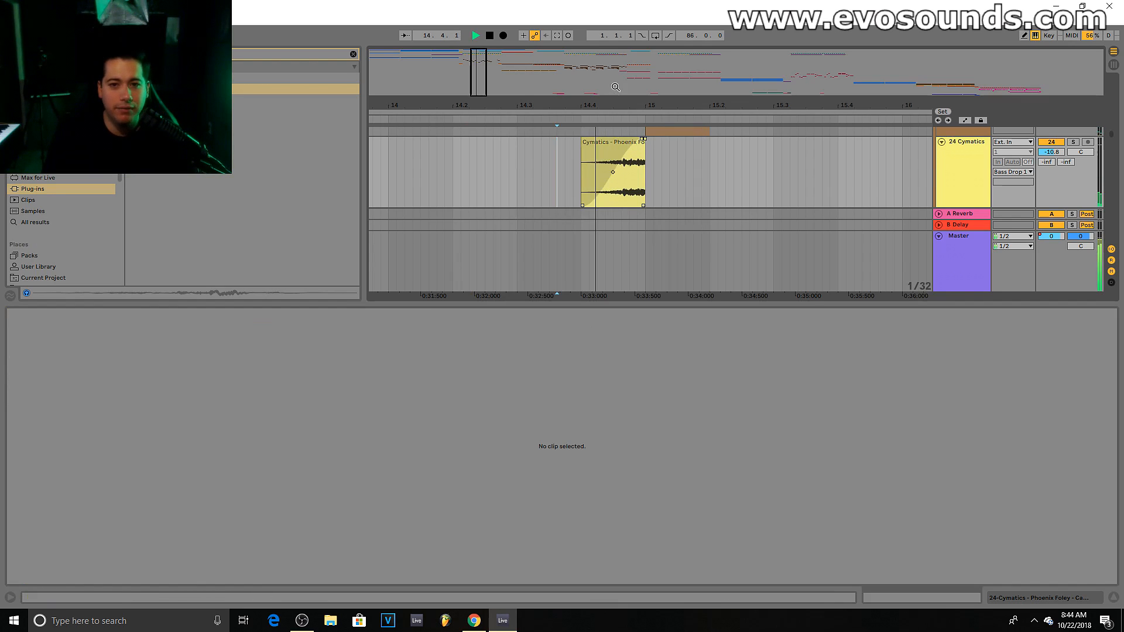
pyautogui.press('space')
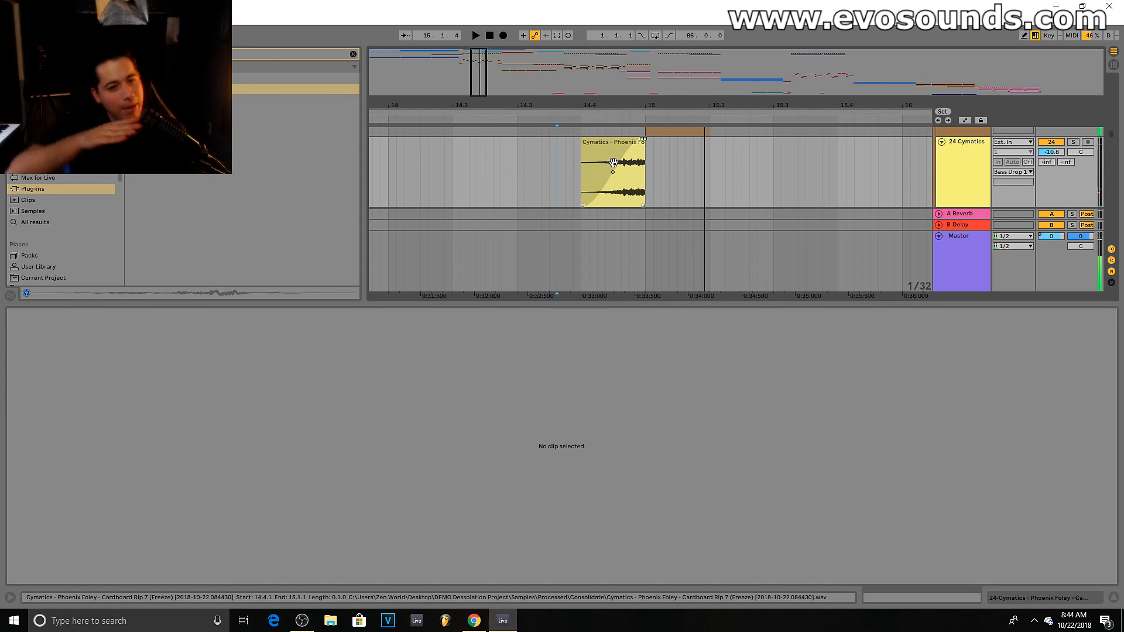
# Step: Show the foley track's device chain and remove the fade-in from the clip
pyautogui.click(955, 171)
pyautogui.click(973, 194)
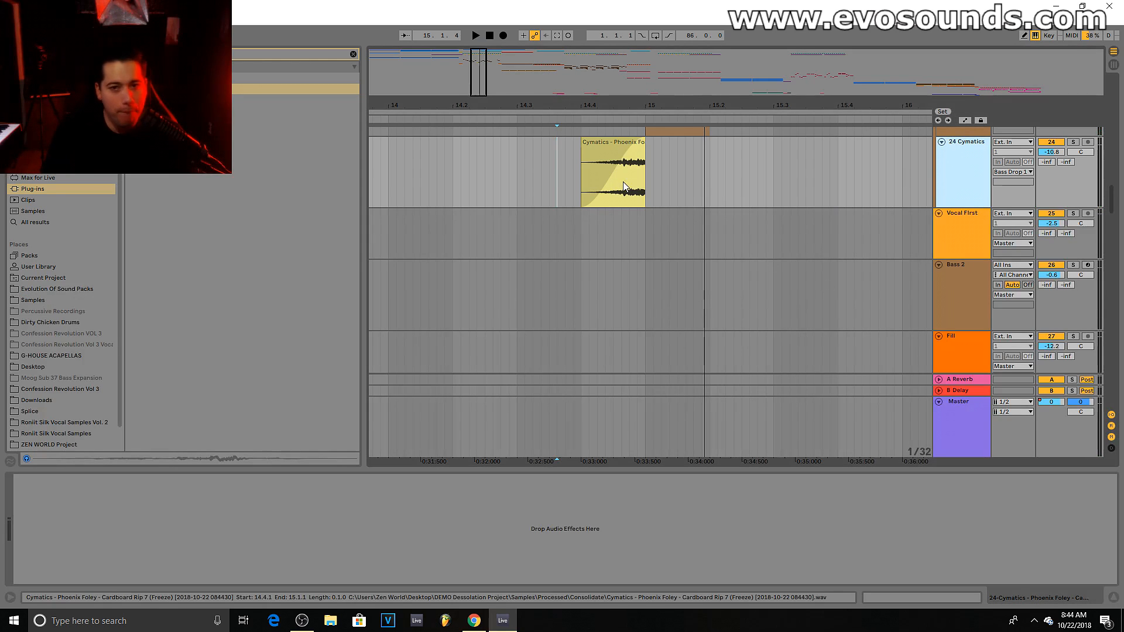
pyautogui.moveTo(643, 141); pyautogui.dragTo(522, 145)
pyautogui.click(609, 162)
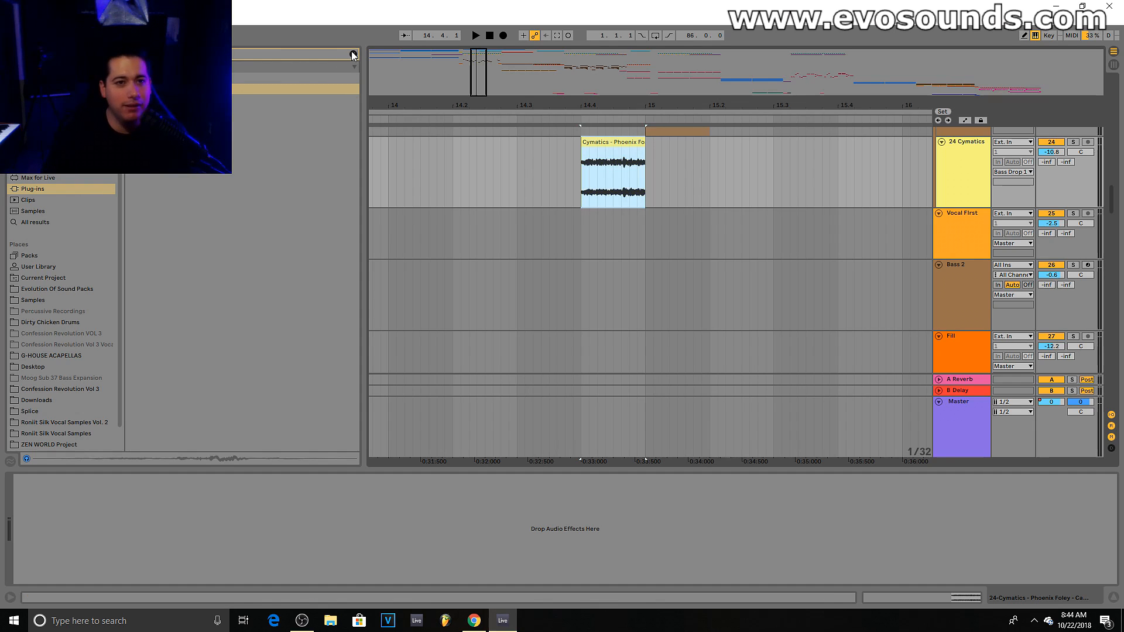
# Step: Load the Fracture plug-in onto the 24 Cymatics track and move its window clear of the clip
pyautogui.click(353, 54)
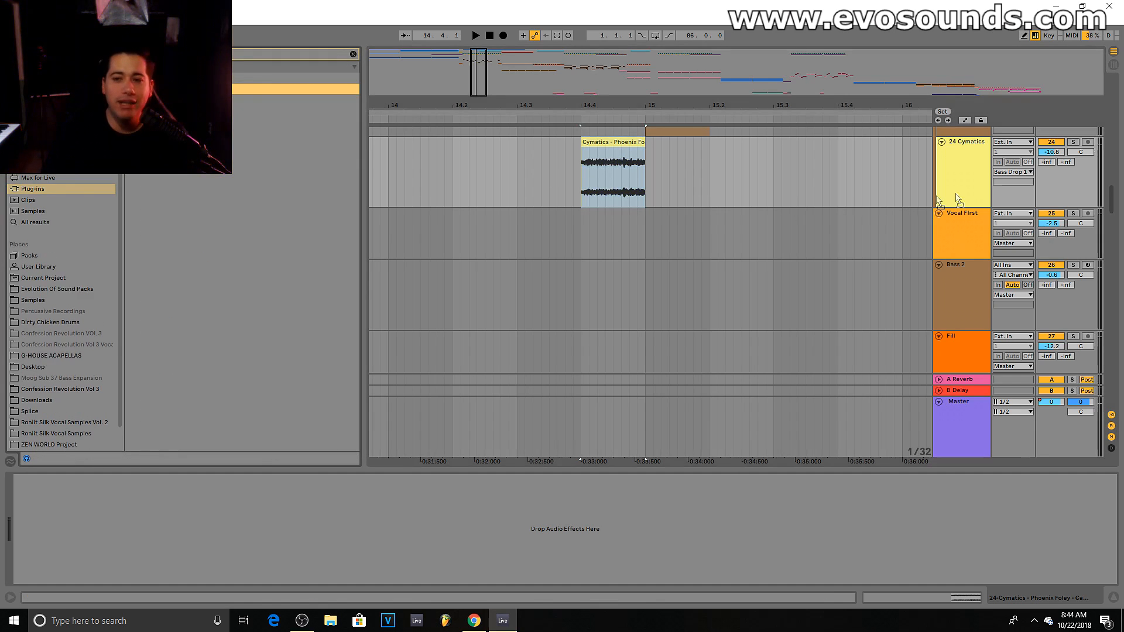
pyautogui.moveTo(958, 199); pyautogui.dragTo(961, 196)
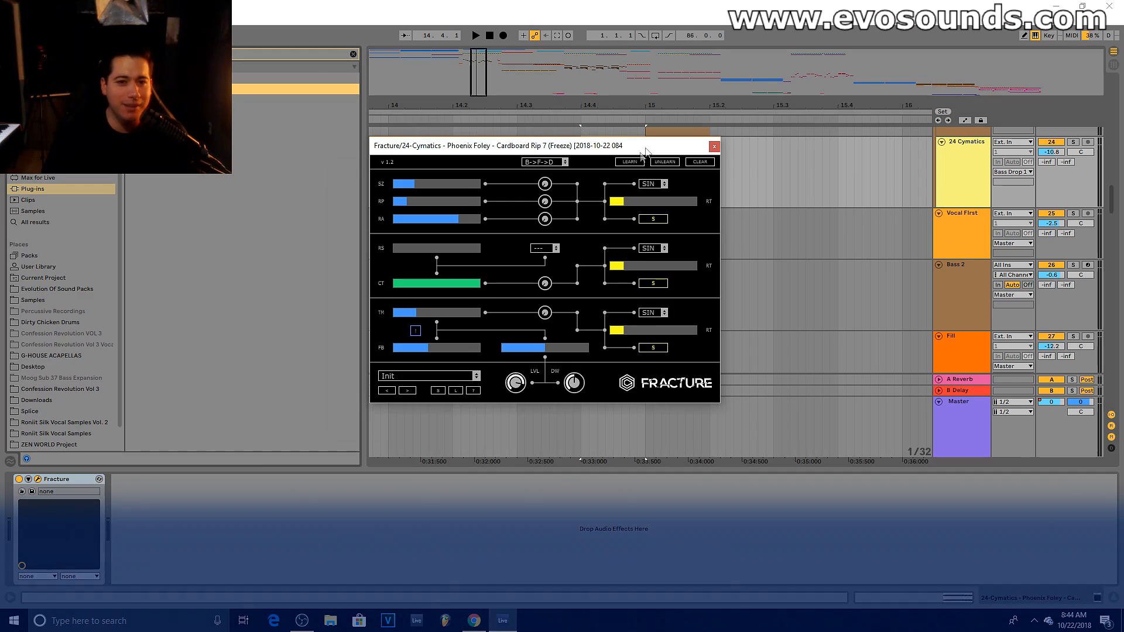
pyautogui.moveTo(646, 151); pyautogui.dragTo(554, 218)
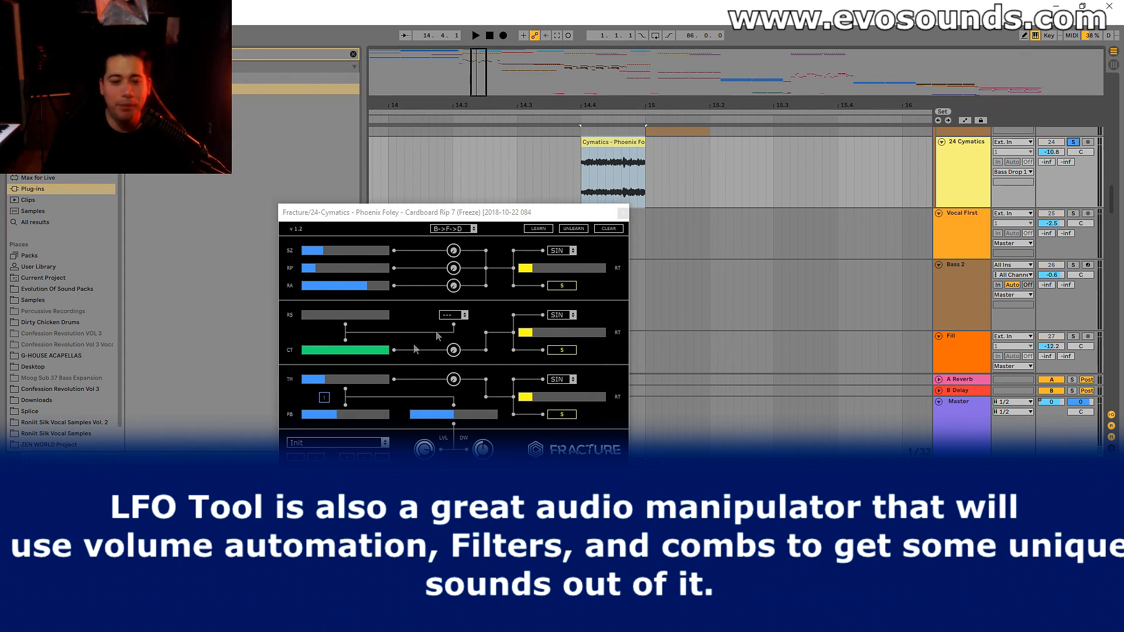
# Step: Solo the foley track, load Fracture's II_PlastiqBorder preset and play the clip through it
pyautogui.click(339, 443)
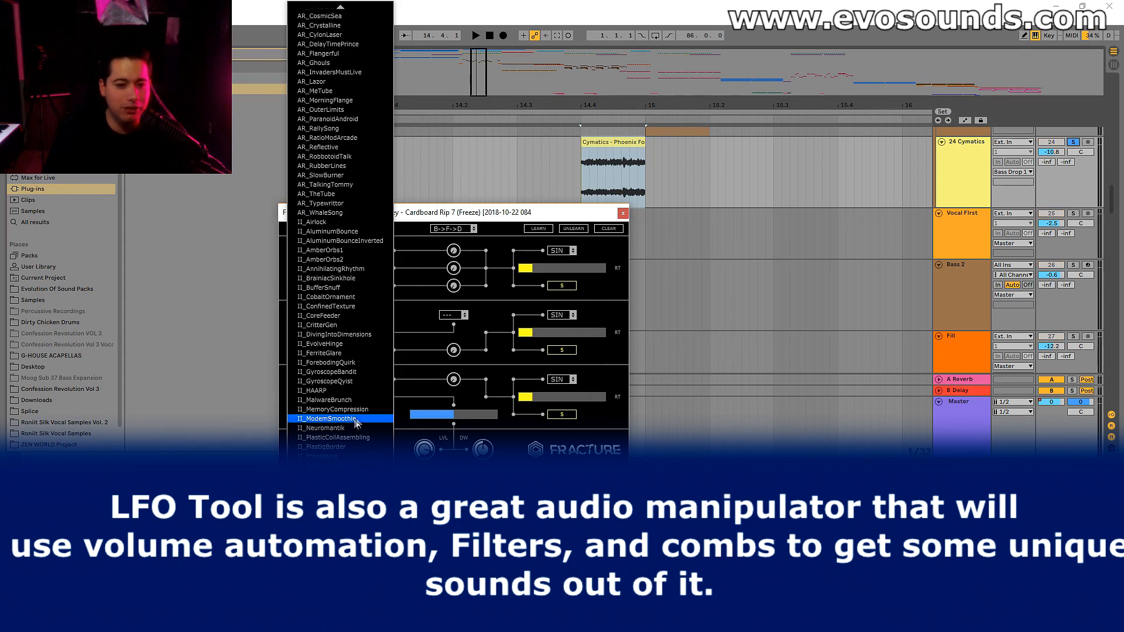
pyautogui.click(356, 440)
pyautogui.click(614, 149)
pyautogui.press('space')
# Step: Step through the following Fracture presets up to II_Processing, playing the foley clip with each
pyautogui.click(322, 458)
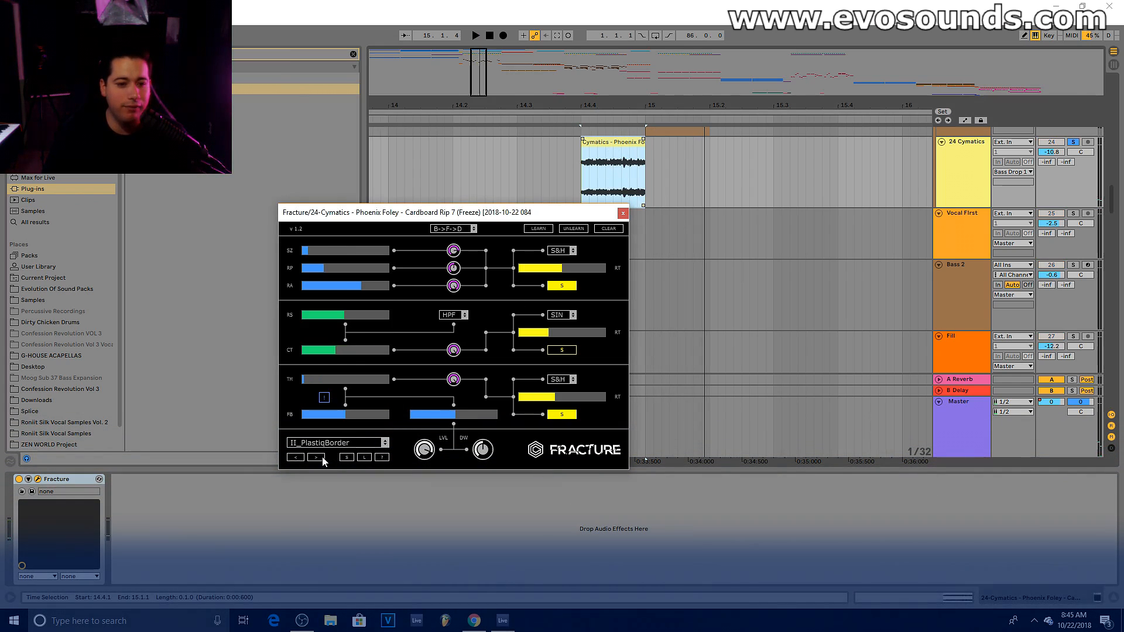
pyautogui.click(613, 139)
pyautogui.press('space')
pyautogui.click(317, 457)
pyautogui.press('space')
pyautogui.click(599, 152)
pyautogui.press('space')
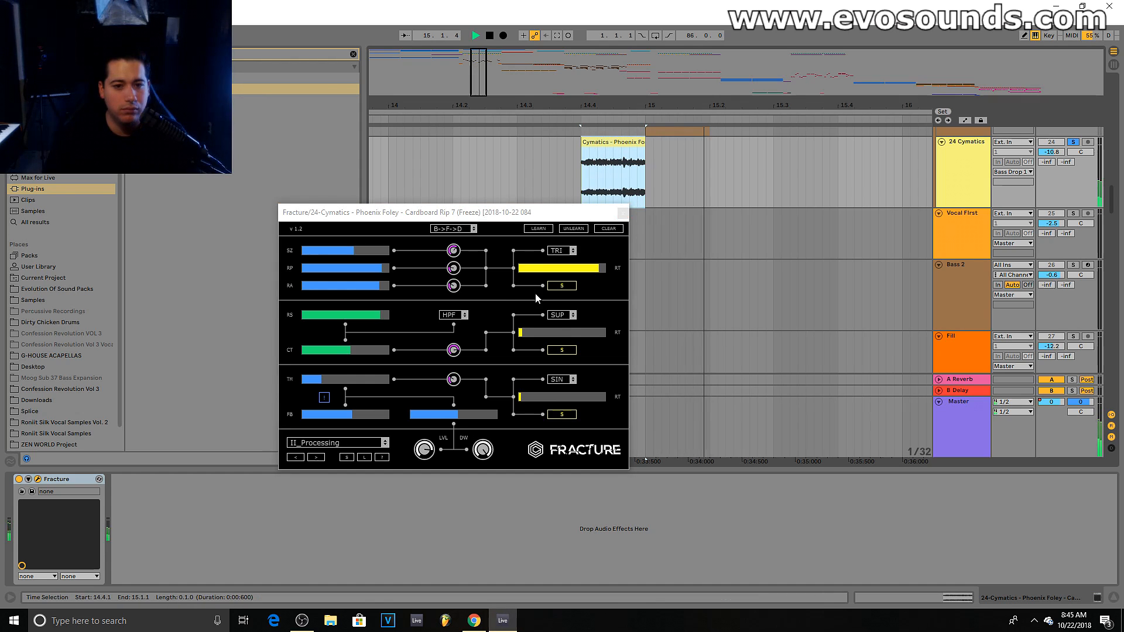
pyautogui.press('space')
# Step: Audition the II_QuarantineNectar preset, switch Fracture to II_RevertingTransformation and play the foley clip through it
pyautogui.click(318, 458)
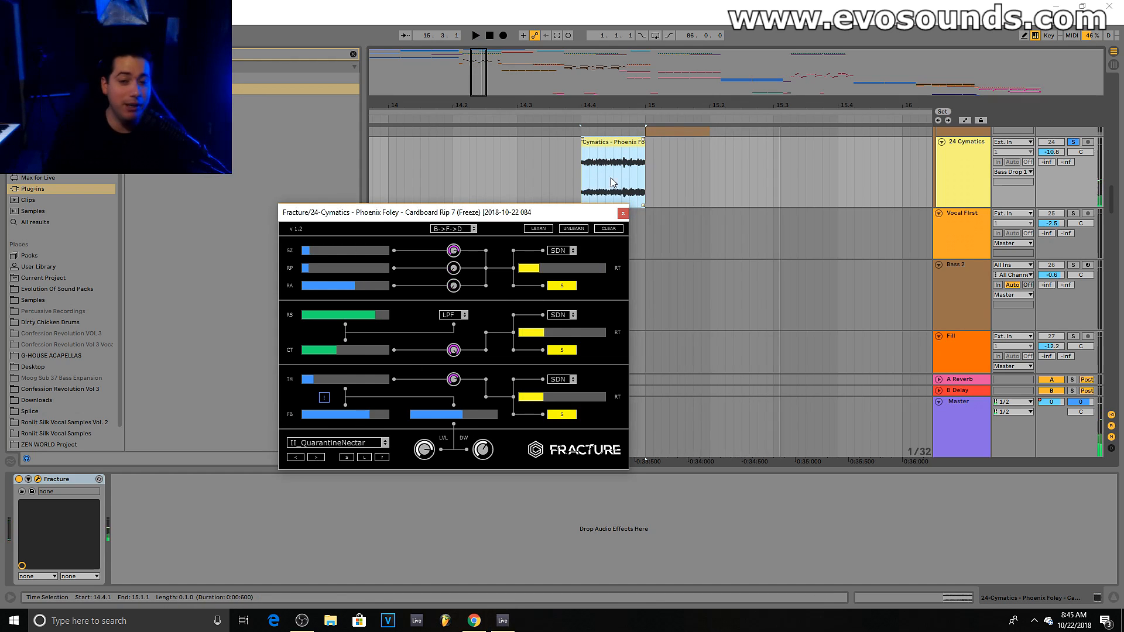
pyautogui.click(603, 152)
pyautogui.press('space')
pyautogui.press('space')
pyautogui.click(317, 458)
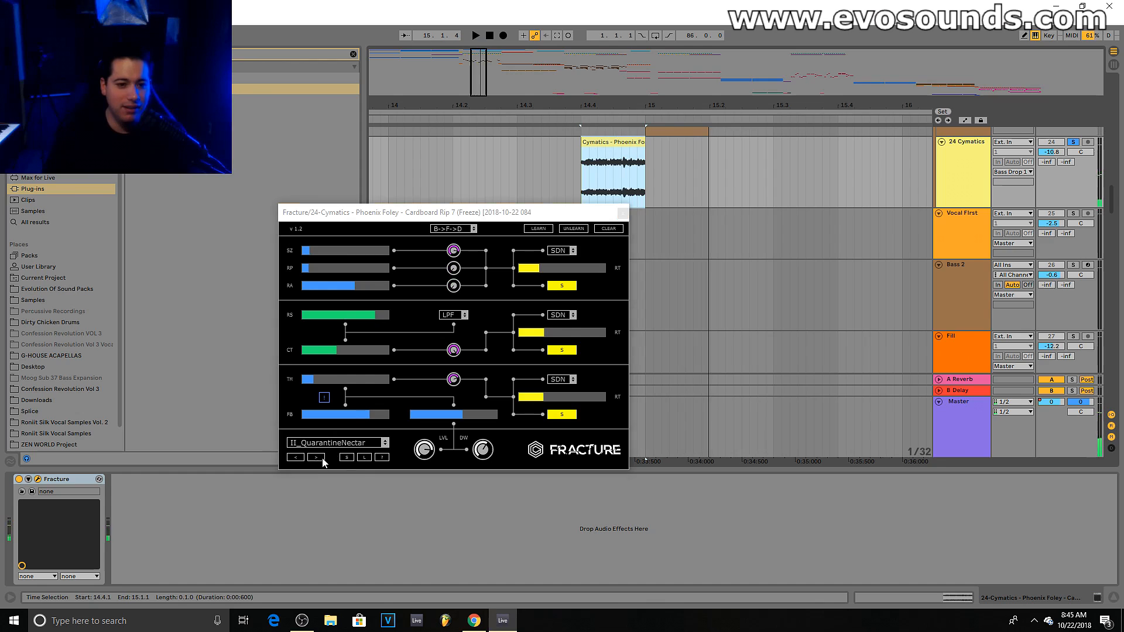
pyautogui.click(601, 154)
pyautogui.press('space')
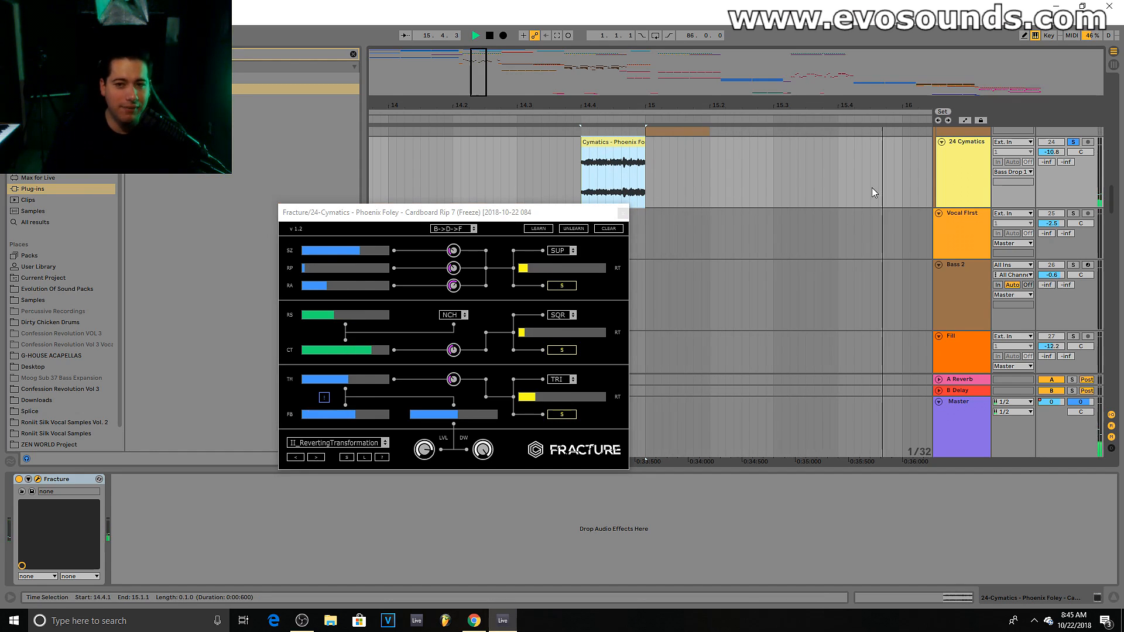
# Step: Insert an audio track below the foley track, take its input from 24-Cymatics post mixer, and arm it for recording
pyautogui.click(973, 173)
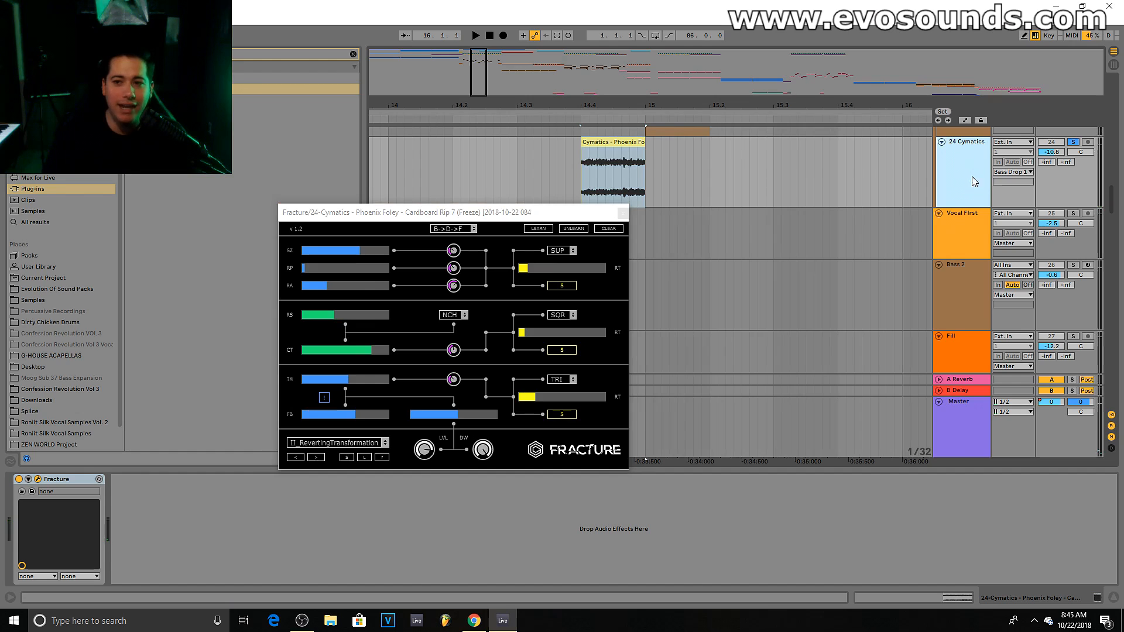
pyautogui.hotkey('ctrl', 't')
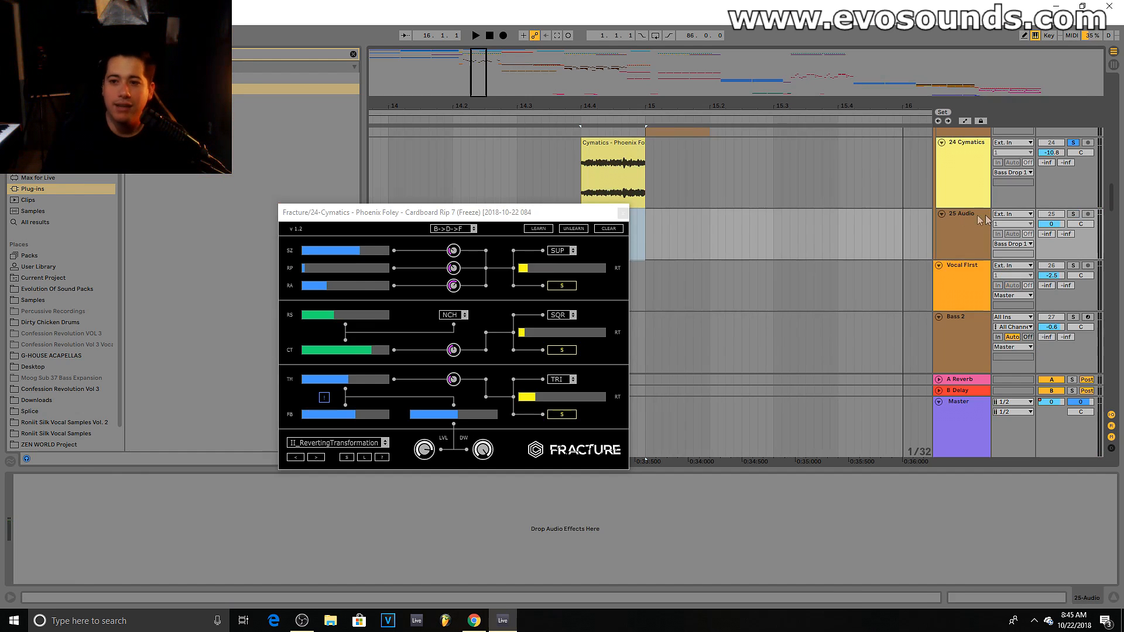
pyautogui.click(1011, 214)
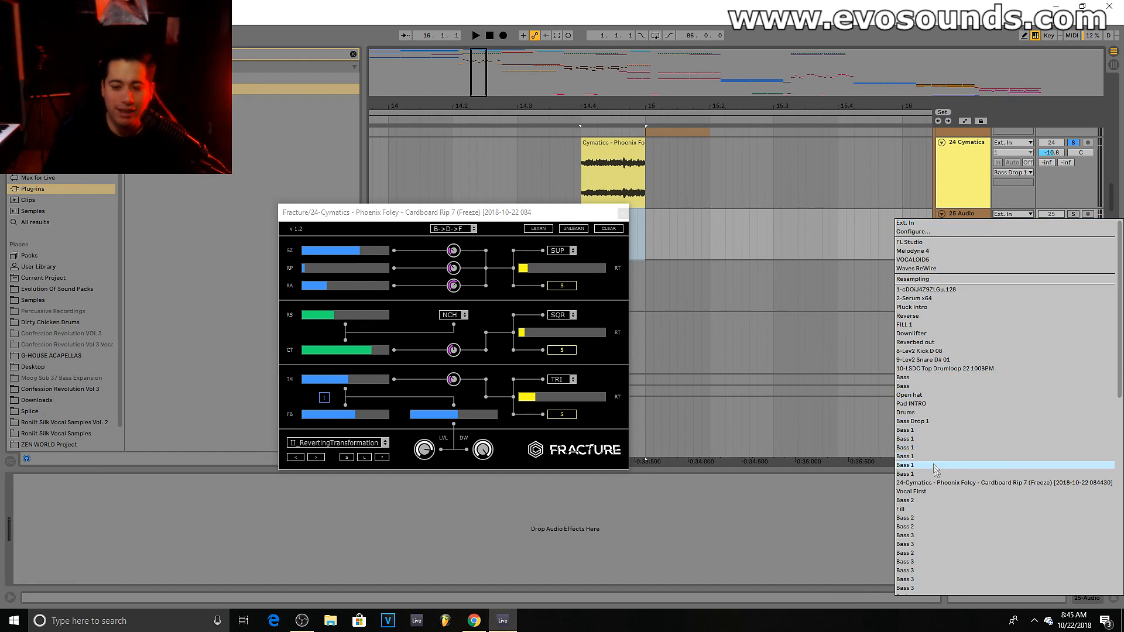
pyautogui.click(942, 482)
pyautogui.moveTo(619, 206); pyautogui.dragTo(521, 319)
pyautogui.click(582, 230)
# Step: Record the Fracture-processed foley onto the new audio track from 14.4 to past bar 16
pyautogui.click(642, 164)
pyautogui.press('space')
pyautogui.click(502, 37)
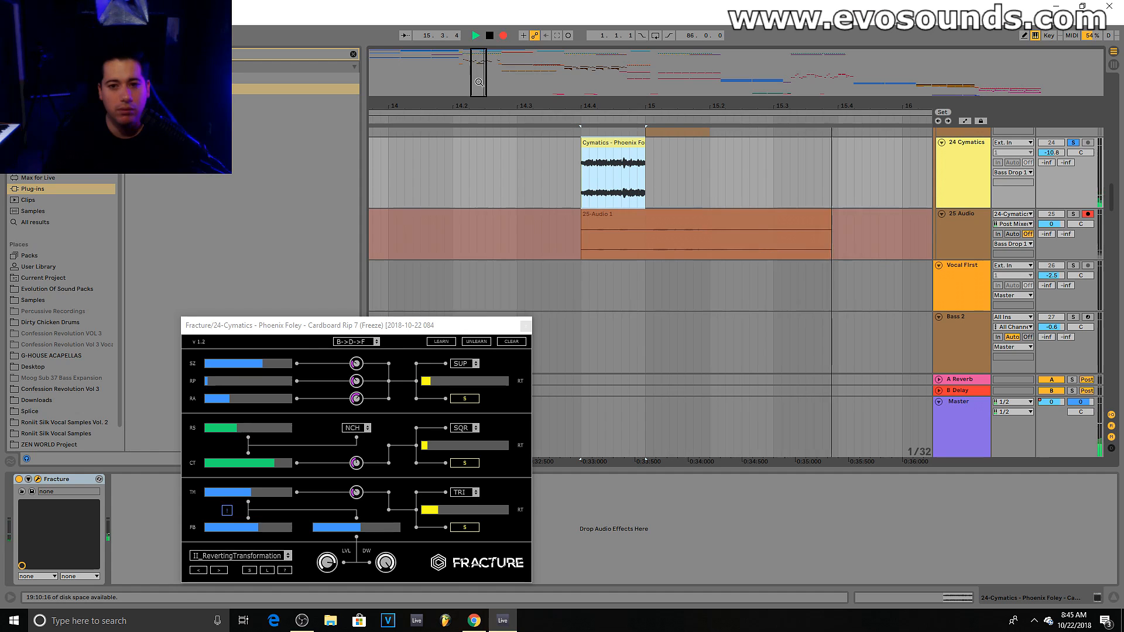
pyautogui.press('space')
pyautogui.click(689, 215)
pyautogui.click(590, 132)
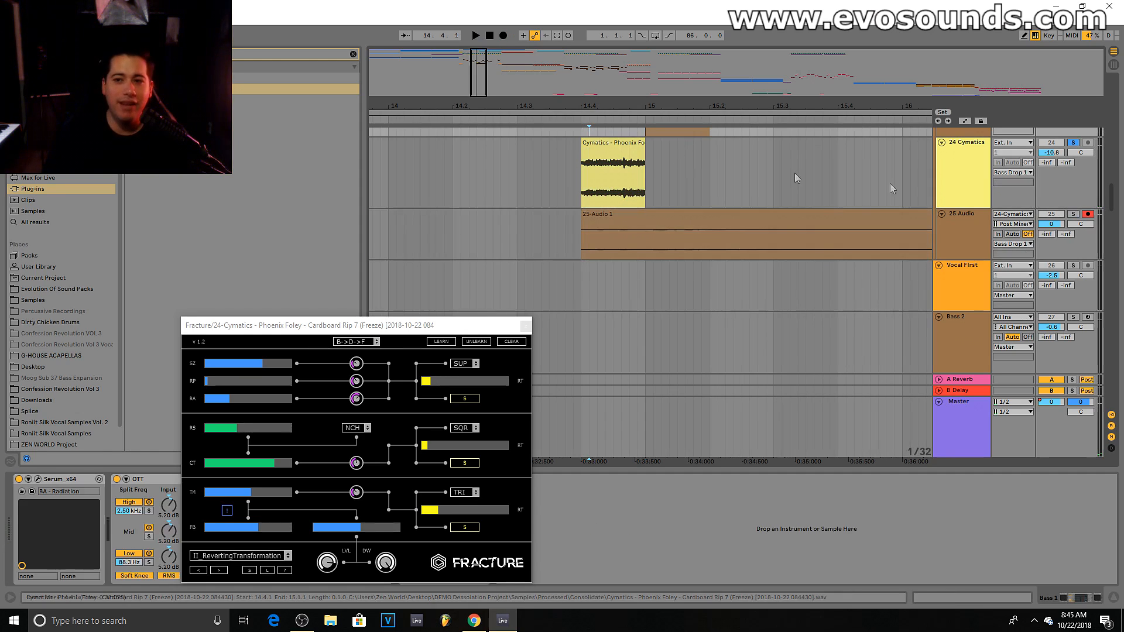
# Step: Mute the source foley track, disarm and solo the recorded track, and play the new recording
pyautogui.click(968, 160)
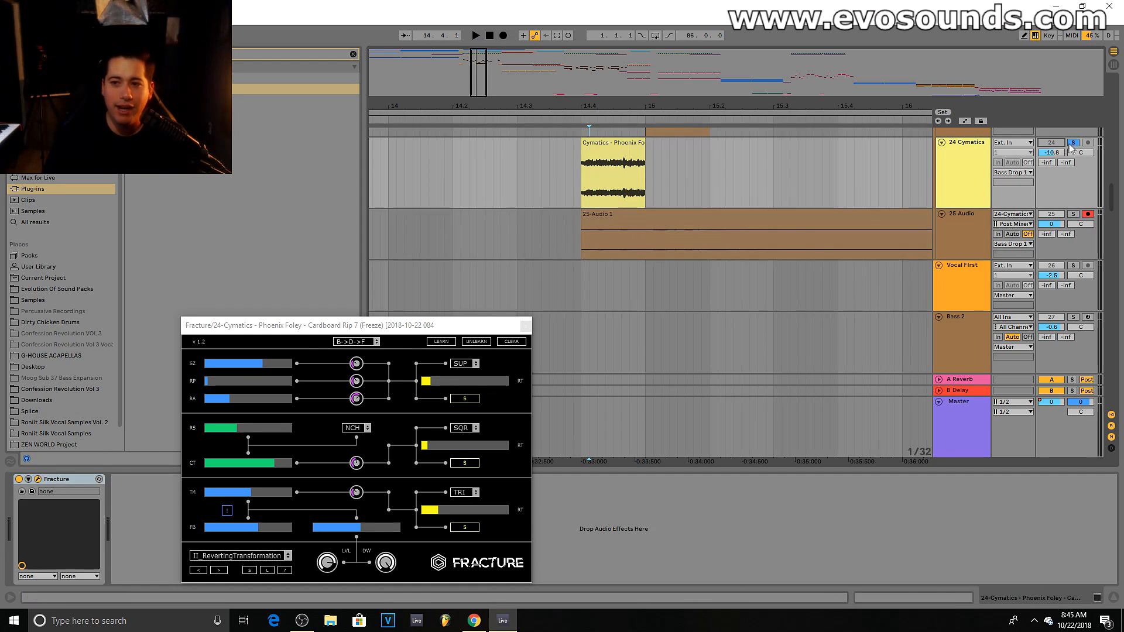
pyautogui.click(1040, 218)
pyautogui.click(1073, 215)
pyautogui.press('space')
pyautogui.click(637, 217)
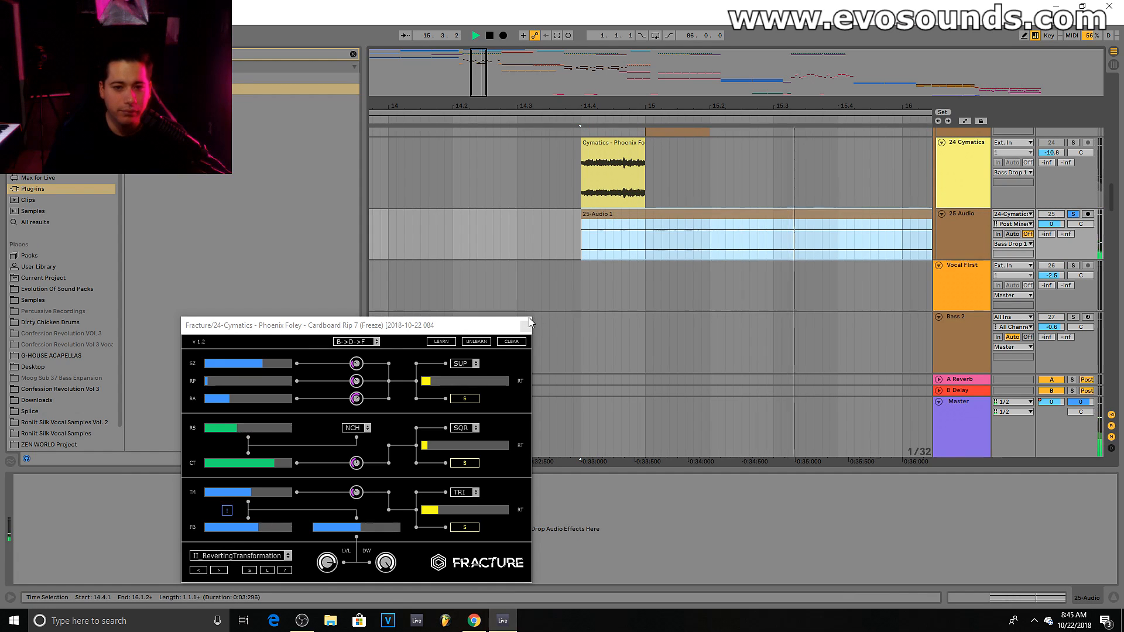
pyautogui.press('space')
# Step: Open and play the recorded clip, cut off its first beat, and fit it between 14.4 and bar 15
pyautogui.doubleClick(609, 224)
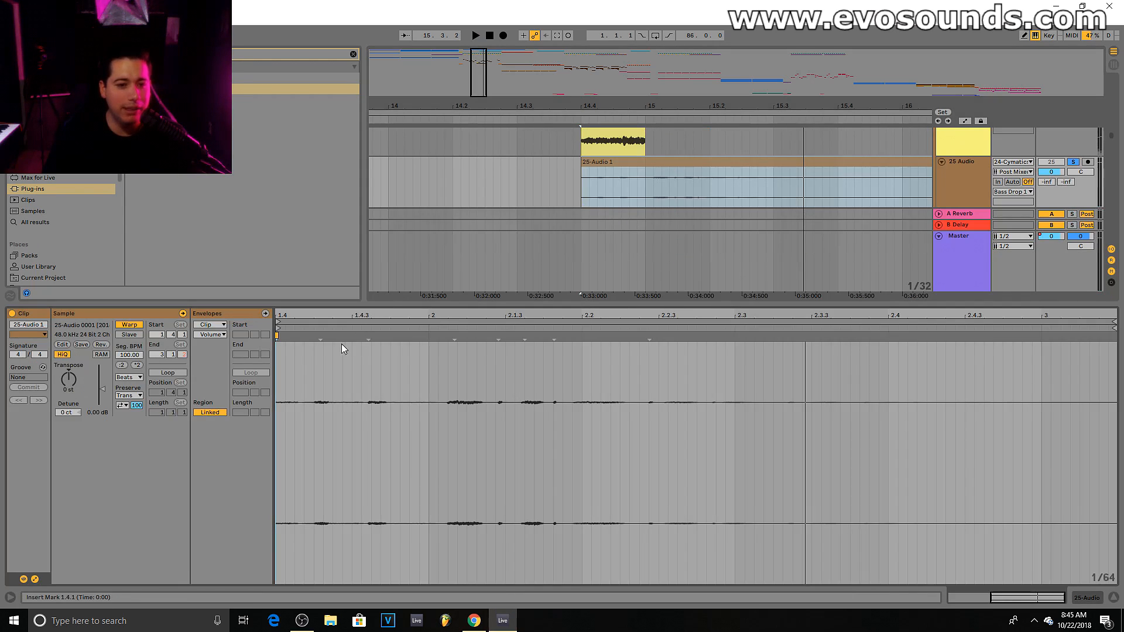
pyautogui.click(678, 164)
pyautogui.press('space')
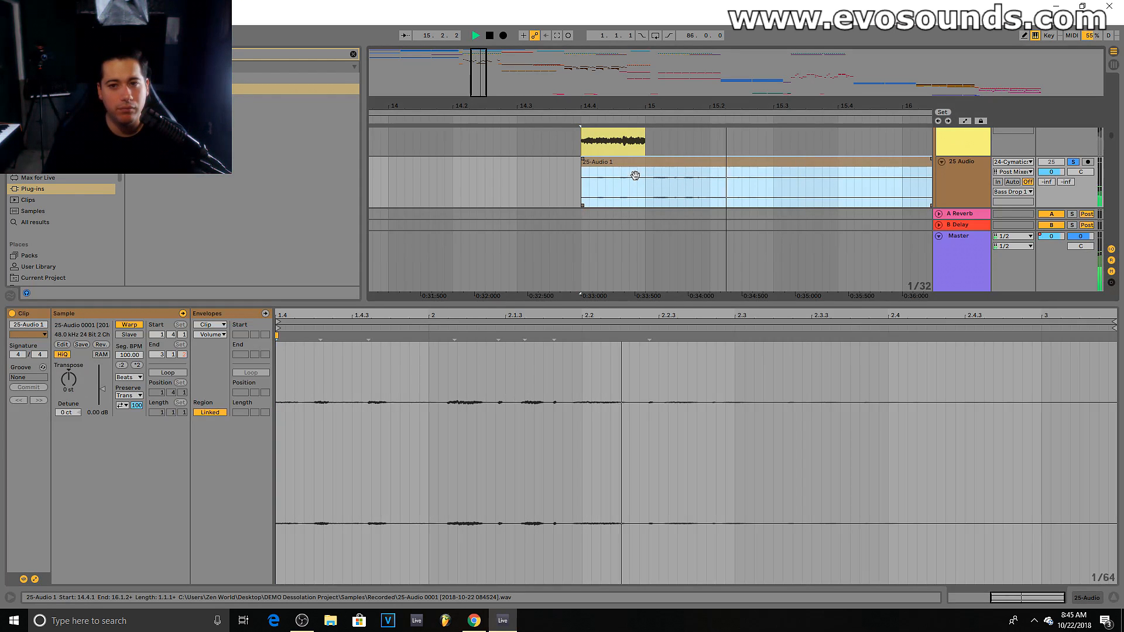
pyautogui.press('space')
pyautogui.moveTo(583, 176); pyautogui.dragTo(619, 181)
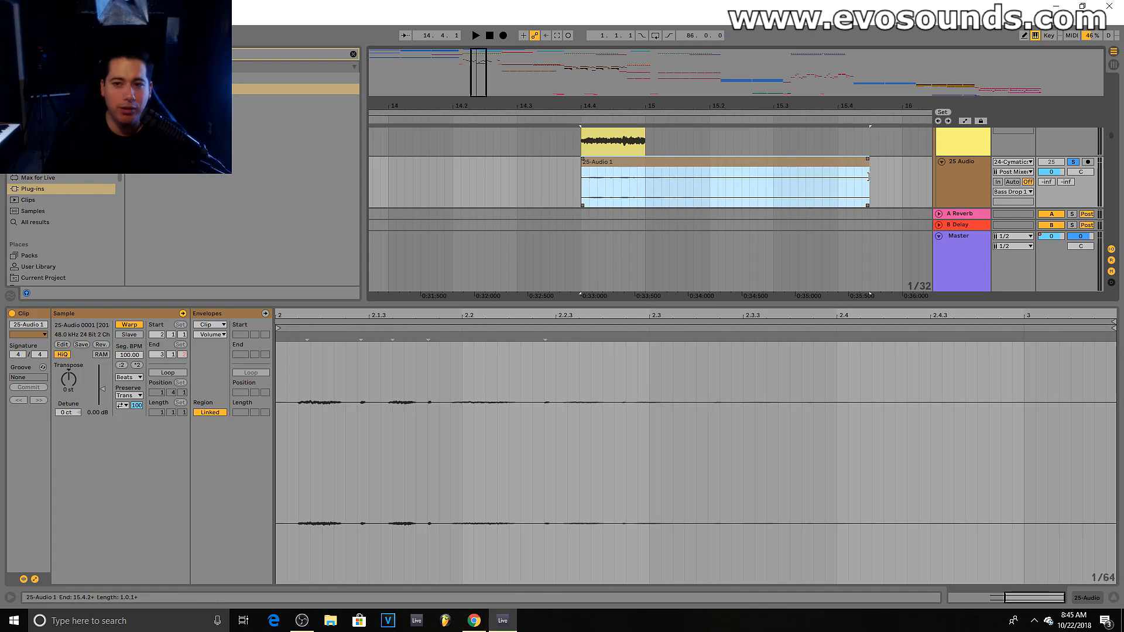
pyautogui.moveTo(866, 177); pyautogui.dragTo(645, 188)
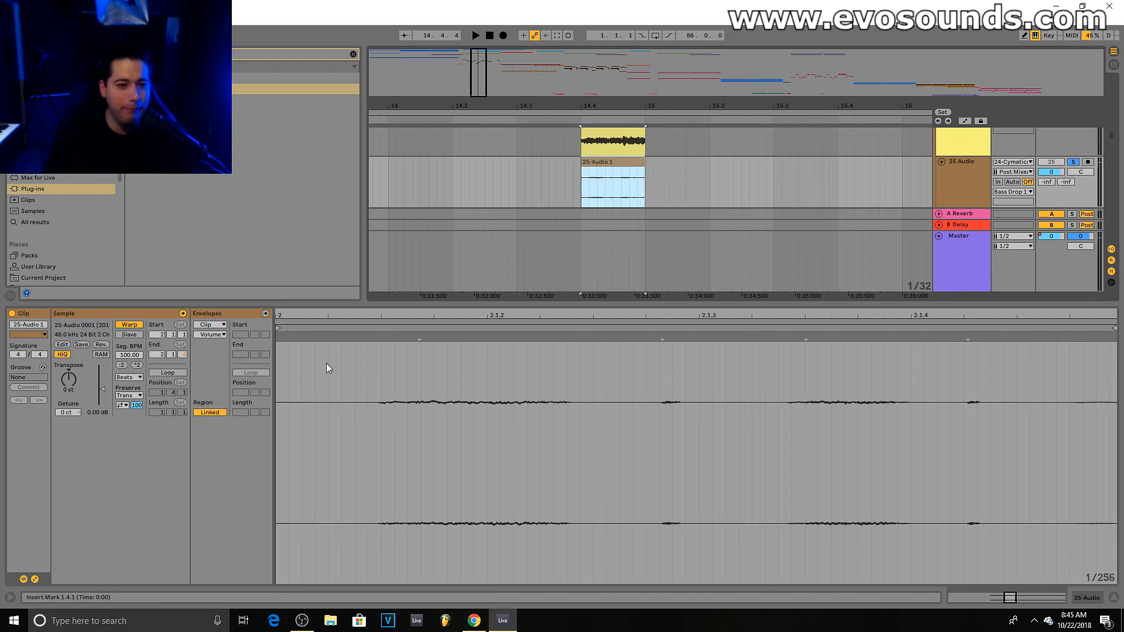
# Step: Warp the recorded clip so its sound bursts start on 2.1.1, 2.1.2, 2.1.3 and 2.1.4
pyautogui.click(381, 375)
pyautogui.moveTo(380, 337); pyautogui.dragTo(291, 345)
pyautogui.press('space')
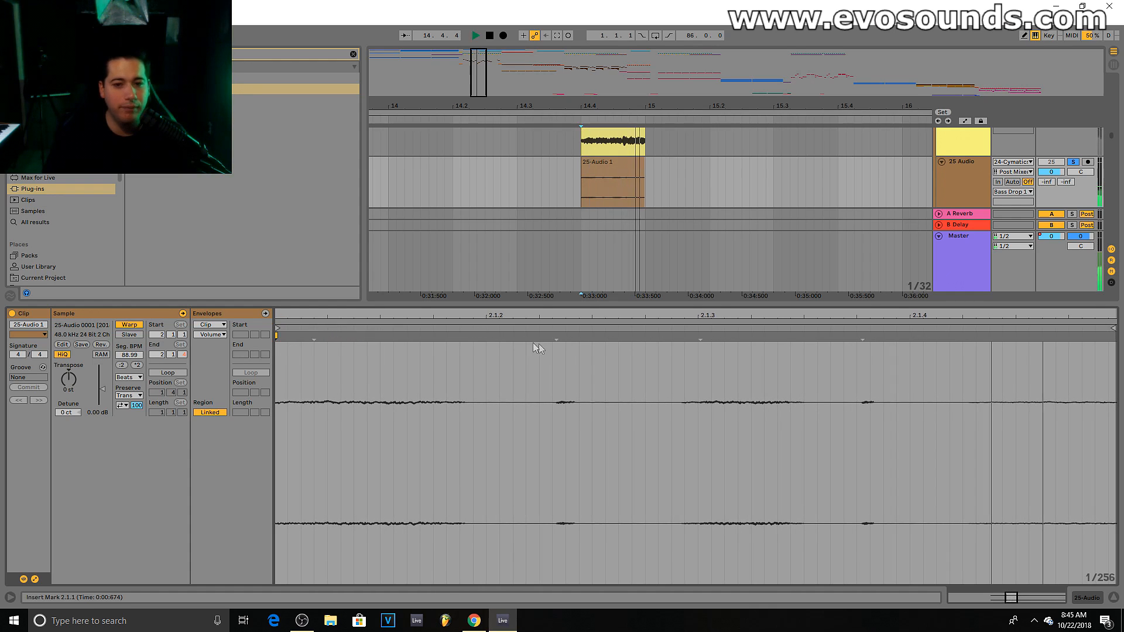
pyautogui.moveTo(542, 341); pyautogui.dragTo(489, 347)
pyautogui.moveTo(628, 338); pyautogui.dragTo(697, 339)
pyautogui.moveTo(856, 343); pyautogui.dragTo(910, 338)
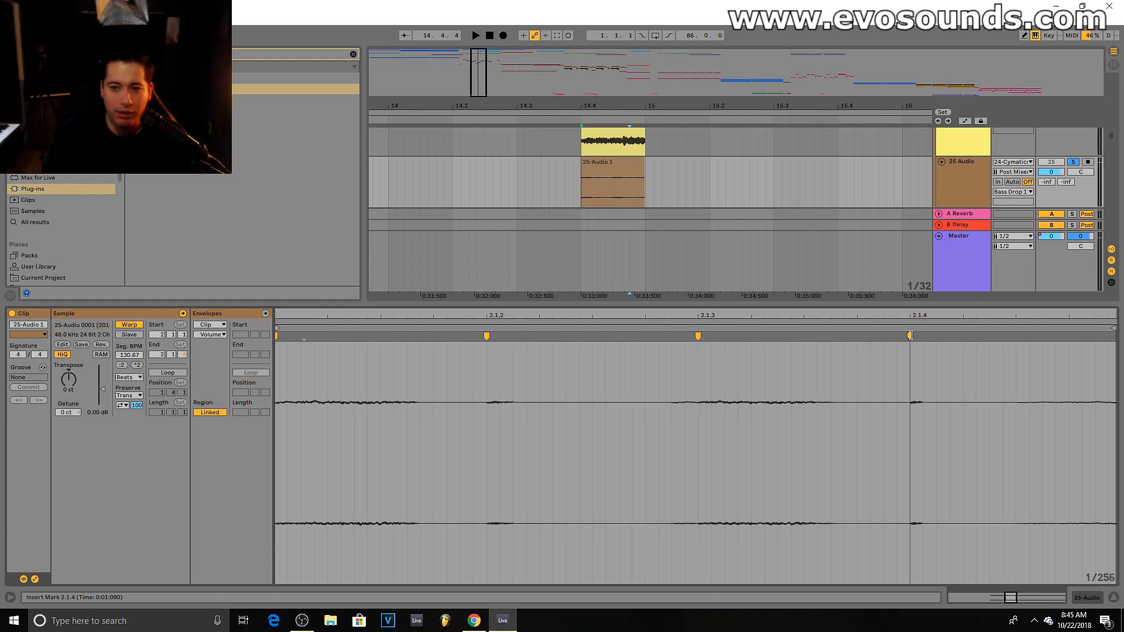
# Step: Raise the recorded clip's gain to 15.9 dB, play it and take its track out of solo
pyautogui.moveTo(102, 390); pyautogui.dragTo(102, 373)
pyautogui.press('space')
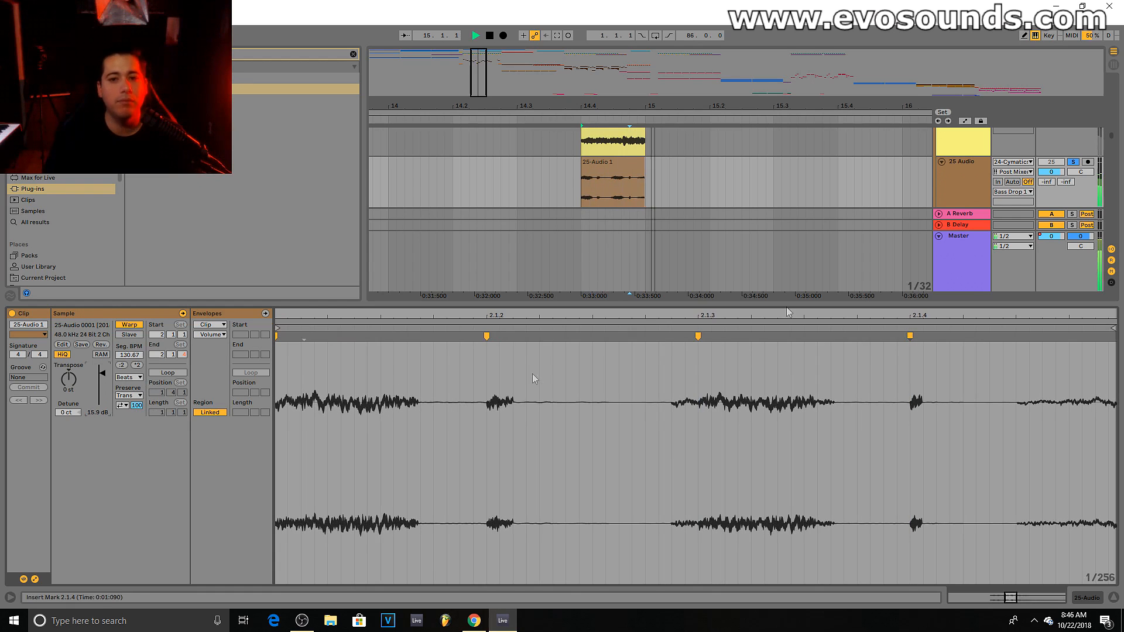
pyautogui.click(1069, 164)
# Step: Play the recorded fill with the bass from 14.2 and hide the clip view to show more tracks
pyautogui.press('space')
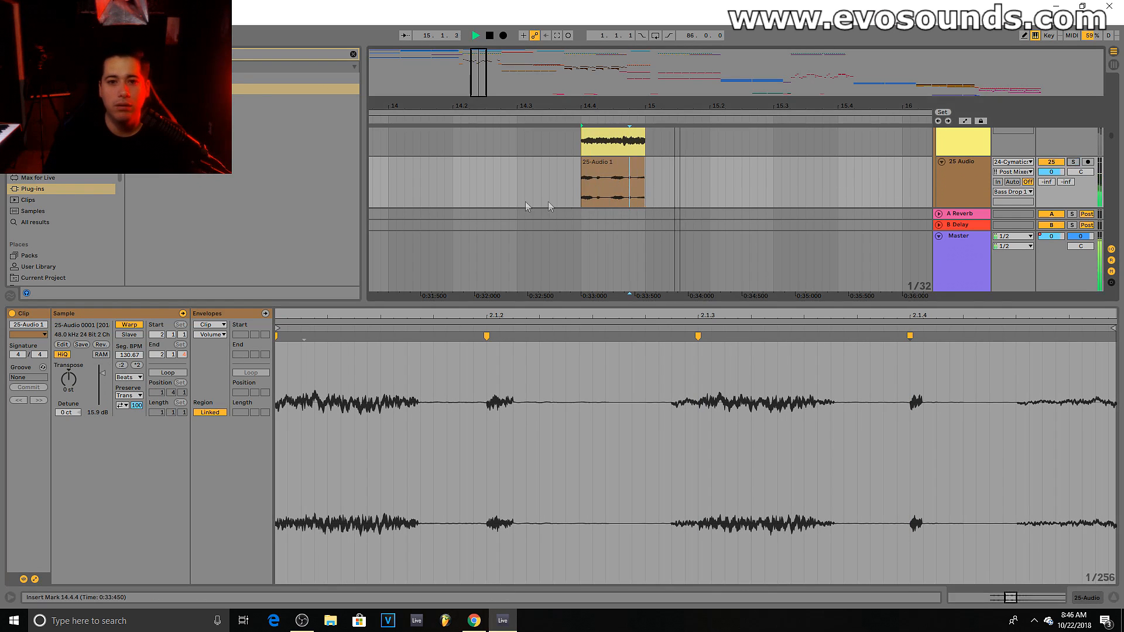
pyautogui.click(452, 198)
pyautogui.press('space')
pyautogui.press('space')
pyautogui.moveTo(643, 305); pyautogui.dragTo(644, 469)
pyautogui.scroll(1, 761, 281)
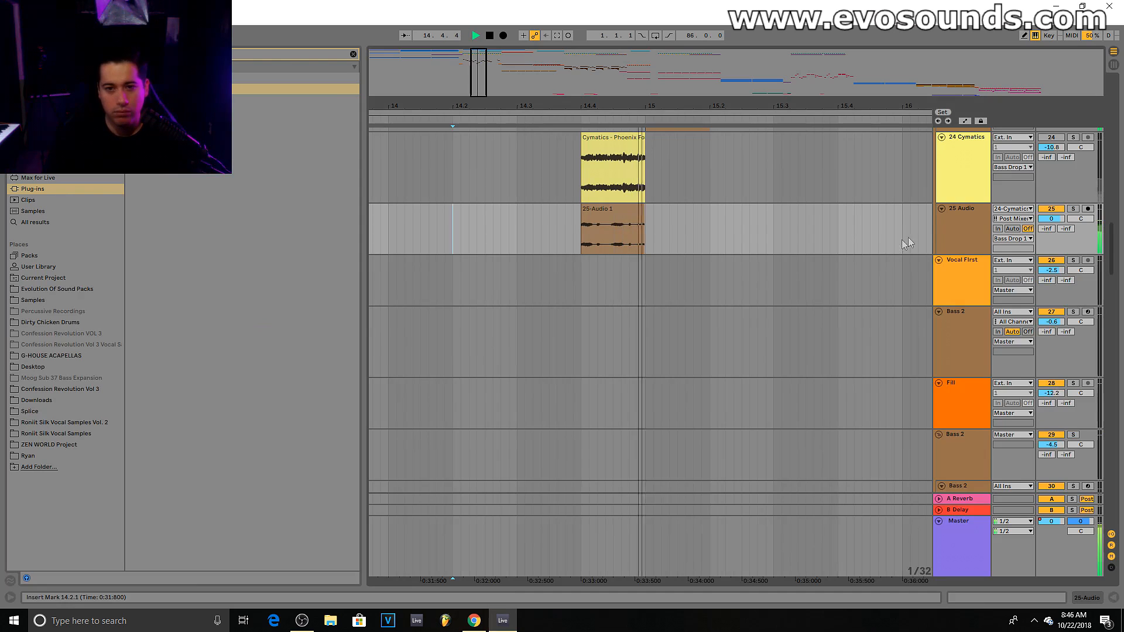
# Step: Transpose the recorded clip on the 25 Audio track down 12 semitones and play it
pyautogui.click(635, 209)
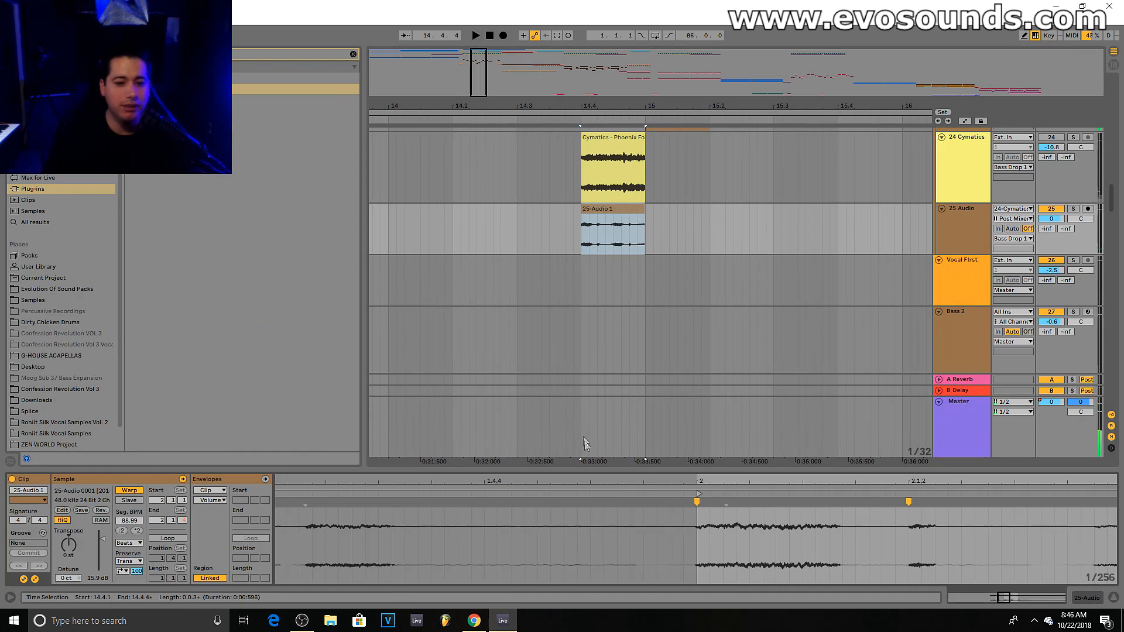
pyautogui.moveTo(680, 482); pyautogui.dragTo(657, 470)
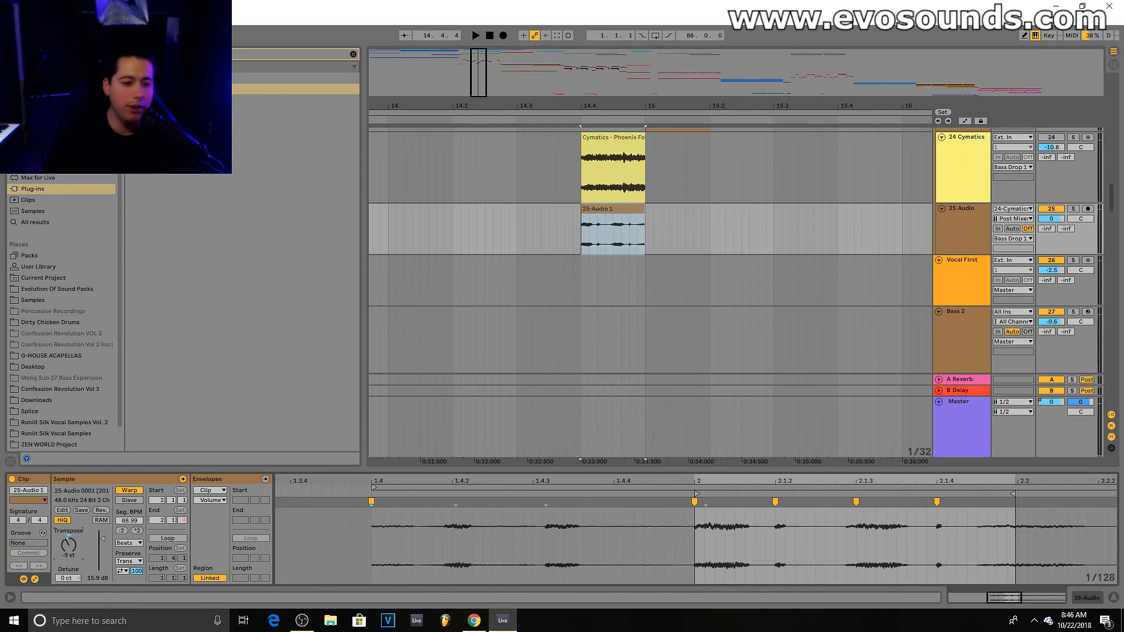
pyautogui.press('space')
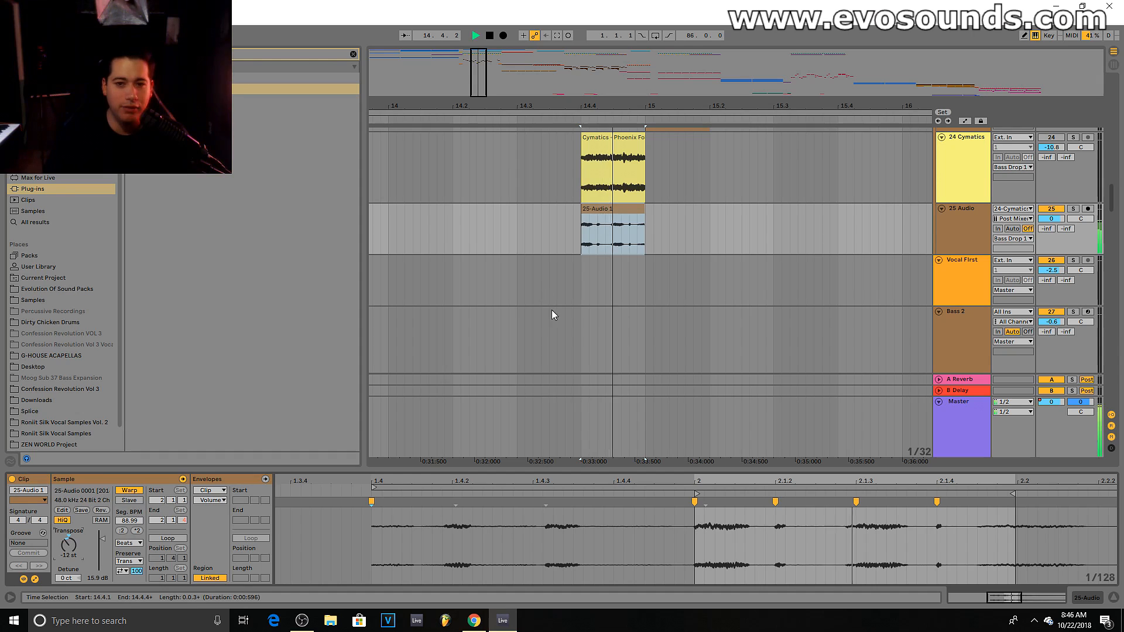
pyautogui.press('space')
pyautogui.press('space')
pyautogui.press('space')
pyautogui.press('space')
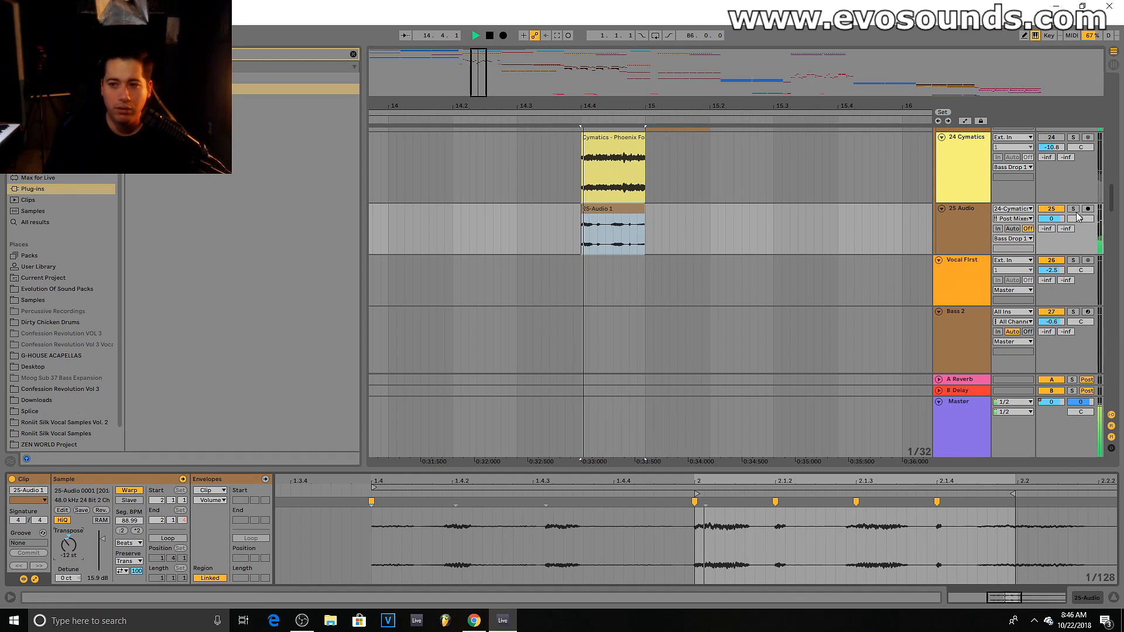
# Step: Solo the 25 Audio track and play the transposed fill
pyautogui.click(1073, 209)
pyautogui.press('space')
pyautogui.press('space')
pyautogui.press('space')
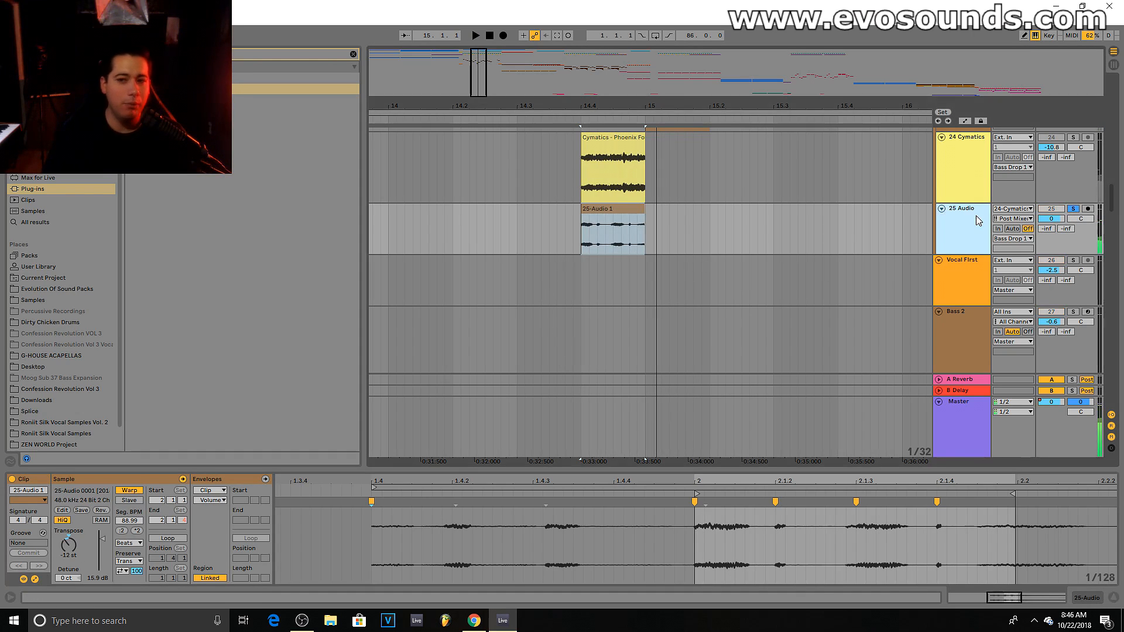
# Step: Try a Chorus effect on the 25 Audio track with a modulation amount of 2.15 ms
pyautogui.click(975, 216)
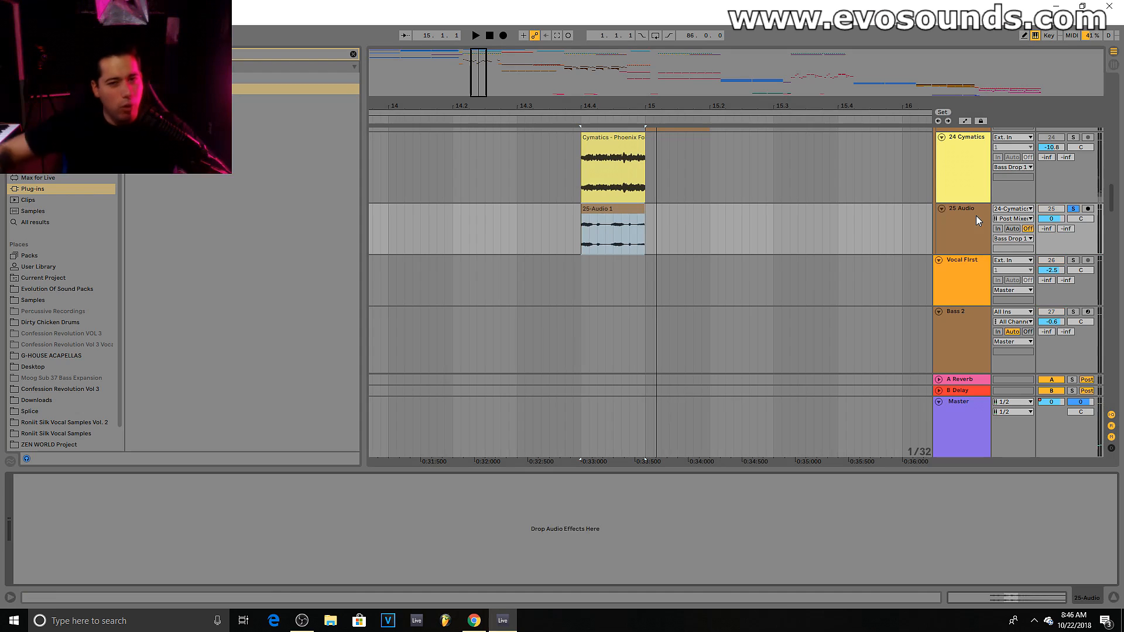
pyautogui.click(975, 216)
pyautogui.click(211, 55)
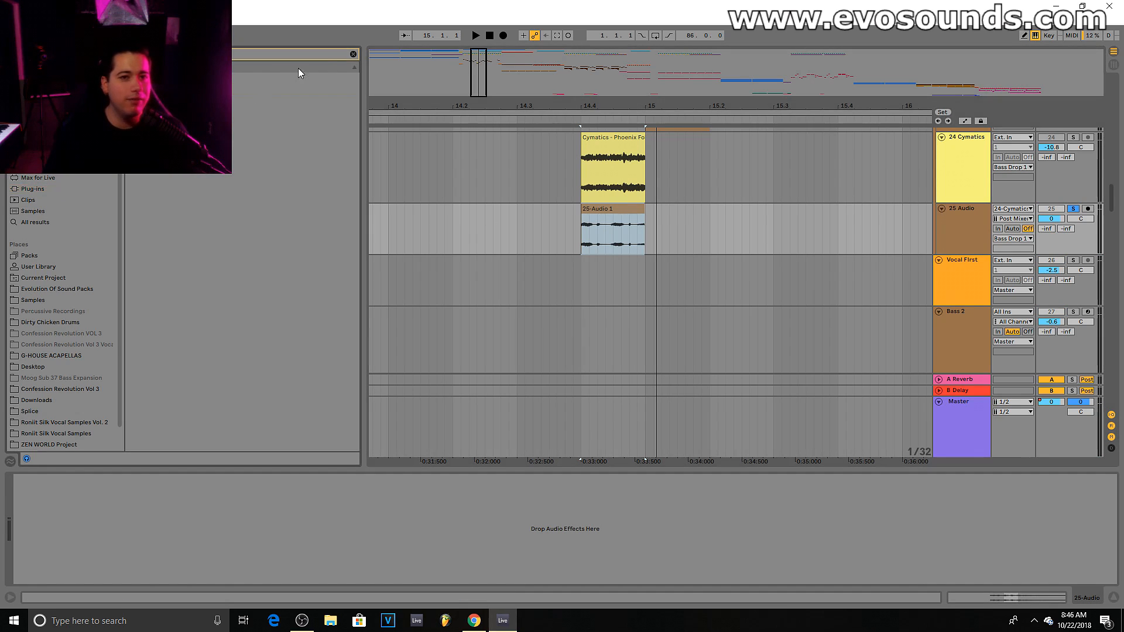
pyautogui.click(353, 55)
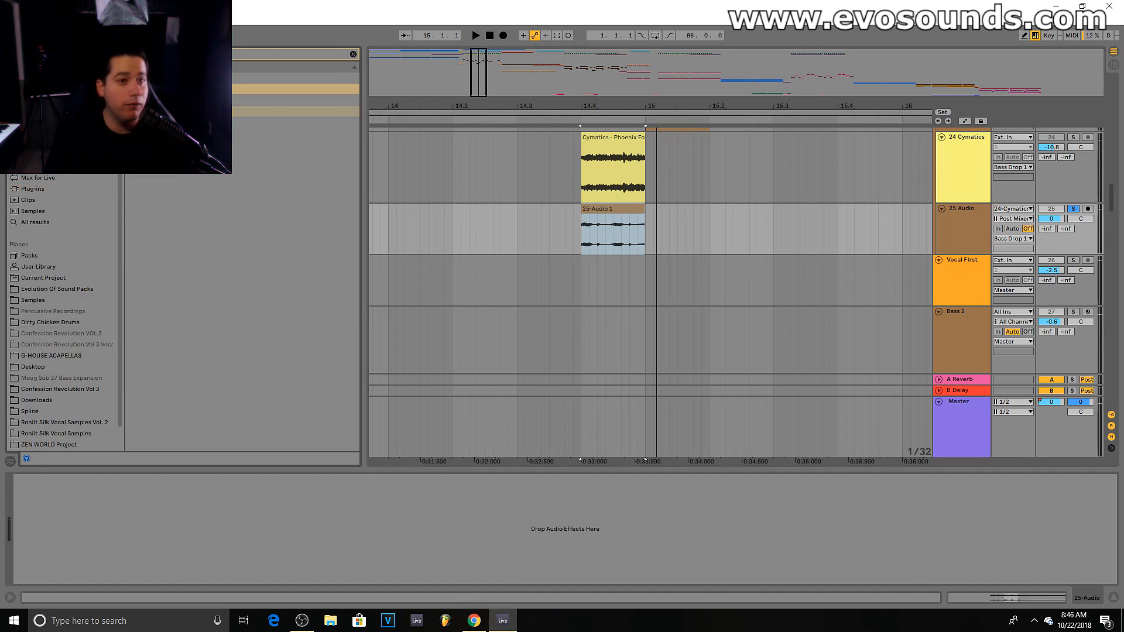
pyautogui.moveTo(170, 89); pyautogui.dragTo(923, 226)
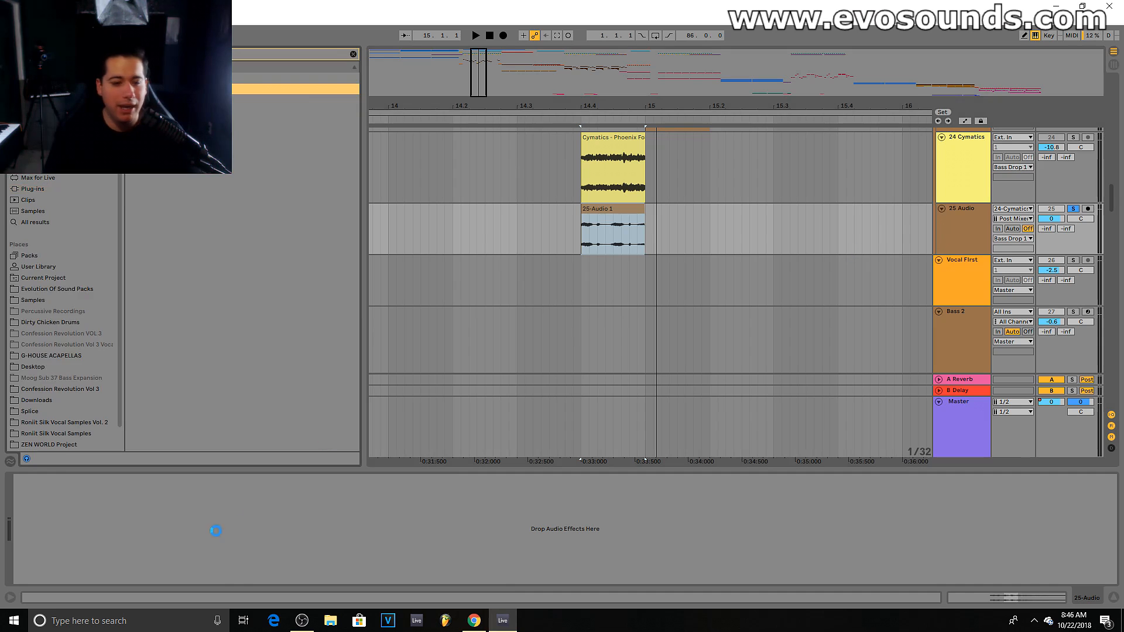
pyautogui.moveTo(216, 546); pyautogui.dragTo(215, 546)
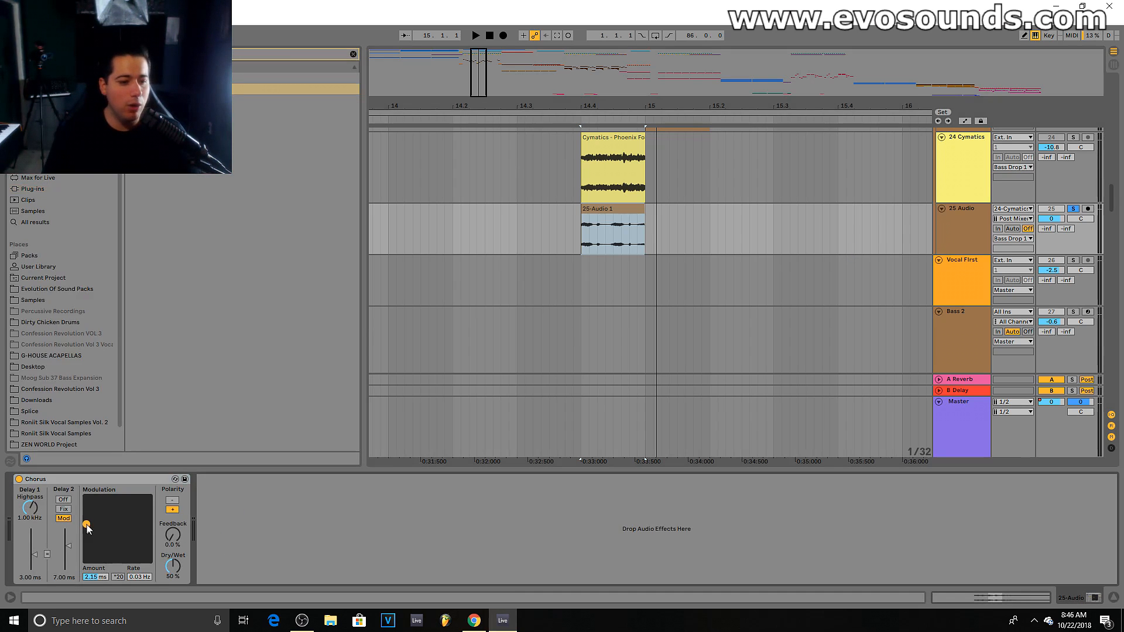
# Step: Set the Chorus dry/wet to 100%, play the fill with the other tracks and select the Chorus device
pyautogui.moveTo(171, 575); pyautogui.dragTo(172, 544)
pyautogui.press('space')
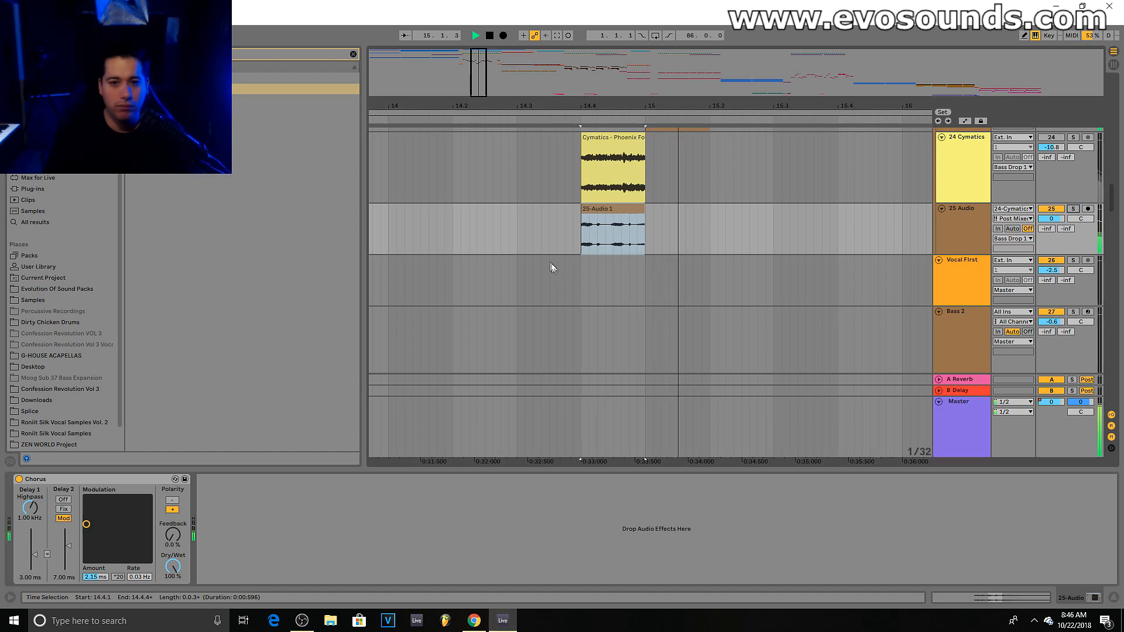
pyautogui.click(517, 232)
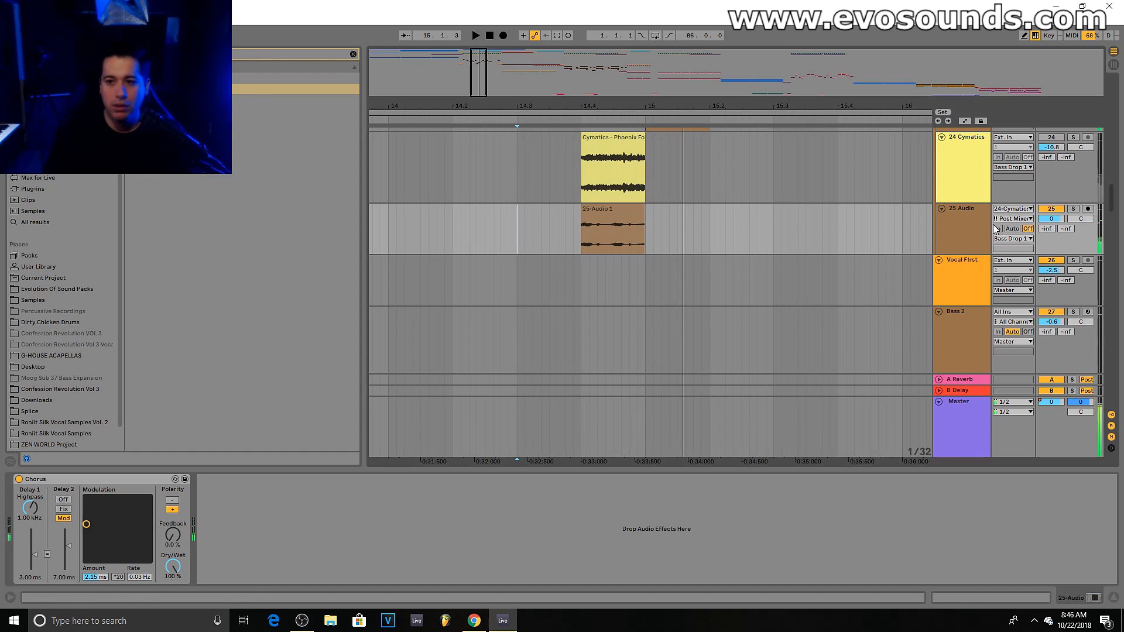
pyautogui.click(113, 480)
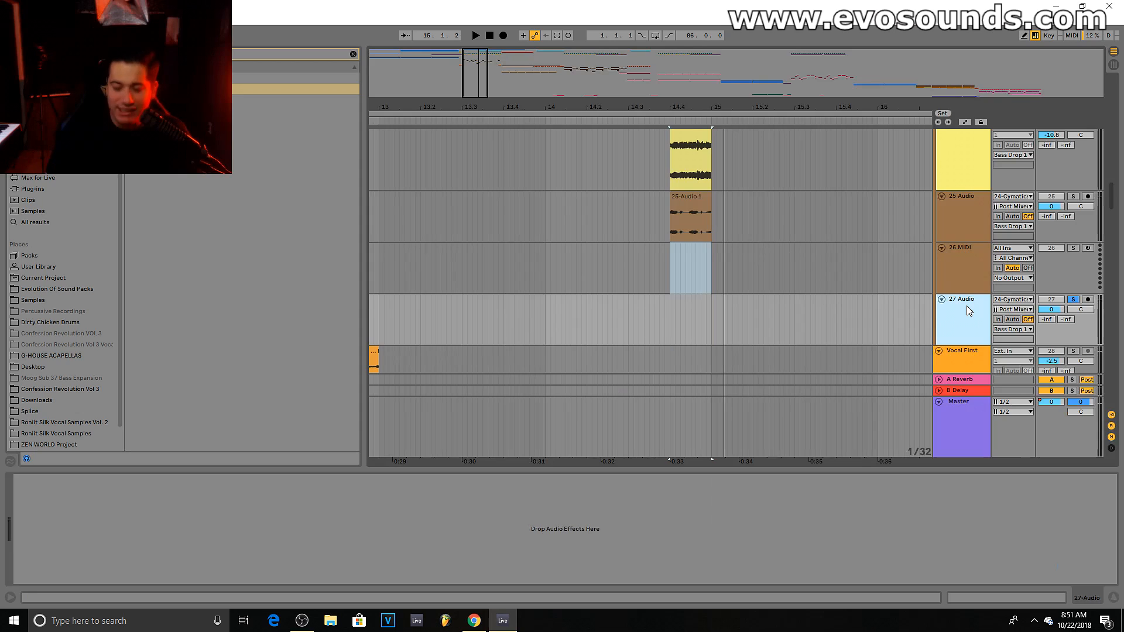
# Step: Delete the empty 27 Audio track and load a Sampler onto the 26 MIDI track
pyautogui.press('Delete')
pyautogui.click(33, 189)
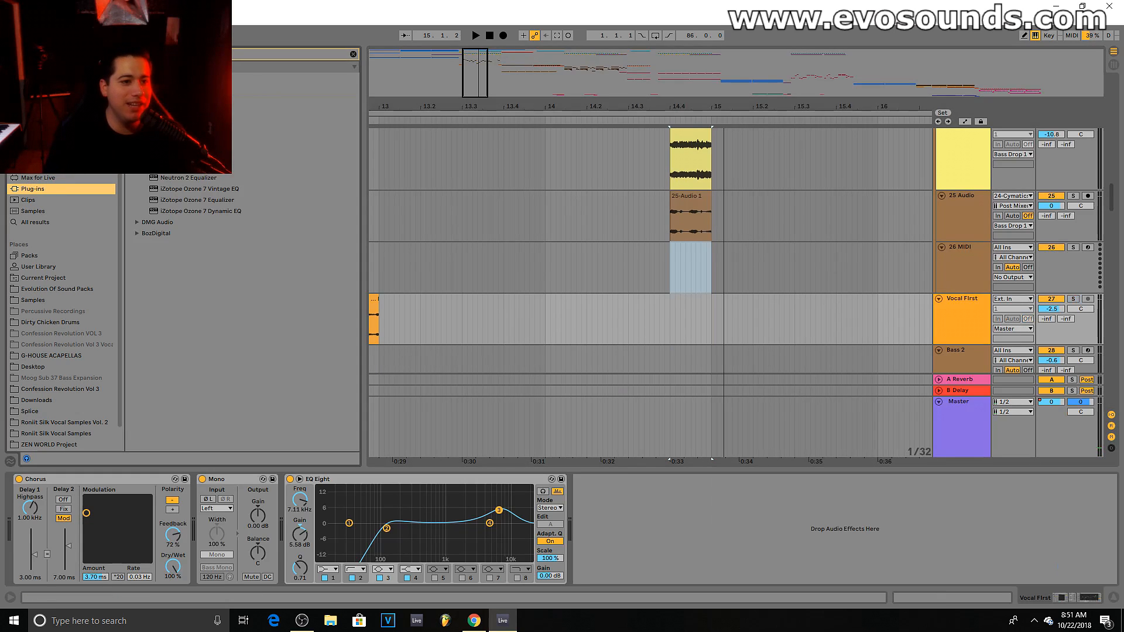
pyautogui.click(353, 54)
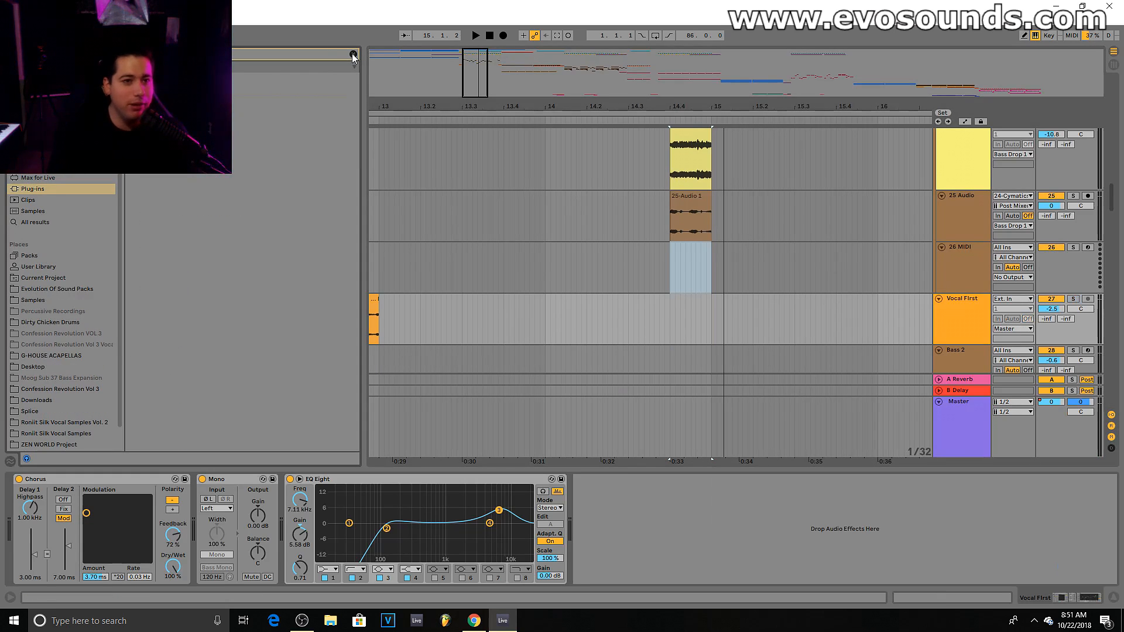
pyautogui.moveTo(966, 294); pyautogui.dragTo(970, 281)
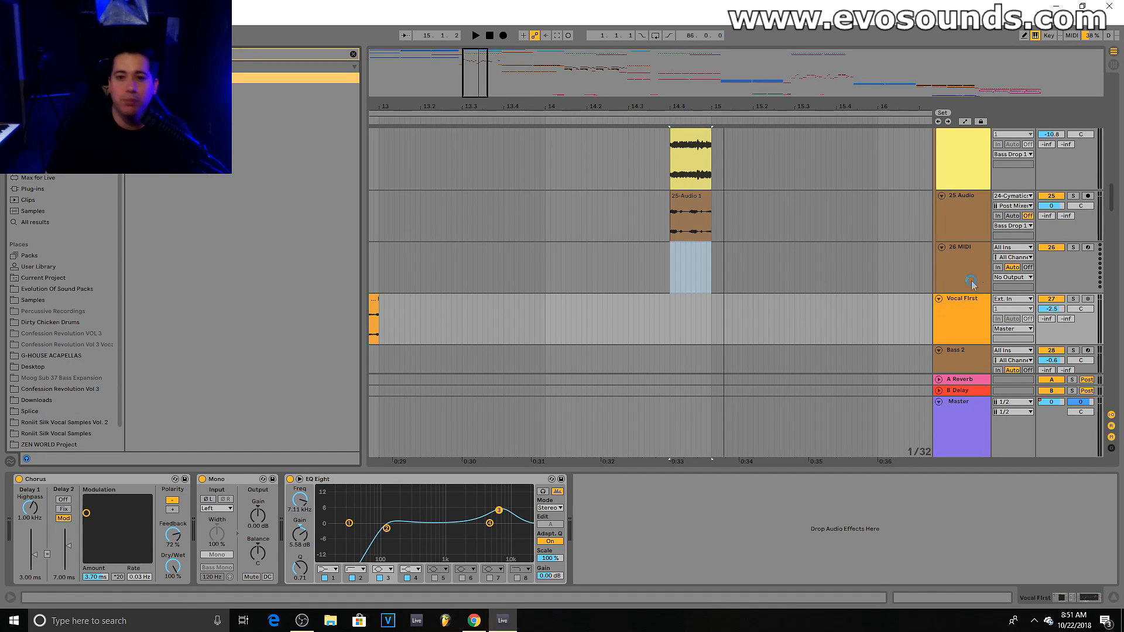
# Step: Load the recorded clip from the 25 Audio track into the Sampler and set the Sampler's volume to 6.75 dB
pyautogui.click(698, 216)
pyautogui.scroll(2, 698, 210)
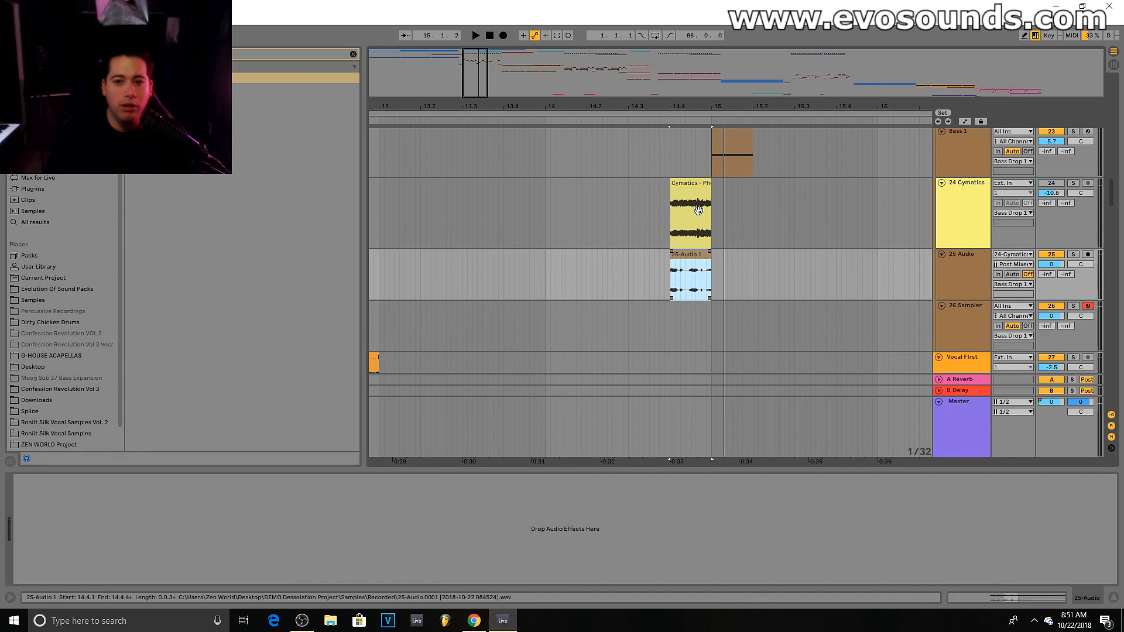
pyautogui.scroll(-1, 941, 298)
pyautogui.click(951, 306)
pyautogui.moveTo(681, 242); pyautogui.dragTo(215, 517)
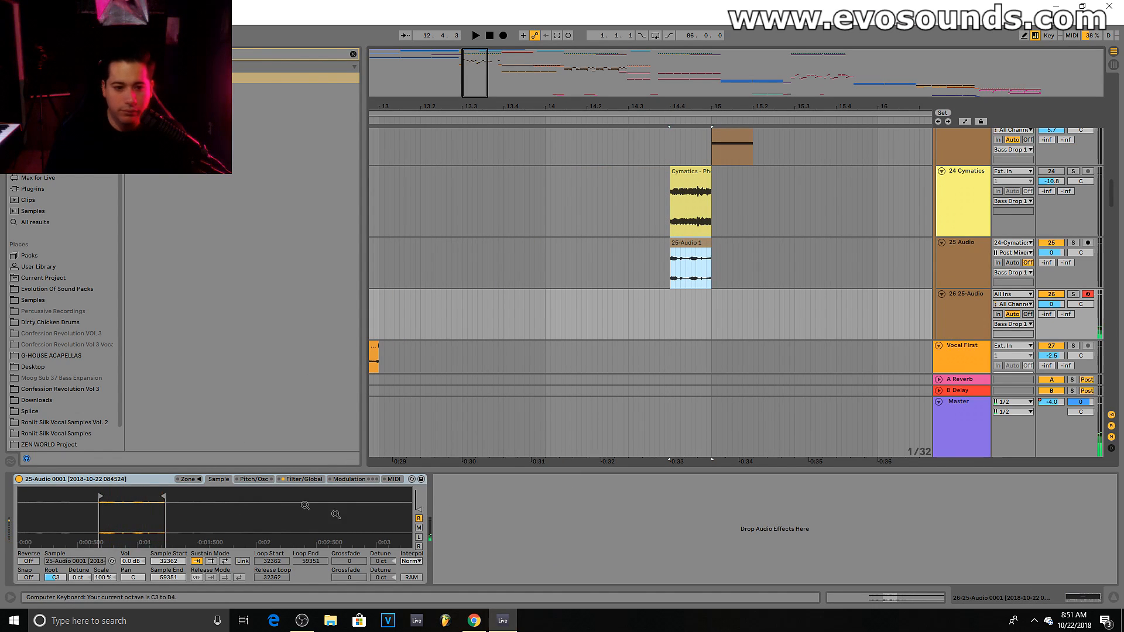
pyautogui.click(284, 482)
pyautogui.moveTo(297, 498); pyautogui.dragTo(298, 460)
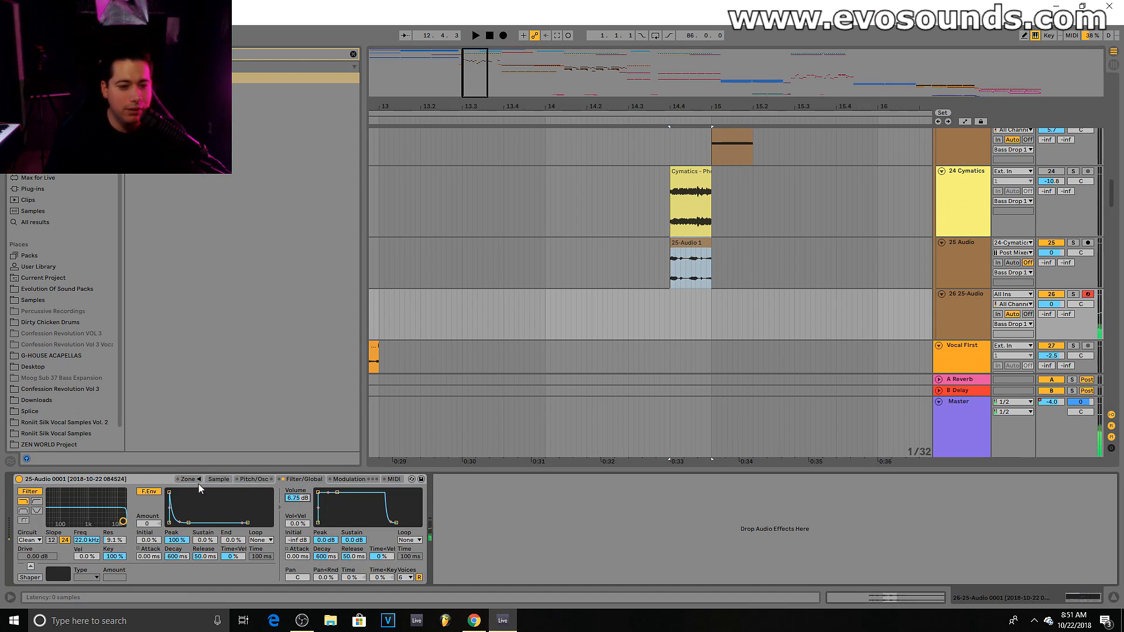
# Step: Turn on the Sampler's FM oscillator and set its type to Sw 64 with a Coarse value of 0.5
pyautogui.click(244, 480)
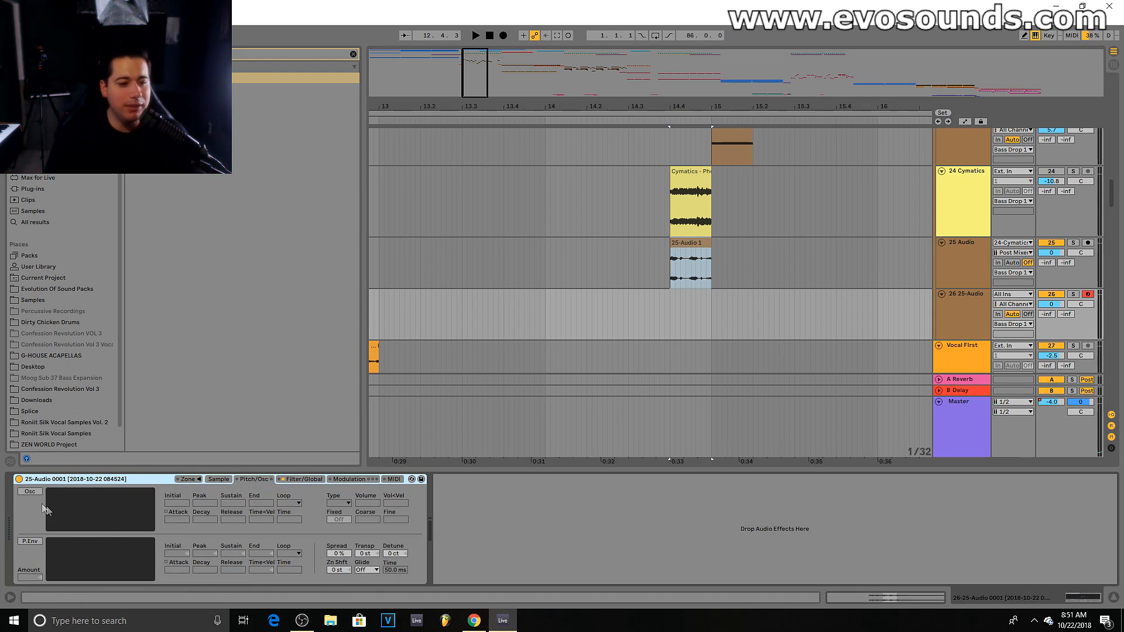
pyautogui.click(29, 492)
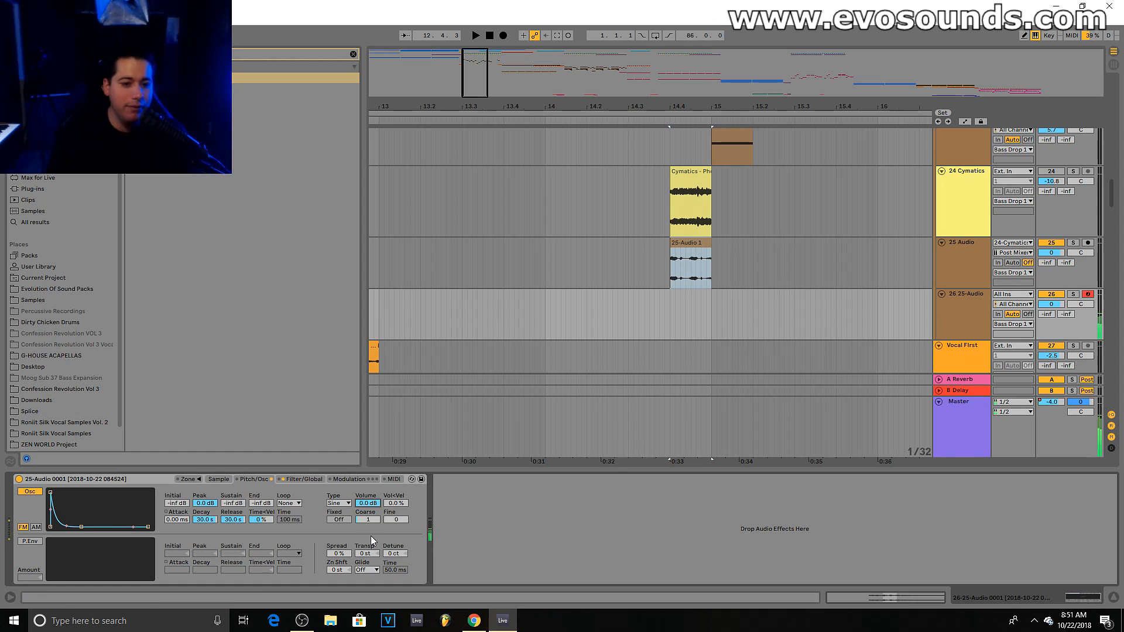
pyautogui.moveTo(363, 525); pyautogui.dragTo(363, 510)
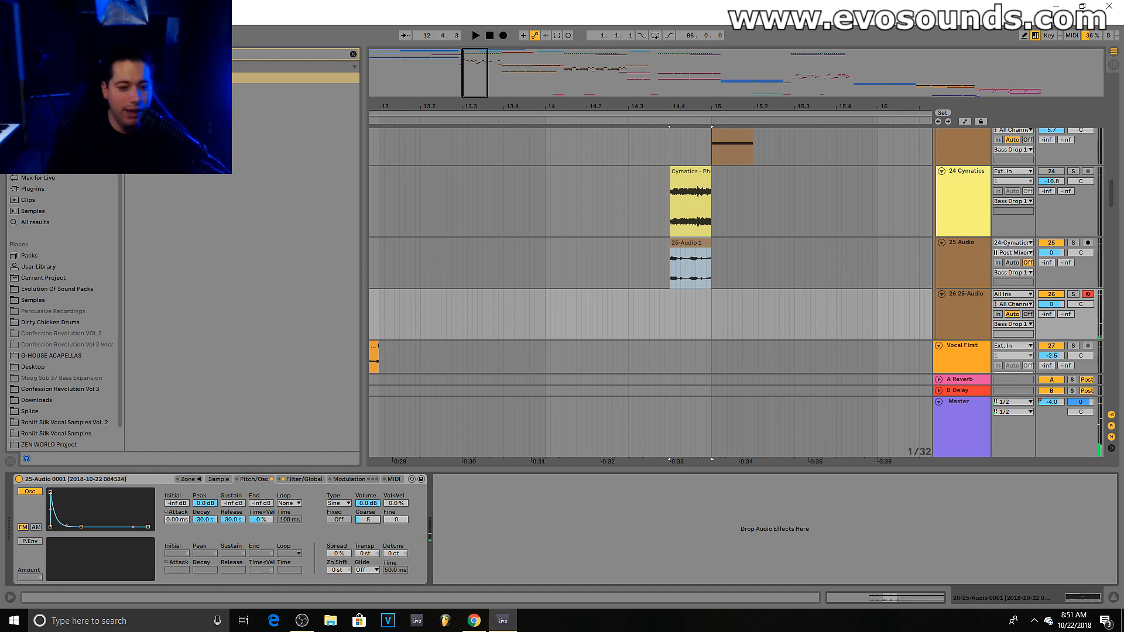
pyautogui.click(340, 504)
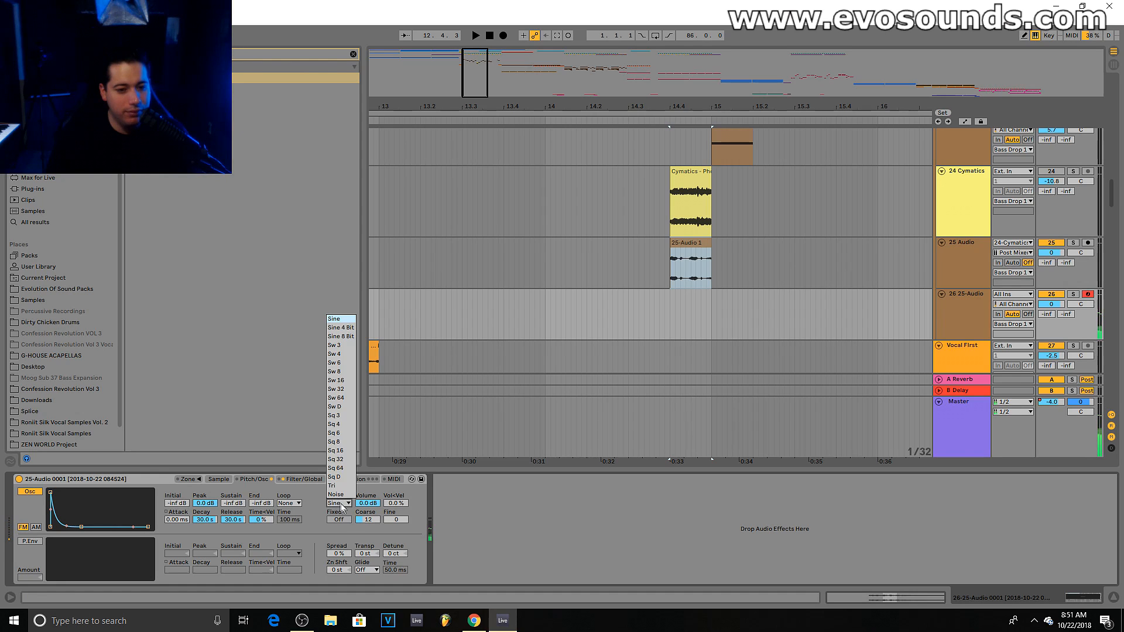
pyautogui.click(337, 398)
pyautogui.moveTo(360, 525); pyautogui.dragTo(360, 562)
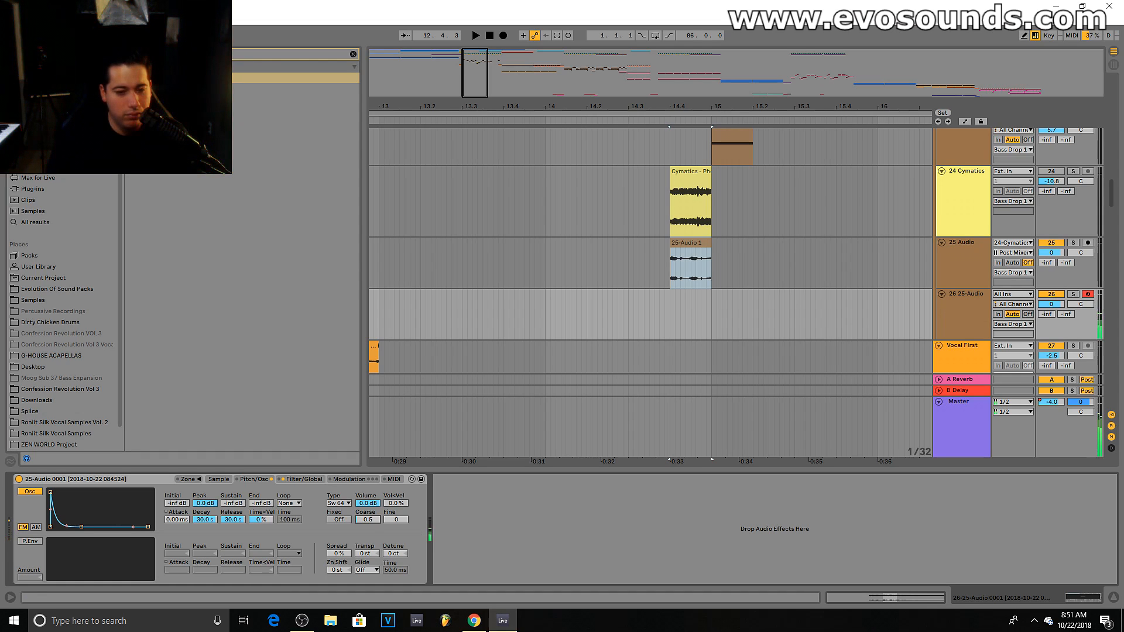
# Step: Create a MIDI clip from 14.4 to 15 on the Sampler track, fill it with one D3 note and play it
pyautogui.moveTo(678, 304); pyautogui.dragTo(705, 312)
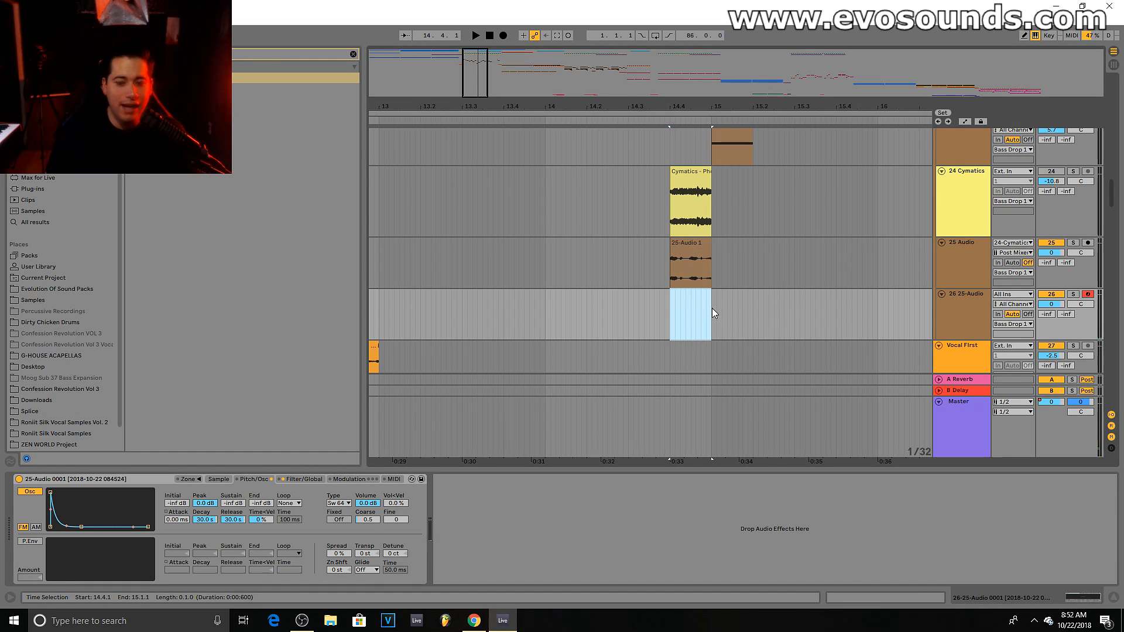
pyautogui.hotkey('ctrl', 'shift', 'm')
pyautogui.moveTo(233, 408); pyautogui.dragTo(284, 407)
pyautogui.doubleClick(261, 353)
pyautogui.moveTo(265, 354); pyautogui.dragTo(1082, 406)
pyautogui.press('space')
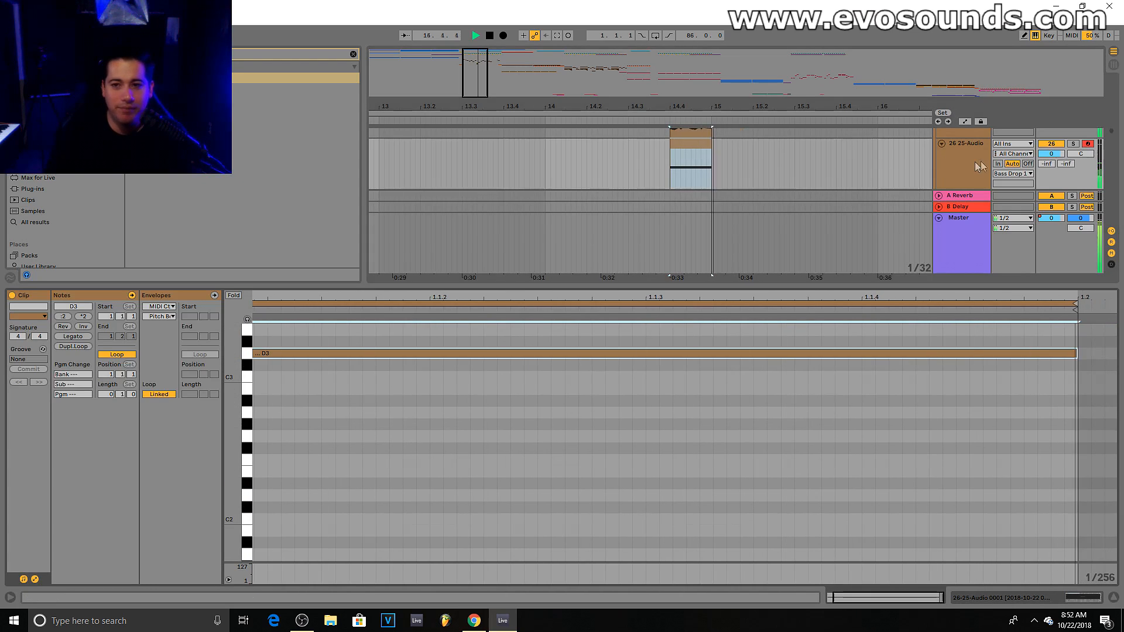
# Step: Mute the 25 Audio track and play the Sampler fill without it
pyautogui.scroll(2, 982, 172)
pyautogui.press('space')
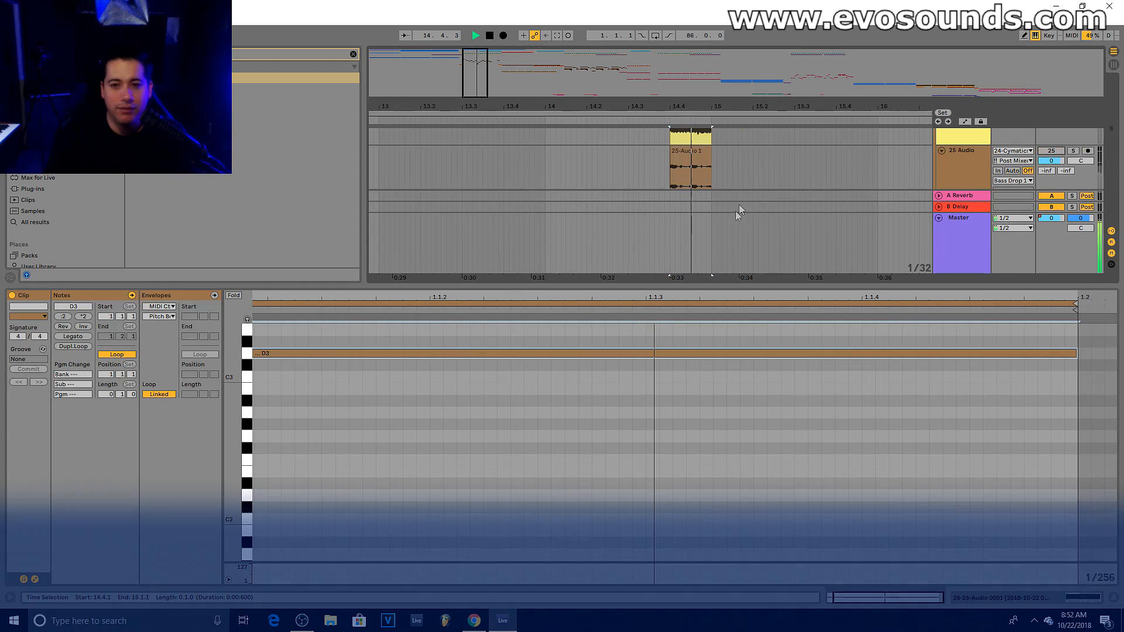
pyautogui.scroll(-2, 779, 204)
# Step: Load the CamelCrusher plug-in after the Sampler on track 26
pyautogui.click(977, 158)
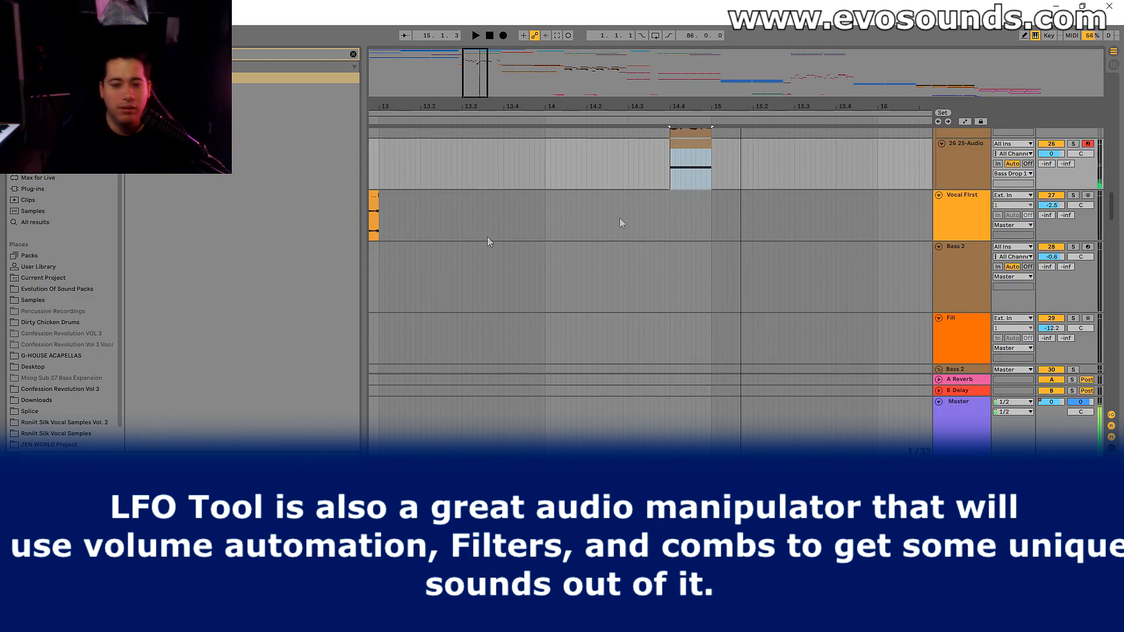
pyautogui.click(356, 54)
pyautogui.write('lfo')
pyautogui.moveTo(176, 89); pyautogui.dragTo(389, 290)
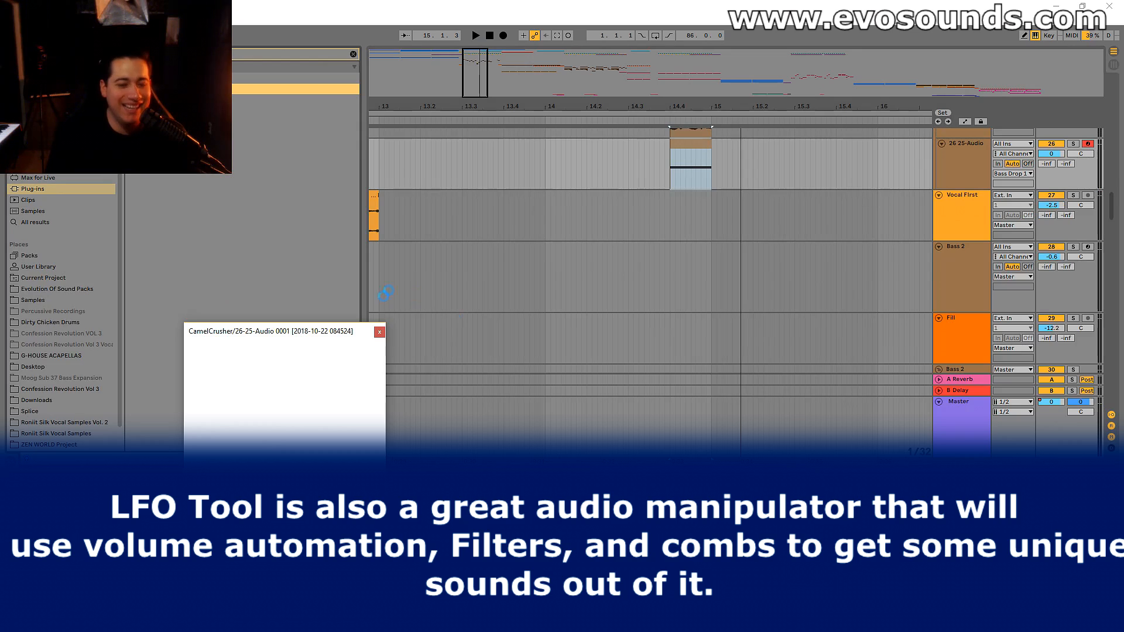
# Step: Play the crushed fill, lower the Sampler track's volume to -8.0 dB and close the CamelCrusher window
pyautogui.press('space')
pyautogui.moveTo(1052, 154); pyautogui.dragTo(1052, 173)
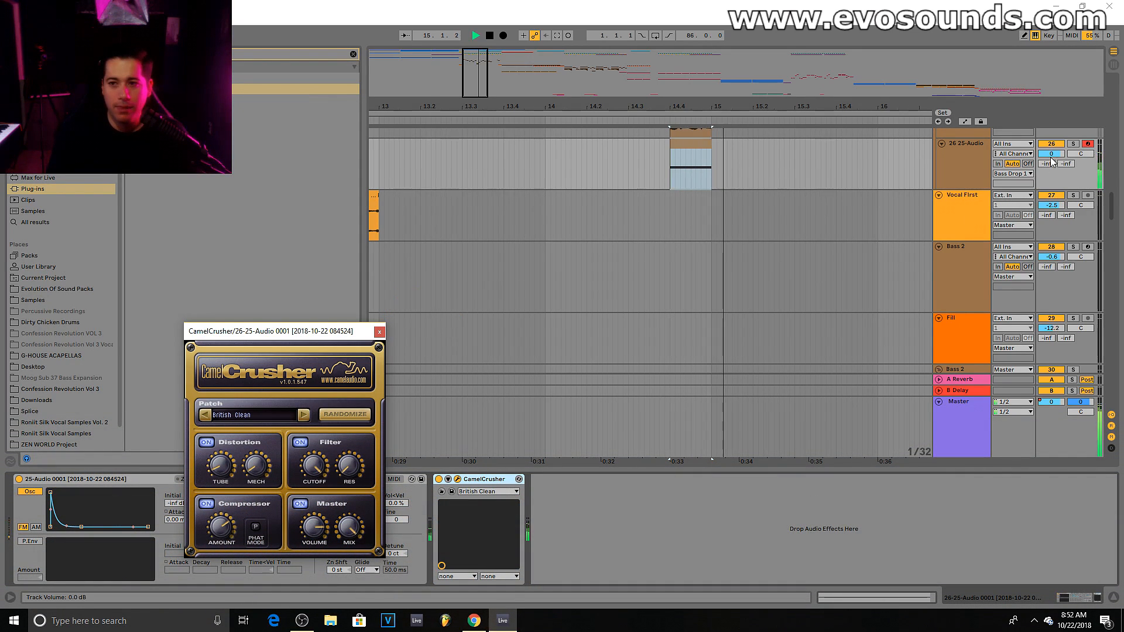
pyautogui.click(382, 333)
# Step: Freeze the Sampler track and flatten it to audio
pyautogui.rightClick(961, 163)
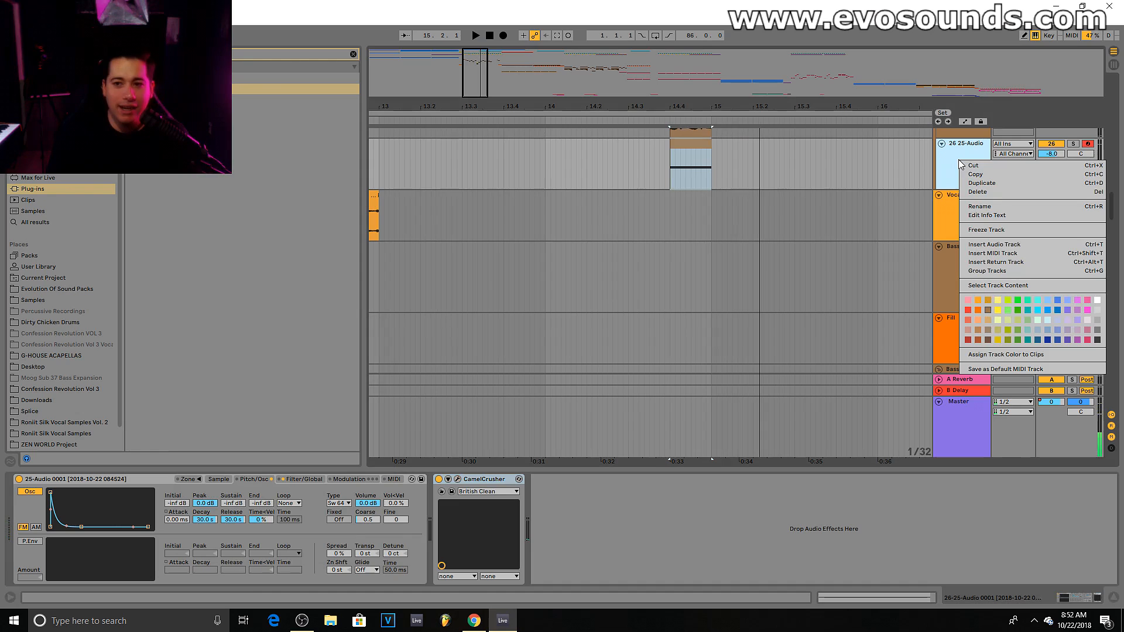
pyautogui.click(990, 230)
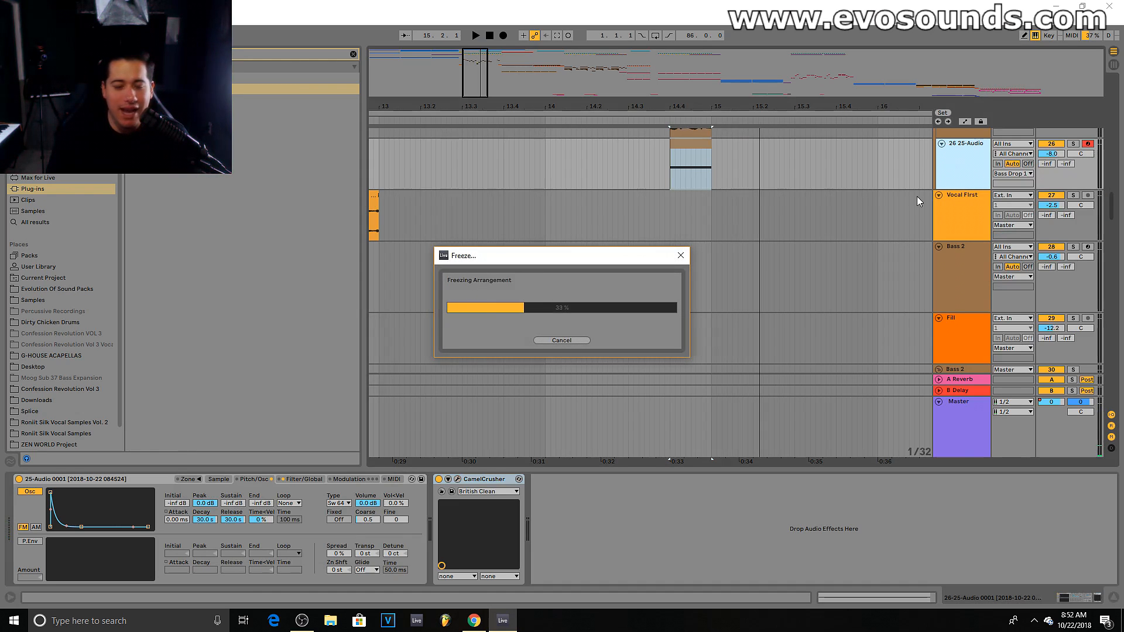
pyautogui.rightClick(965, 155)
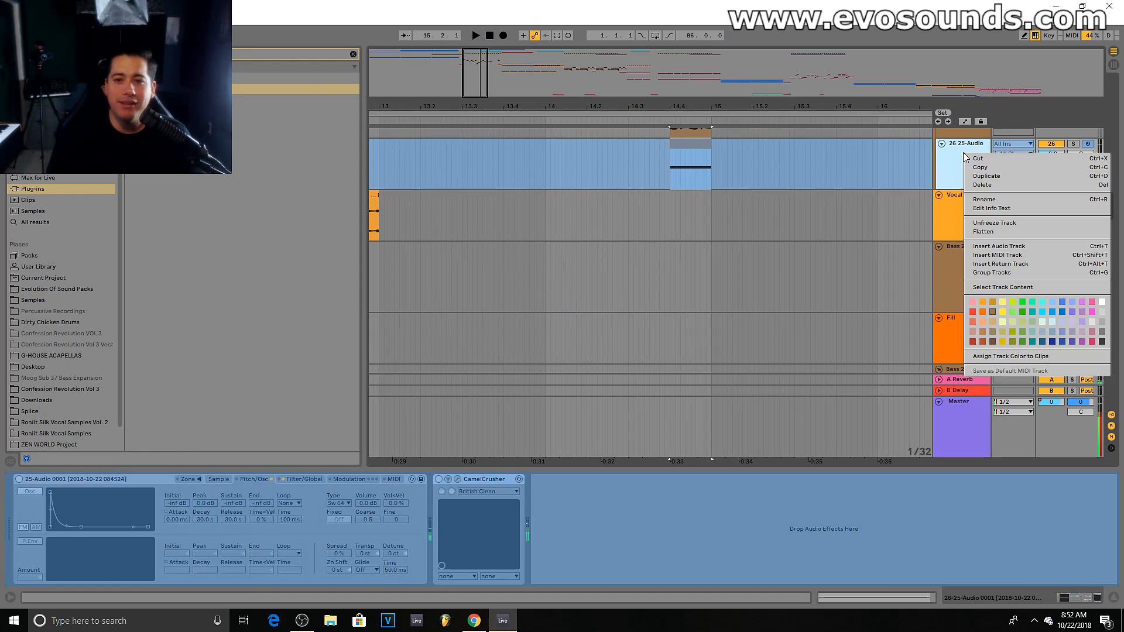
pyautogui.click(996, 232)
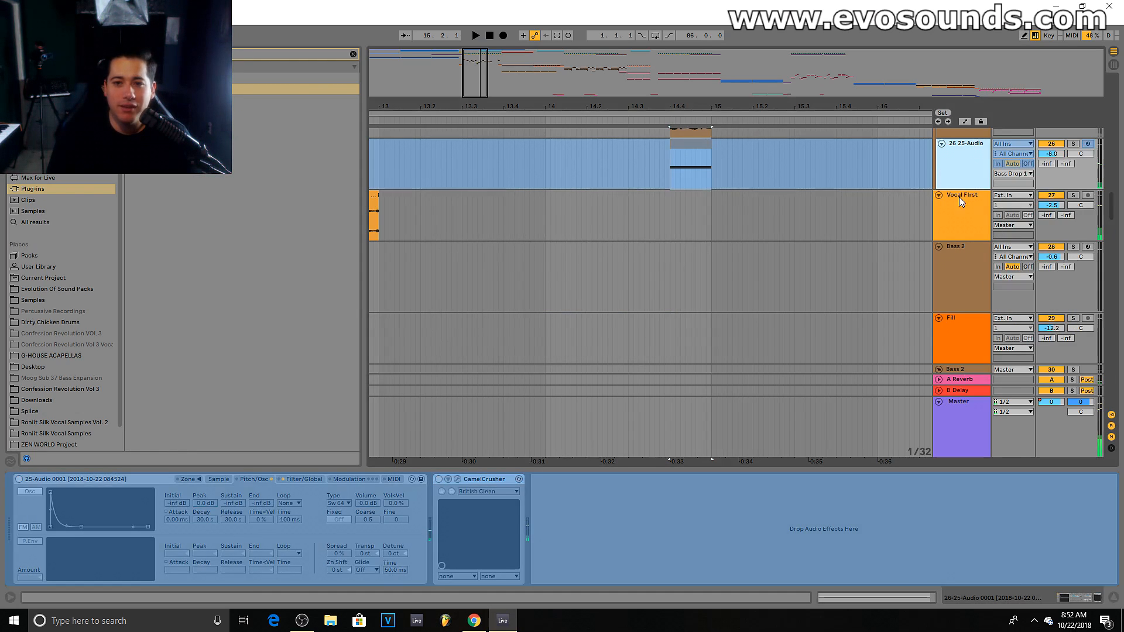
# Step: Solo the flattened 25-Audio track and play its clip from 14.4
pyautogui.click(695, 146)
pyautogui.moveTo(686, 107); pyautogui.dragTo(519, 148)
pyautogui.moveTo(1075, 137); pyautogui.dragTo(1075, 147)
pyautogui.scroll(3, 1002, 199)
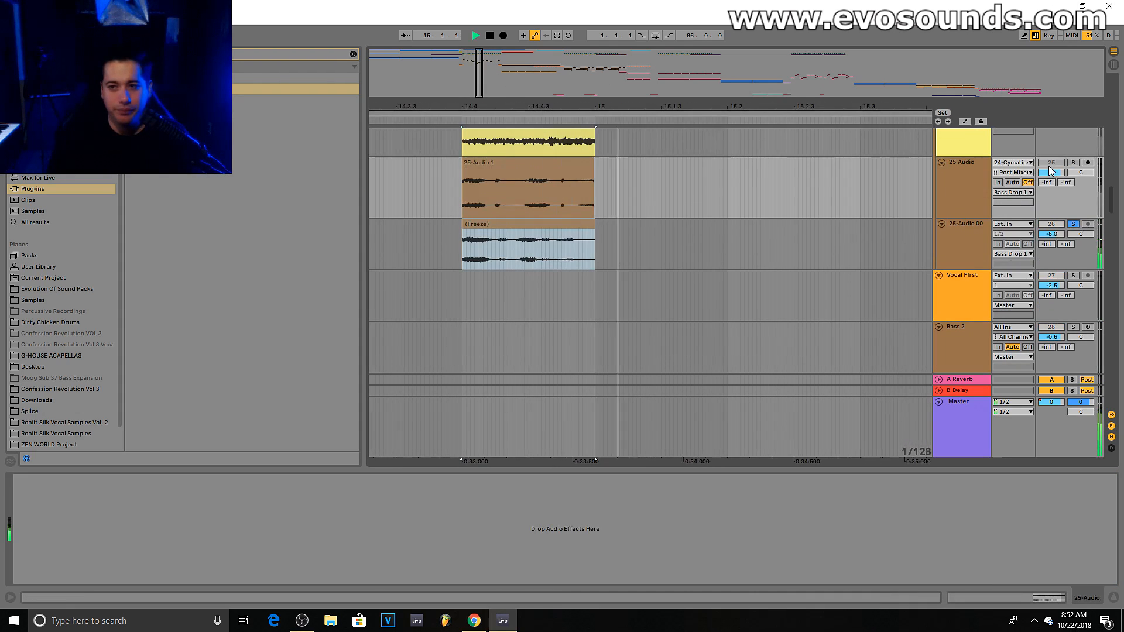
# Step: Stop playback and stretch the flattened (Freeze) clip so it ends at about 15.2.4
pyautogui.press('space')
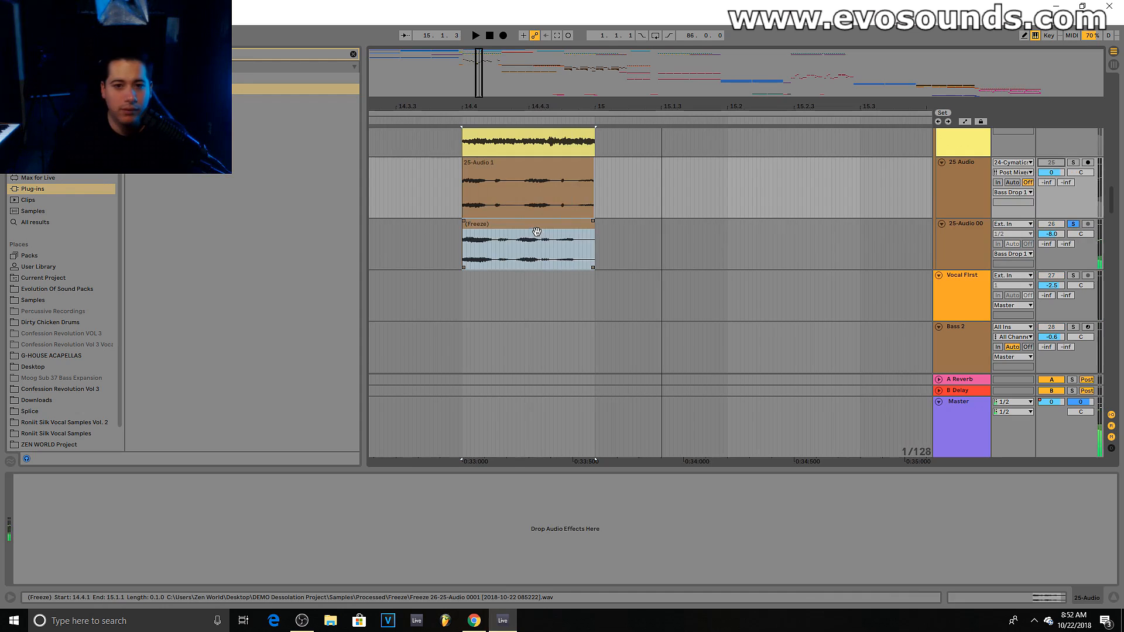
pyautogui.click(593, 233)
pyautogui.moveTo(590, 230); pyautogui.dragTo(835, 234)
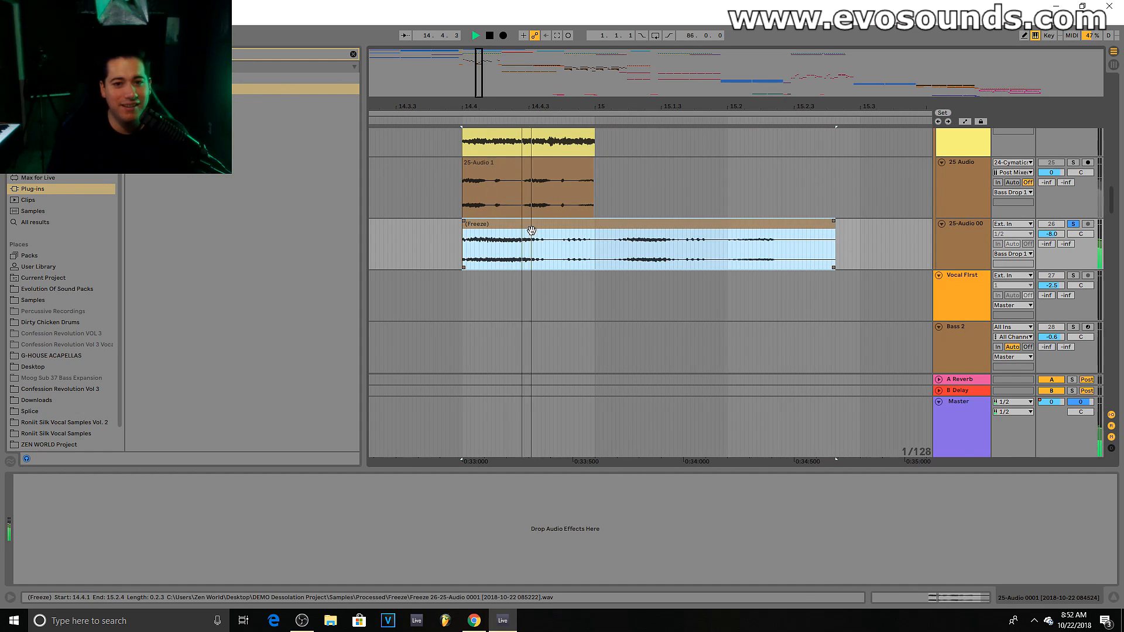
# Step: Set the stretched clip's warp mode to Pro with Formants at 28.91 and Transpose at -12 st, auditioning the changes
pyautogui.doubleClick(532, 231)
pyautogui.click(130, 359)
pyautogui.click(131, 414)
pyautogui.press('space')
pyautogui.moveTo(133, 378); pyautogui.dragTo(133, 419)
pyautogui.press('space')
pyautogui.moveTo(68, 362); pyautogui.dragTo(129, 390)
pyautogui.press('space')
pyautogui.press('space')
pyautogui.press('space')
pyautogui.press('space')
# Step: Trim the stretched clip's end back to bar 15 and play it within the arrangement
pyautogui.moveTo(834, 170); pyautogui.dragTo(594, 178)
pyautogui.press('space')
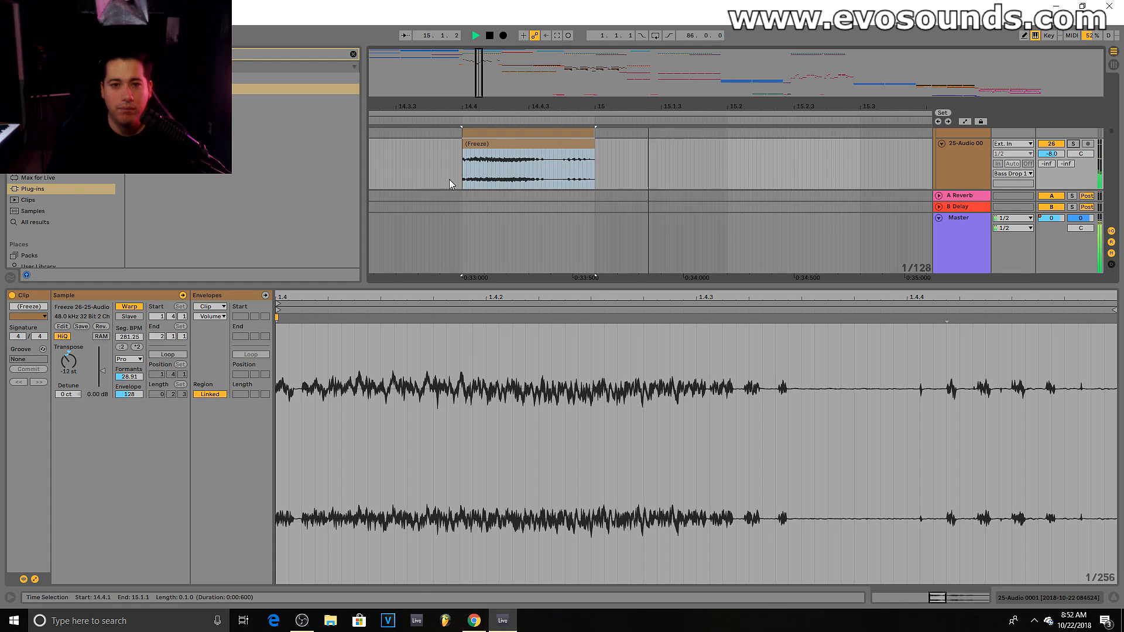
pyautogui.click(392, 164)
pyautogui.doubleClick(966, 154)
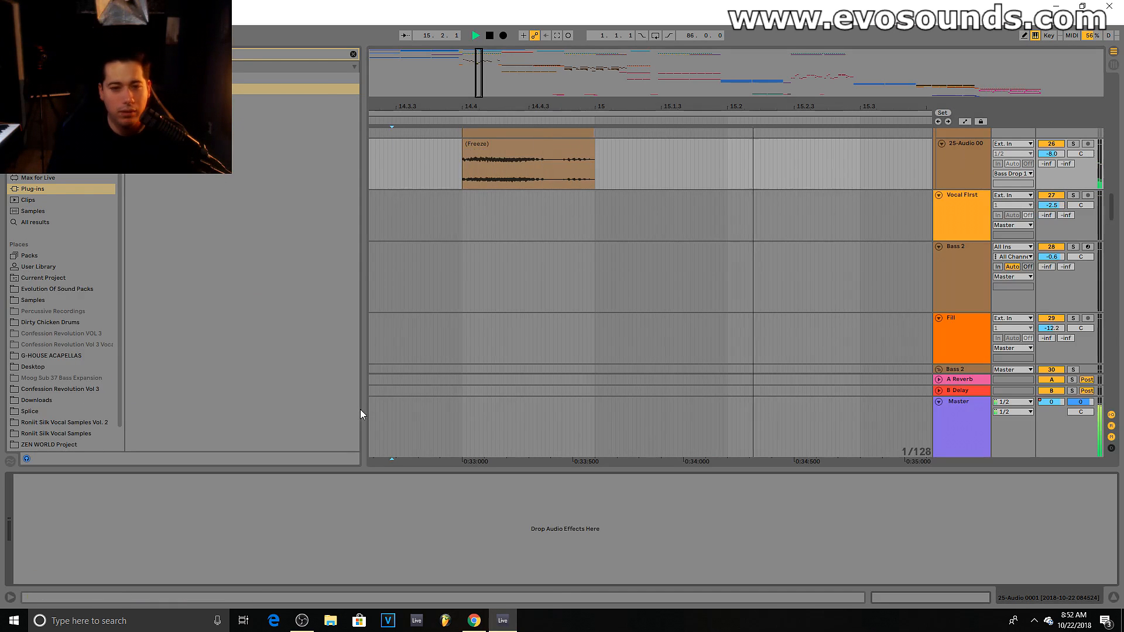
pyautogui.doubleClick(532, 143)
pyautogui.press('space')
# Step: Add a warp marker on the clip's later burst and move it to about 1.4.4, checking it by ear
pyautogui.doubleClick(952, 154)
pyautogui.doubleClick(957, 167)
pyautogui.scroll(1, 769, 184)
pyautogui.scroll(4, 551, 237)
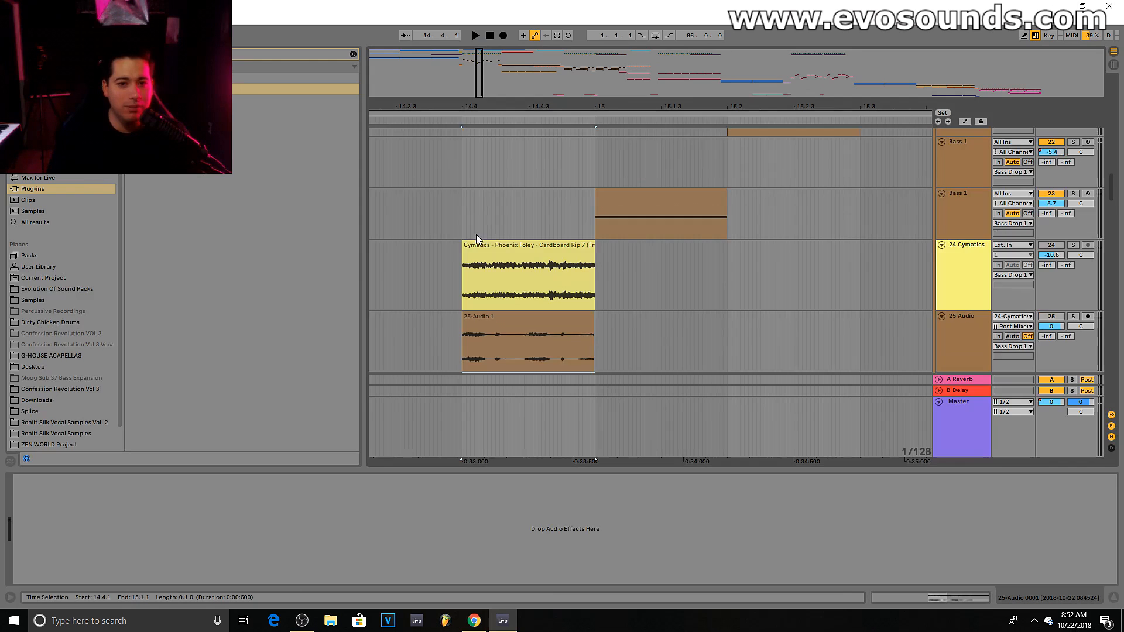
pyautogui.scroll(-2, 476, 235)
pyautogui.doubleClick(507, 264)
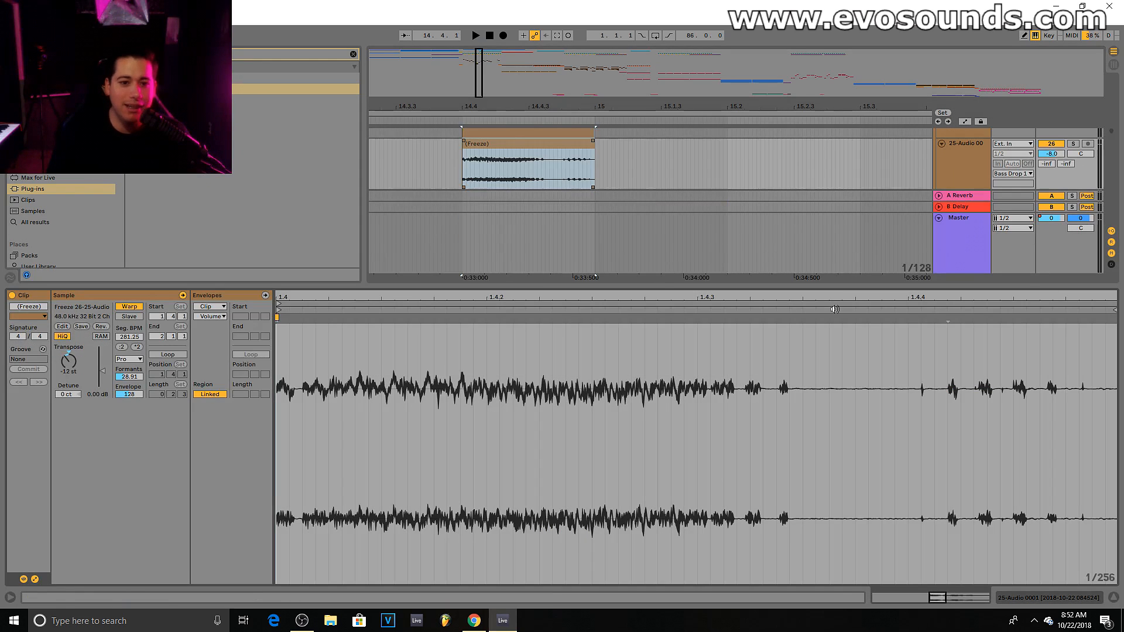
pyautogui.click(964, 180)
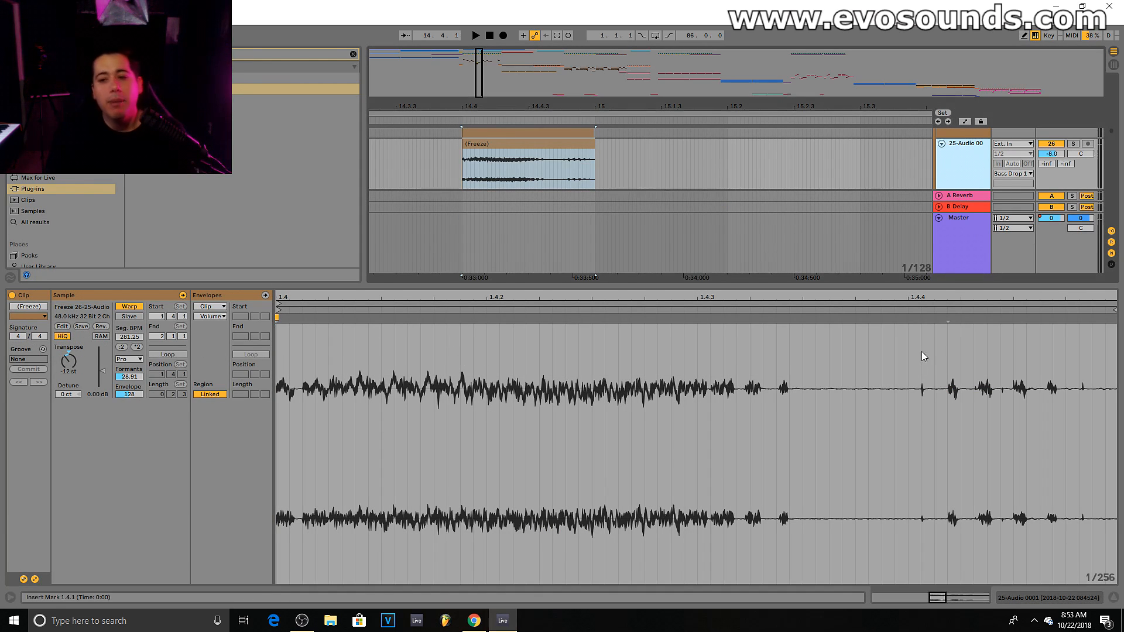
pyautogui.doubleClick(946, 320)
pyautogui.press('space')
pyautogui.moveTo(947, 321)
pyautogui.mouseDown()
pyautogui.moveTo(896, 320)
pyautogui.moveTo(907, 322)
pyautogui.mouseUp()
pyautogui.press('space')
# Step: Add a warp marker at the end of the clip's first burst, move it to just before 1.4.2 and play the result
pyautogui.click(757, 334)
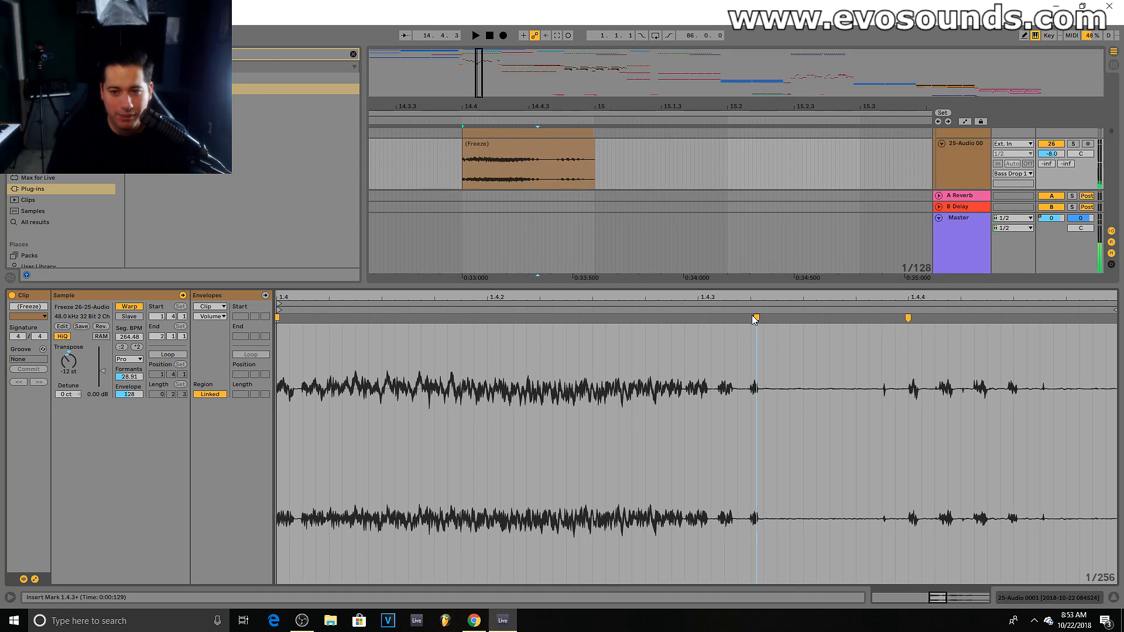
pyautogui.moveTo(757, 319)
pyautogui.mouseDown()
pyautogui.moveTo(472, 319)
pyautogui.moveTo(487, 319)
pyautogui.mouseUp()
pyautogui.press('space')
pyautogui.press('space')
pyautogui.press('space')
# Step: Raise the flattened fill track's volume to 1.1 dB and replay the fill
pyautogui.moveTo(1052, 154); pyautogui.dragTo(1062, 153)
pyautogui.press('space')
pyautogui.press('space')
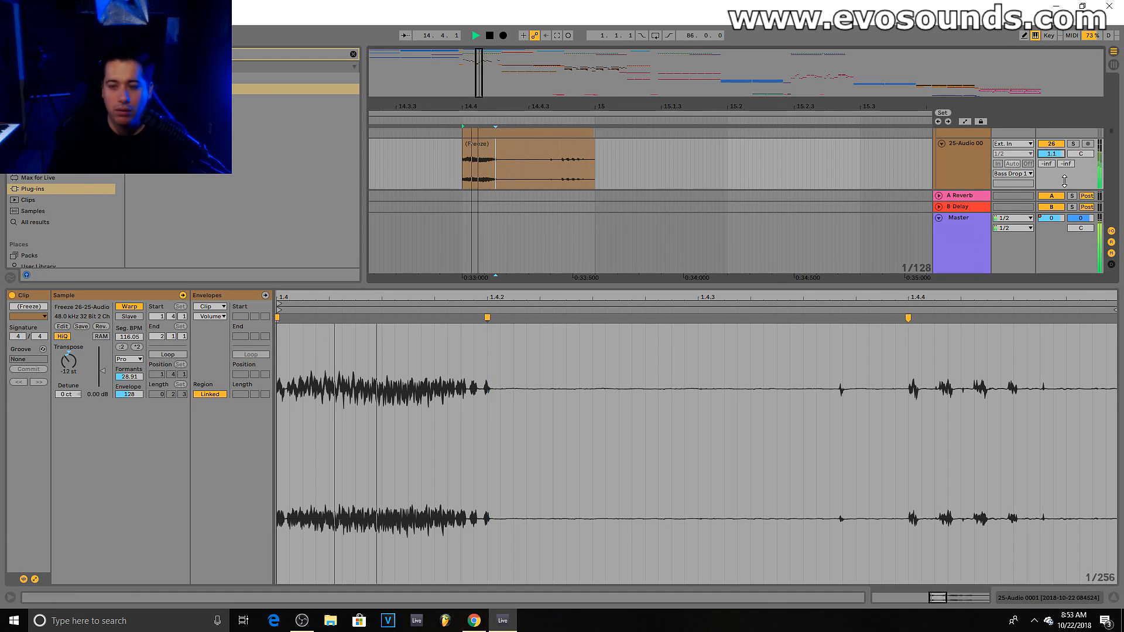
# Step: Solo the flattened fill track and set the clip's Formants to 65.63 while auditioning it
pyautogui.click(1073, 144)
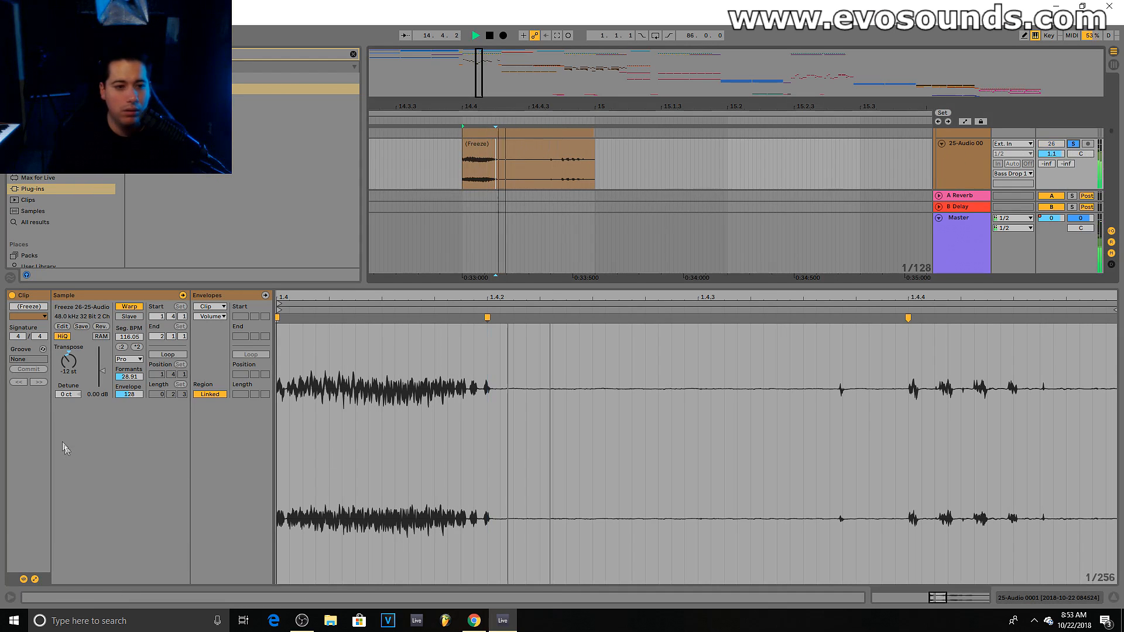
pyautogui.moveTo(126, 379); pyautogui.dragTo(125, 357)
pyautogui.press('space')
pyautogui.press('space')
pyautogui.press('space')
pyautogui.press('space')
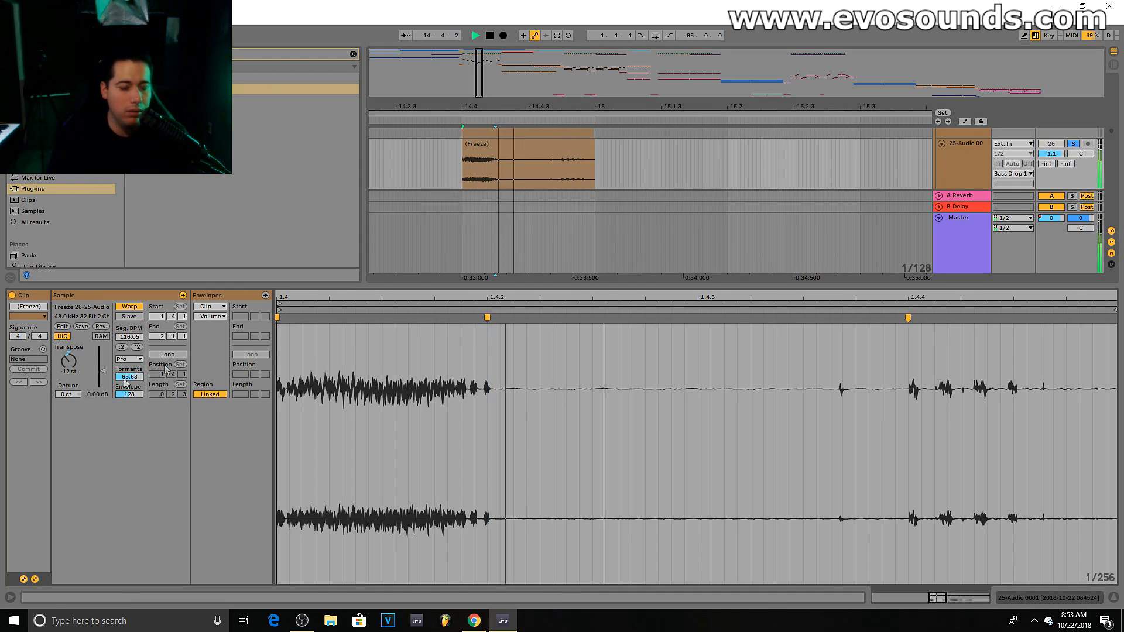
# Step: Trim the clip's end to shortly before bar 15 and replay the soloed fill
pyautogui.press('space')
pyautogui.moveTo(593, 148); pyautogui.dragTo(581, 147)
pyautogui.press('space')
pyautogui.press('space')
pyautogui.press('space')
pyautogui.press('space')
pyautogui.press('space')
pyautogui.press('space')
pyautogui.press('space')
pyautogui.press('space')
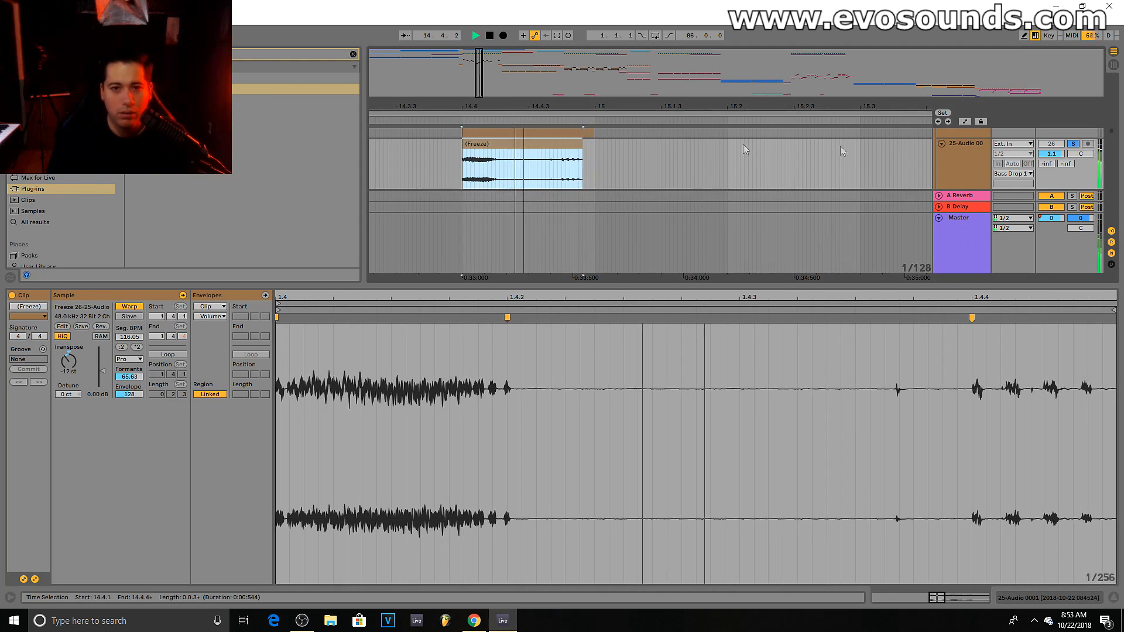
# Step: Load iZotope Trash 2 on the flattened fill track and dismiss its Preset Manager
pyautogui.click(977, 152)
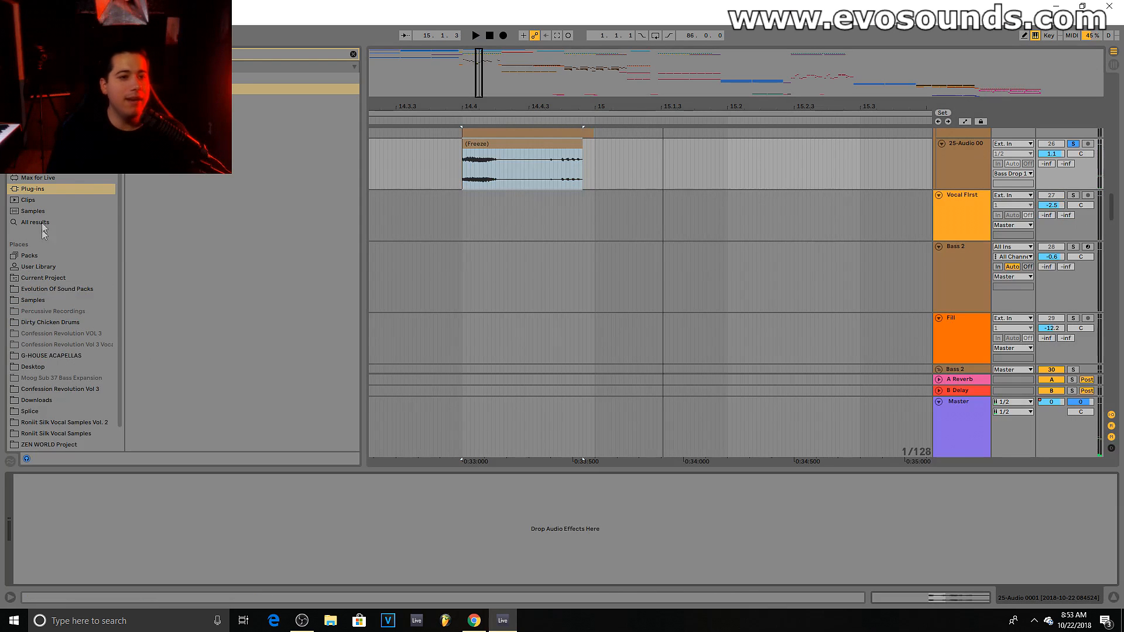
pyautogui.click(41, 192)
pyautogui.click(527, 151)
pyautogui.scroll(2, 641, 168)
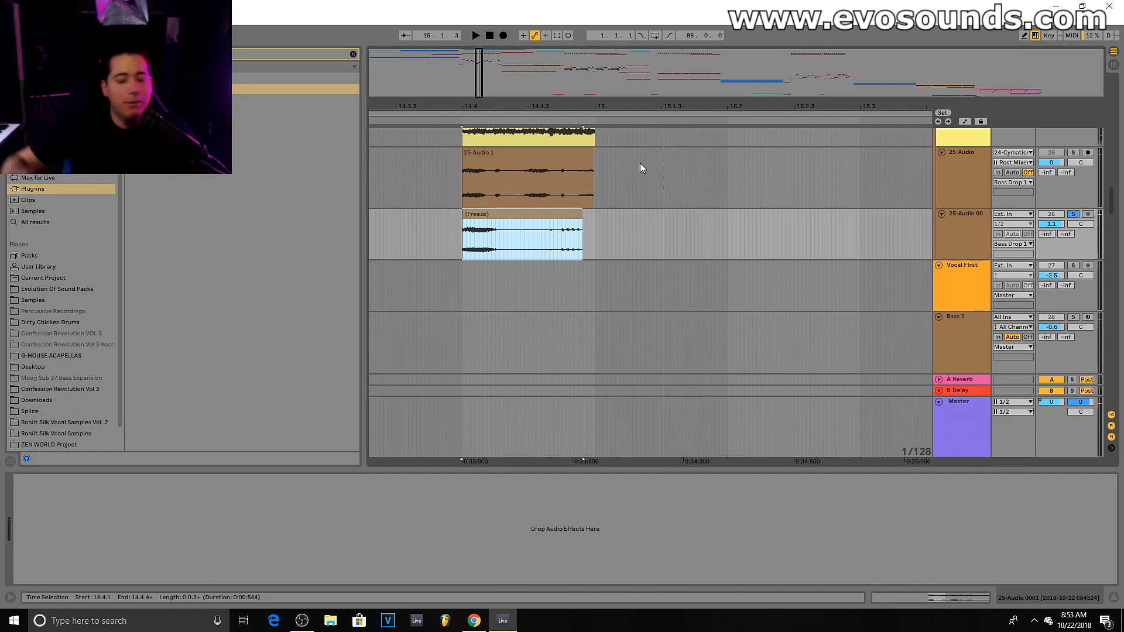
pyautogui.click(327, 54)
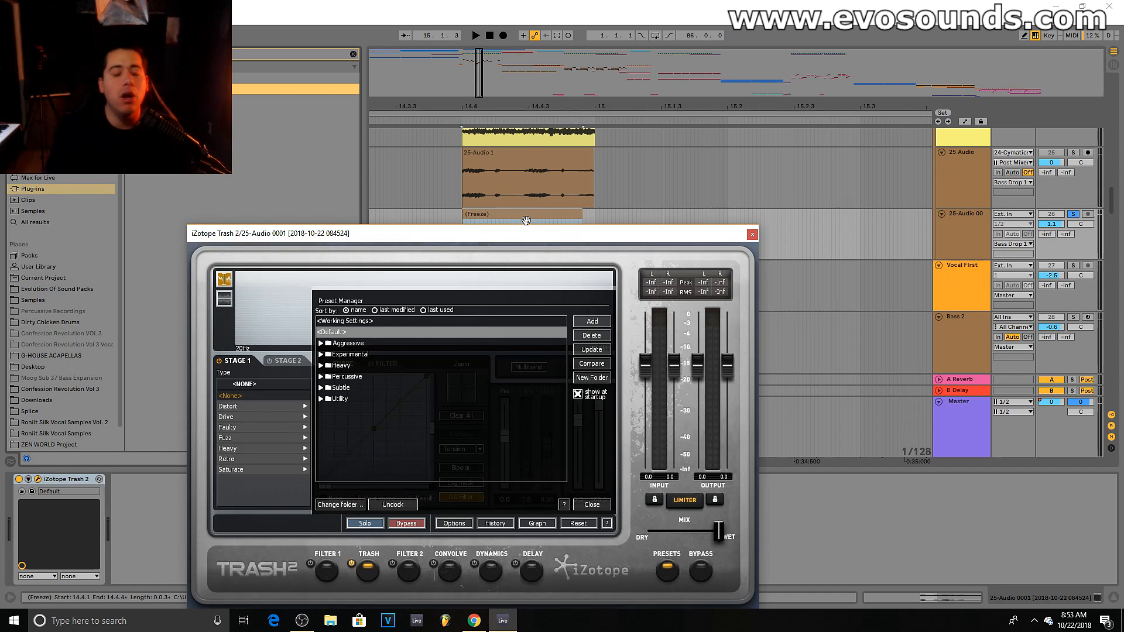
pyautogui.click(591, 503)
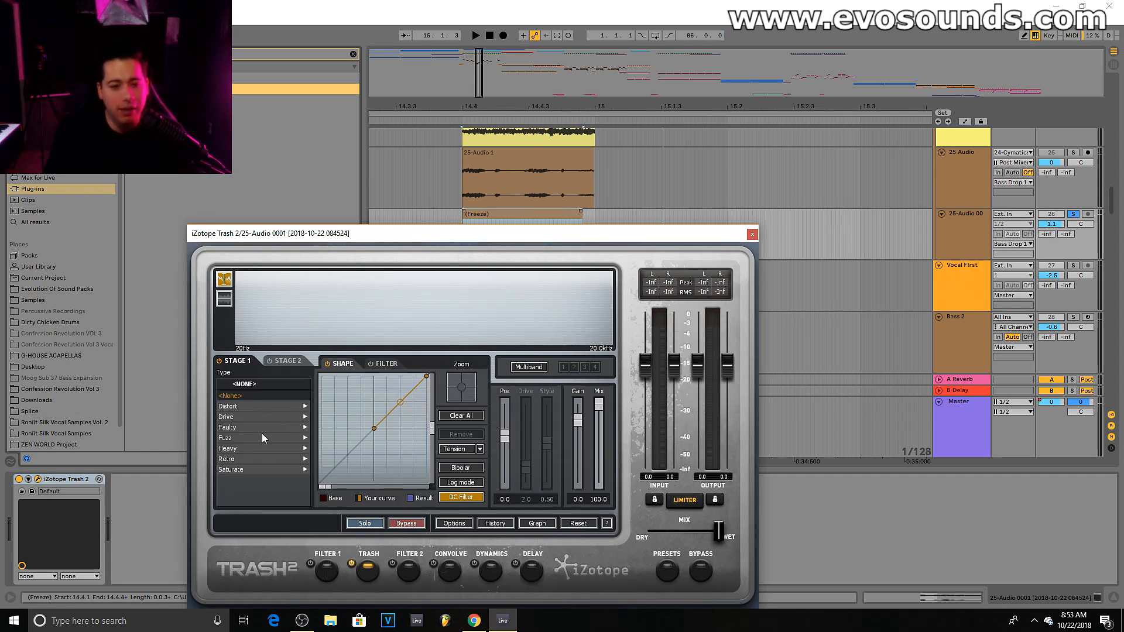
# Step: Try the Faulty distortions Radio Contact and Bad Breakup on the fill and switch the Trash module off
pyautogui.click(249, 427)
pyautogui.click(238, 427)
pyautogui.press('space')
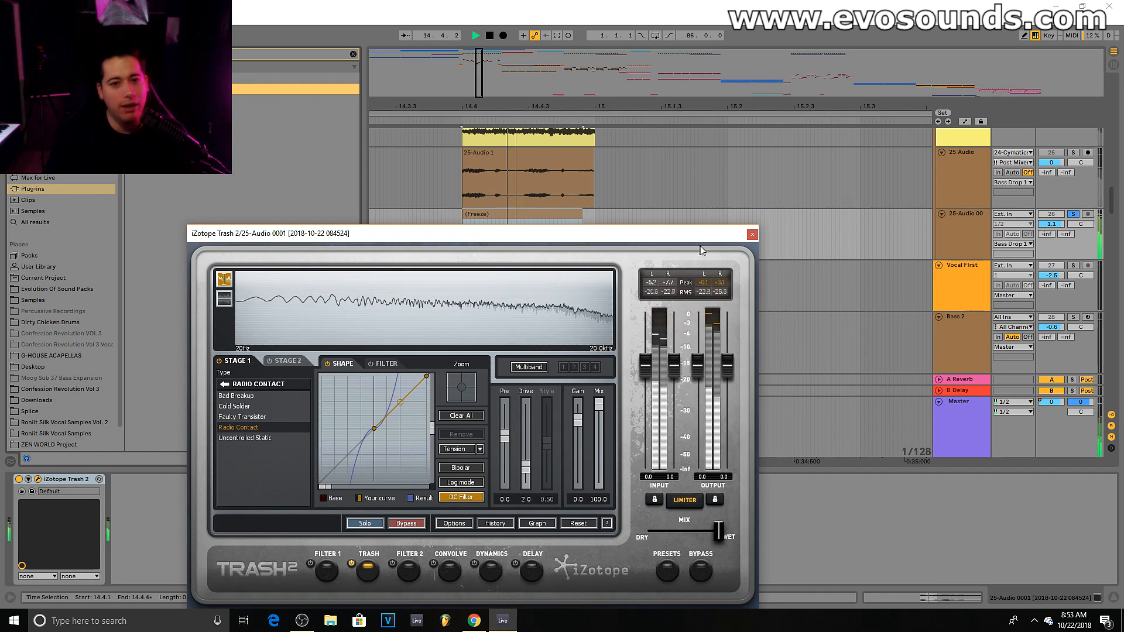
pyautogui.click(240, 396)
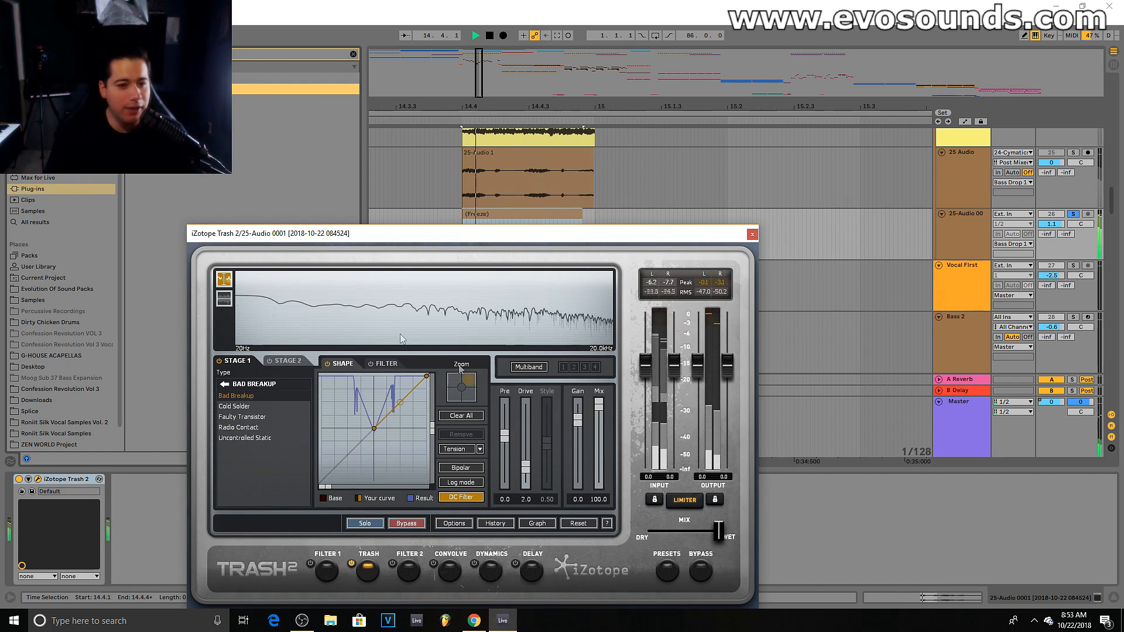
pyautogui.press('space')
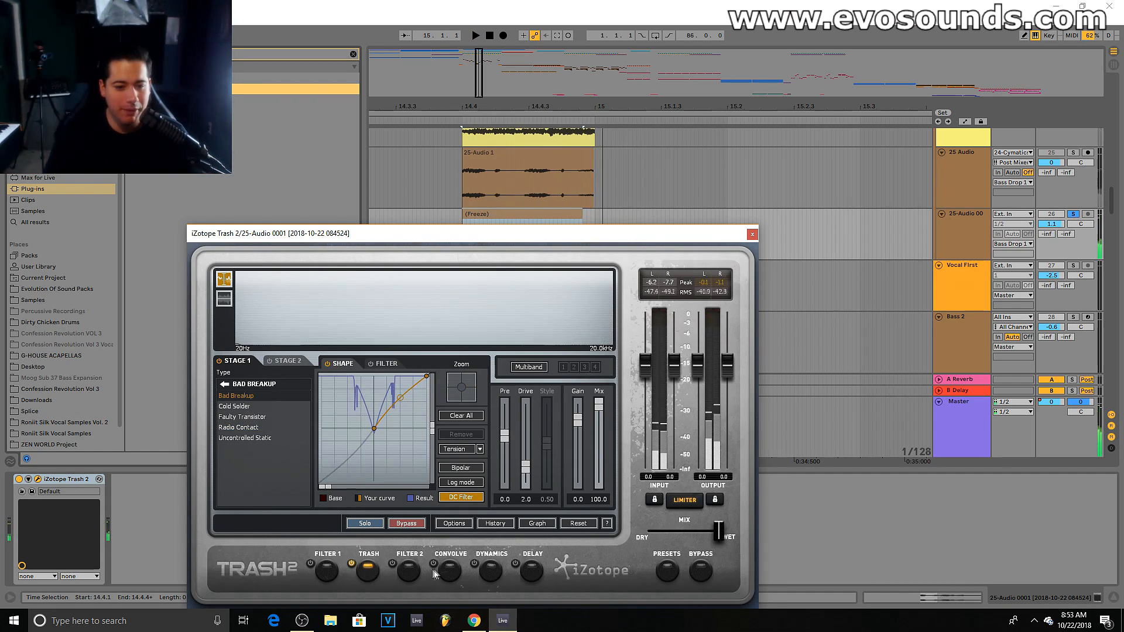
pyautogui.click(351, 564)
# Step: Enable Trash 2's Convolve module with the Devices impulse Metal Bowl, unsolo the track and play the fill in the mix
pyautogui.click(450, 571)
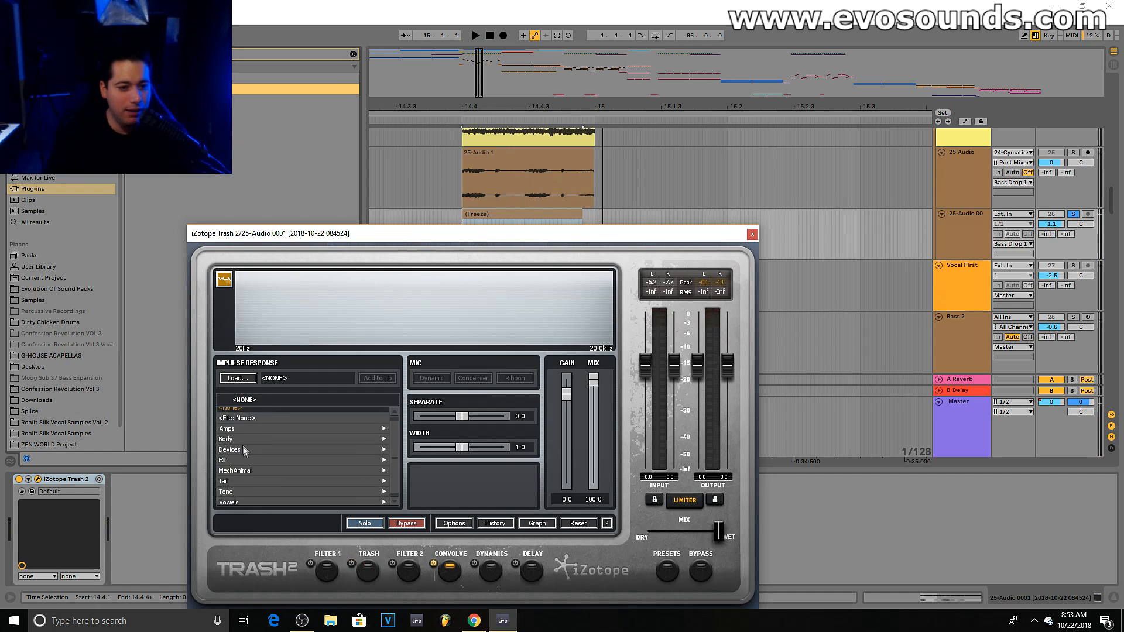
pyautogui.click(243, 451)
pyautogui.click(257, 465)
pyautogui.press('space')
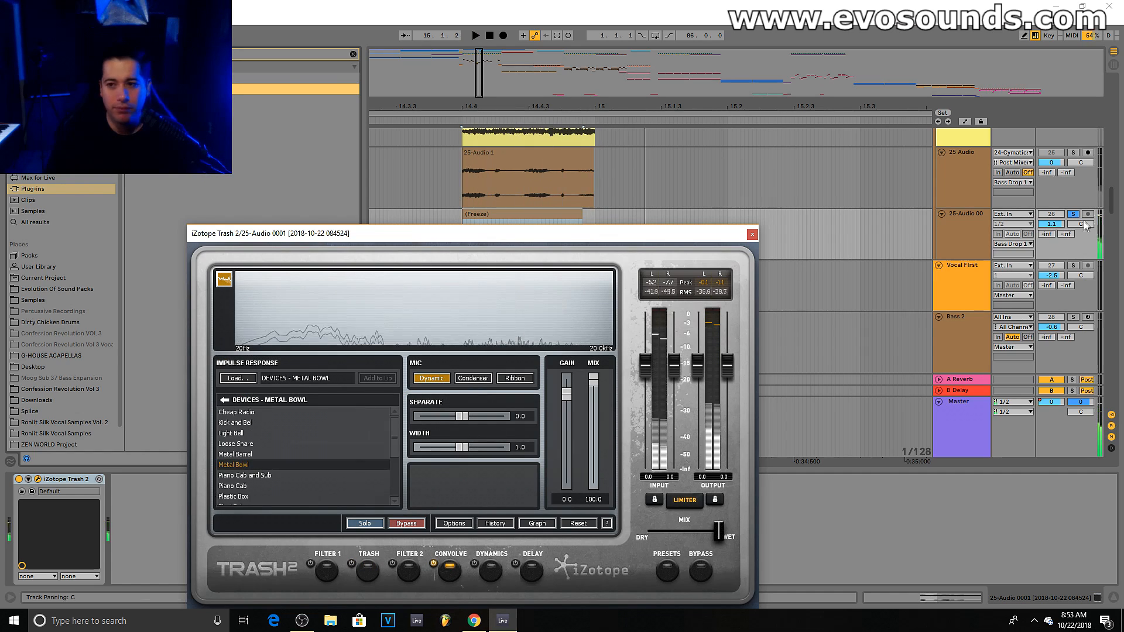
pyautogui.click(1074, 214)
pyautogui.press('space')
pyautogui.press('space')
pyautogui.press('space')
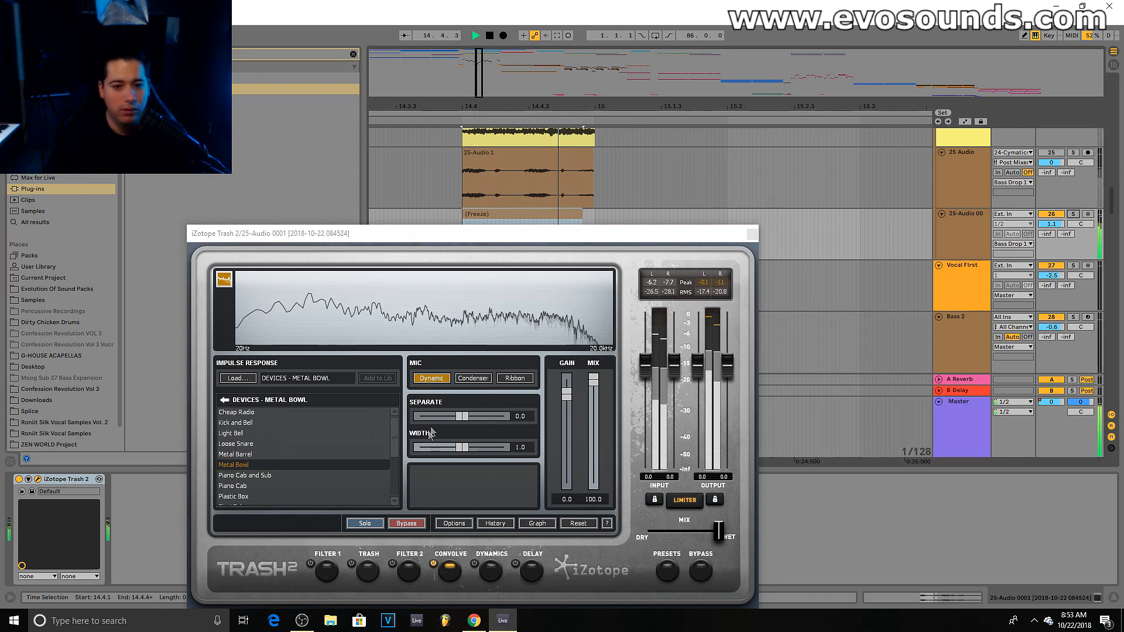
# Step: Audition the Devices impulses Piano Cab and Sub, Piano Cab, Plastic Box and Plexi Tube
pyautogui.click(246, 476)
pyautogui.scroll(-1, 267, 484)
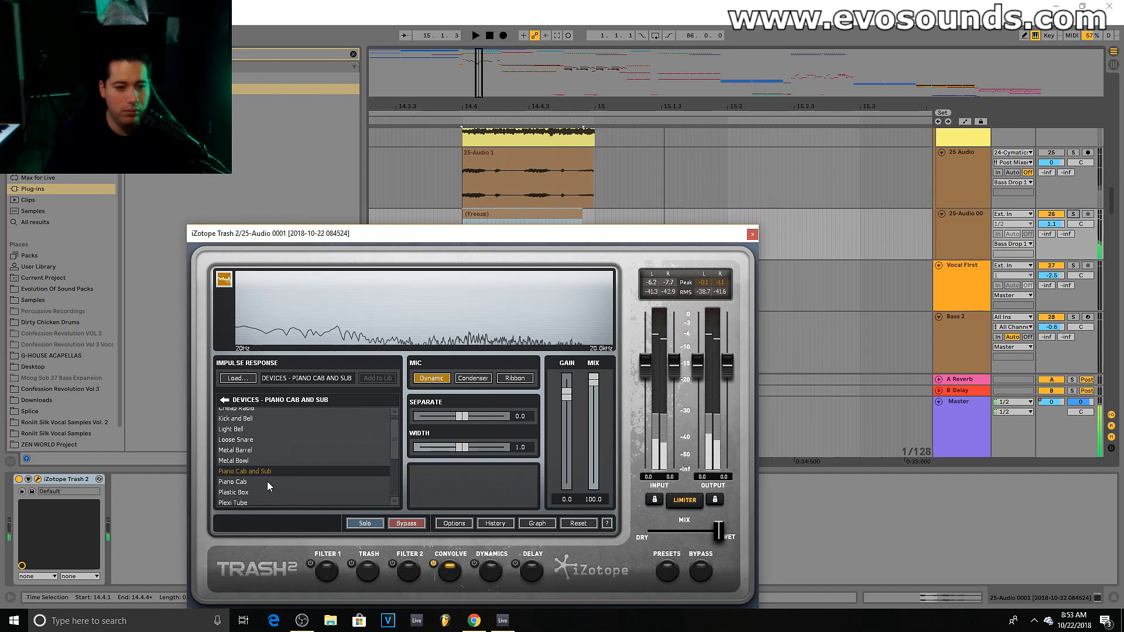
pyautogui.click(250, 484)
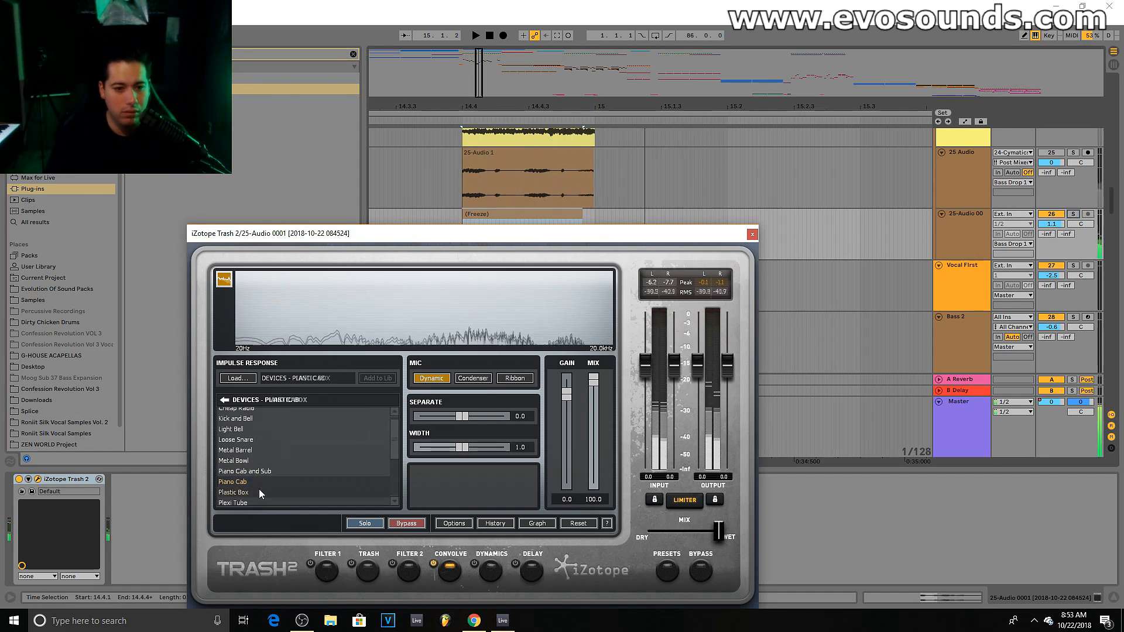
pyautogui.scroll(-1, 258, 490)
pyautogui.click(234, 477)
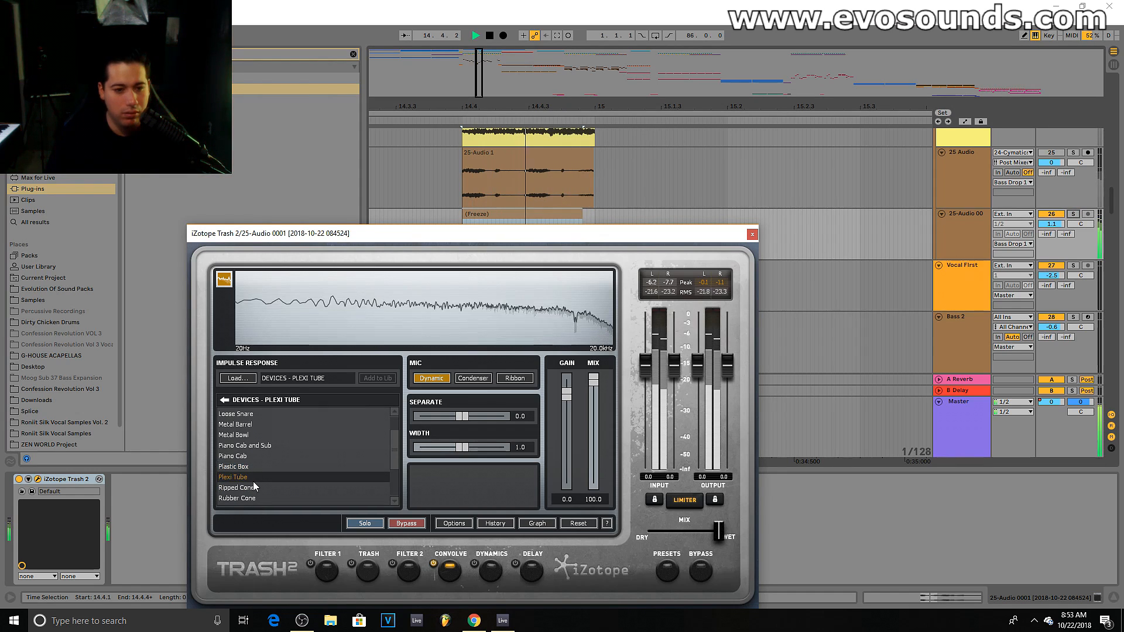
# Step: Set the impulse response to MechAnimal Monkey and close the Trash 2 window
pyautogui.click(224, 402)
pyautogui.click(248, 469)
pyautogui.click(289, 455)
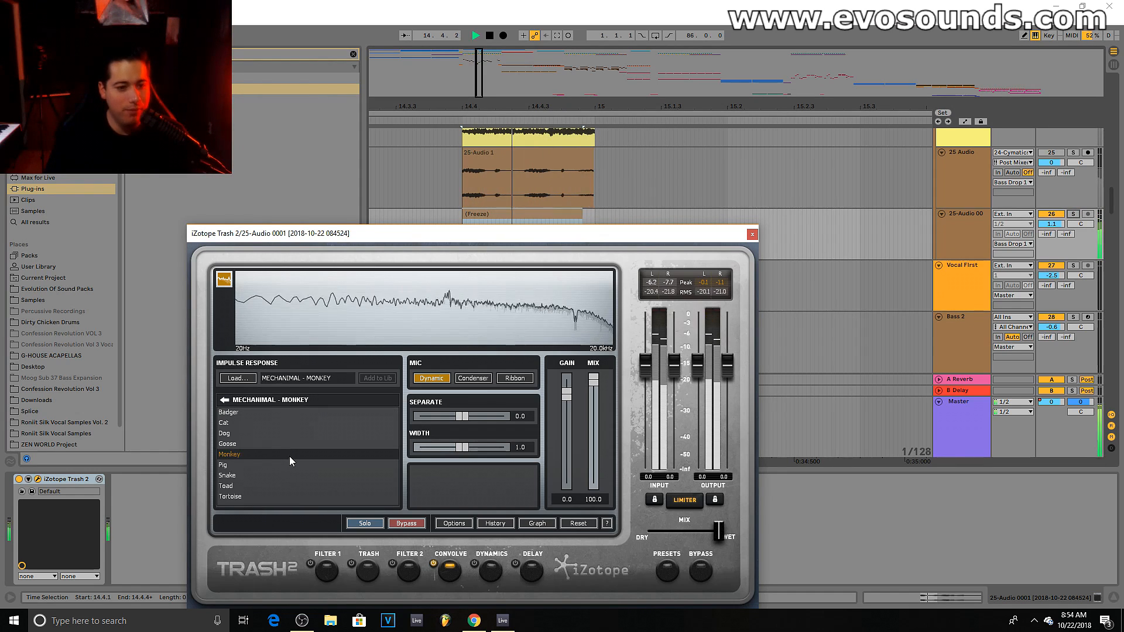
pyautogui.click(753, 234)
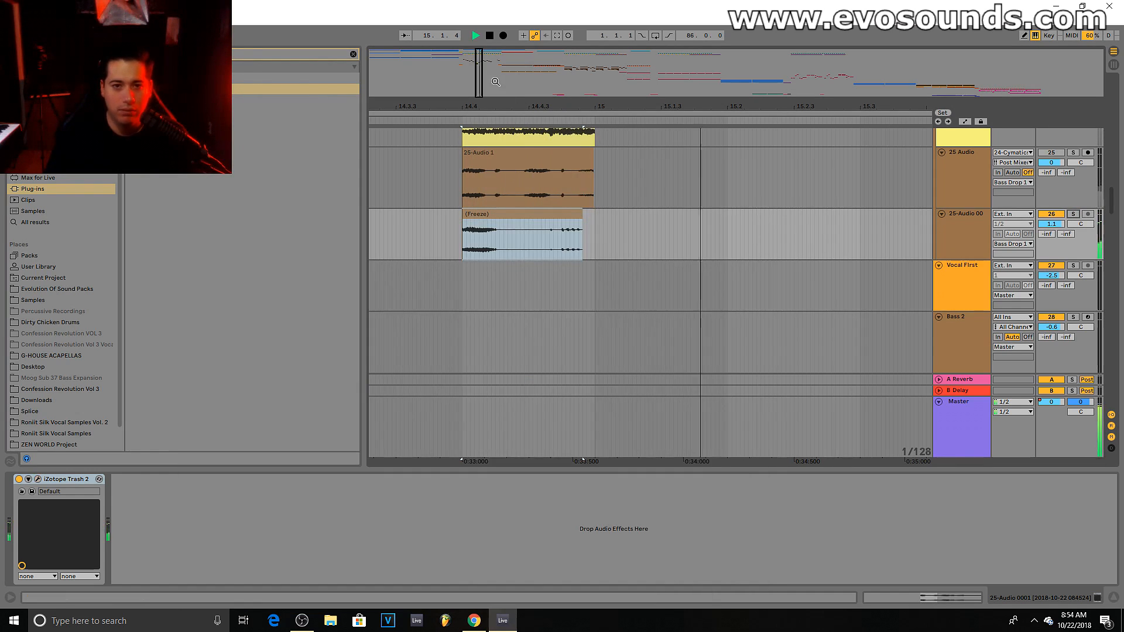
# Step: Play the arrangement from 12.3 through the fill at 14.4 to check it in context
pyautogui.moveTo(482, 82); pyautogui.dragTo(478, 50)
pyautogui.click(507, 196)
pyautogui.press('space')
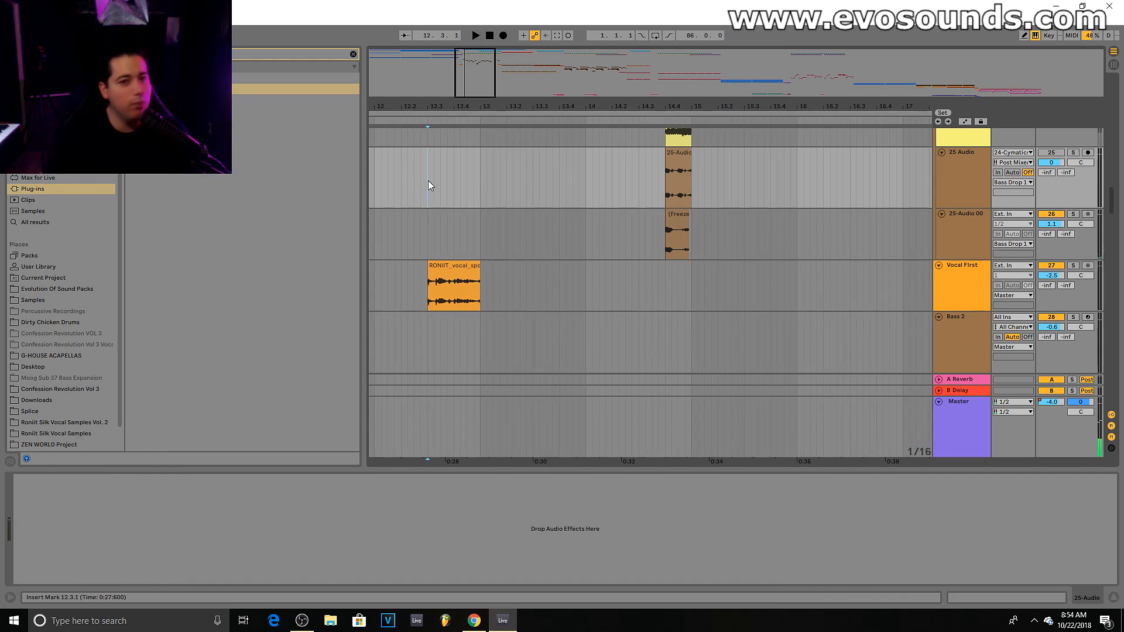
pyautogui.press('space')
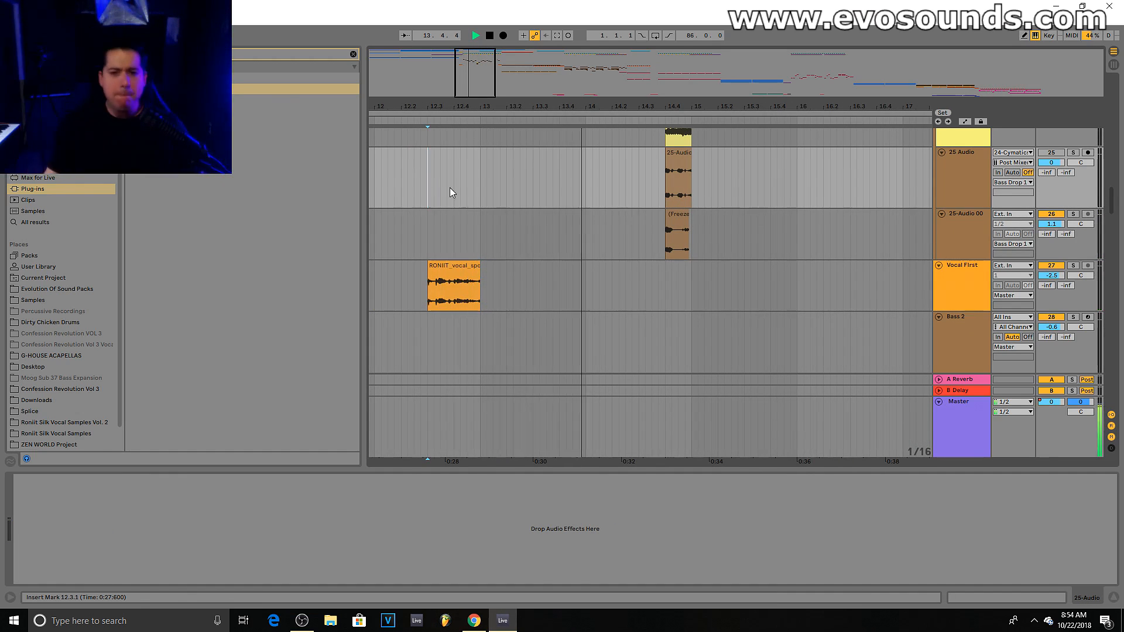
pyautogui.scroll(2, 575, 245)
pyautogui.moveTo(690, 107); pyautogui.dragTo(538, 113)
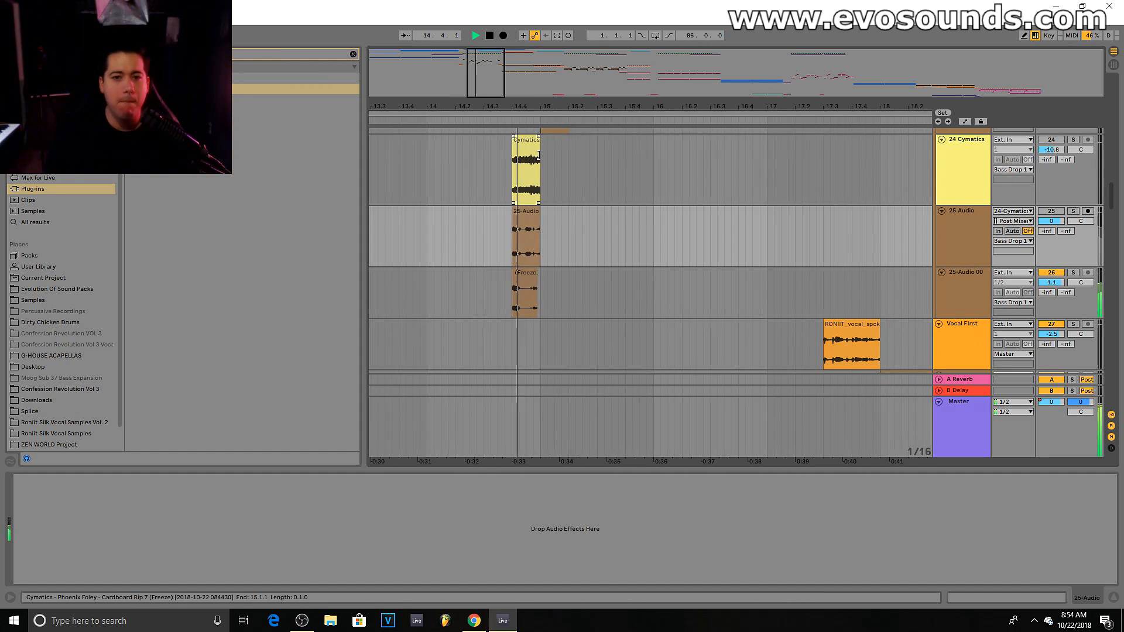
pyautogui.moveTo(694, 106); pyautogui.dragTo(833, 123)
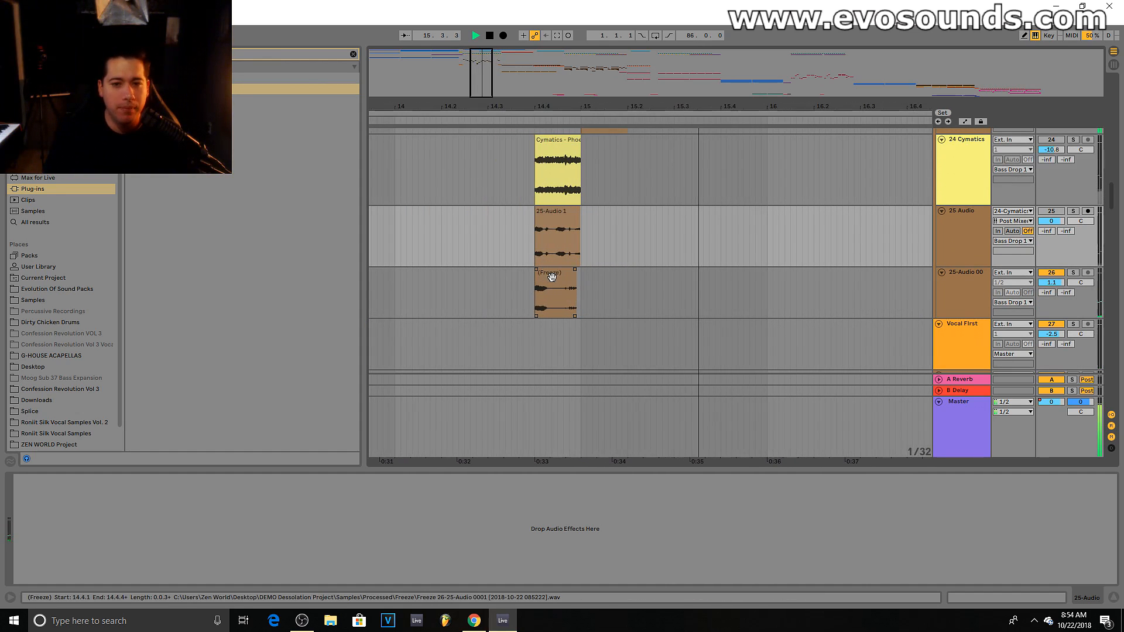
# Step: Stretch the (Freeze) clip so its end extends slightly past bar 15 and play the fill
pyautogui.click(550, 276)
pyautogui.press('space')
pyautogui.moveTo(584, 287); pyautogui.dragTo(606, 298)
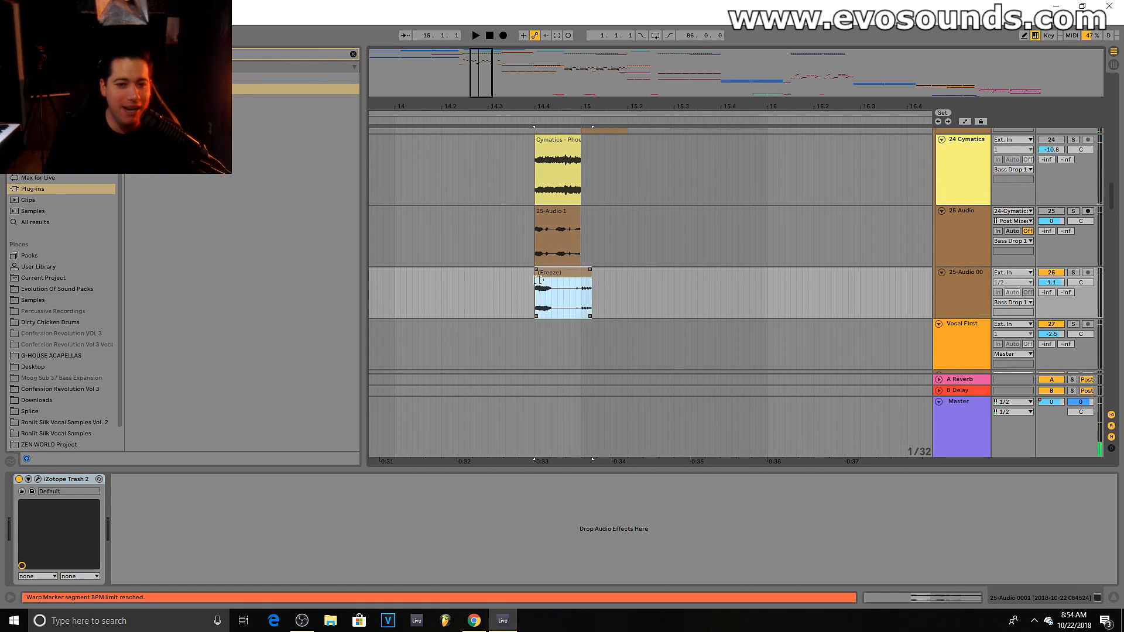
pyautogui.click(525, 290)
pyautogui.press('space')
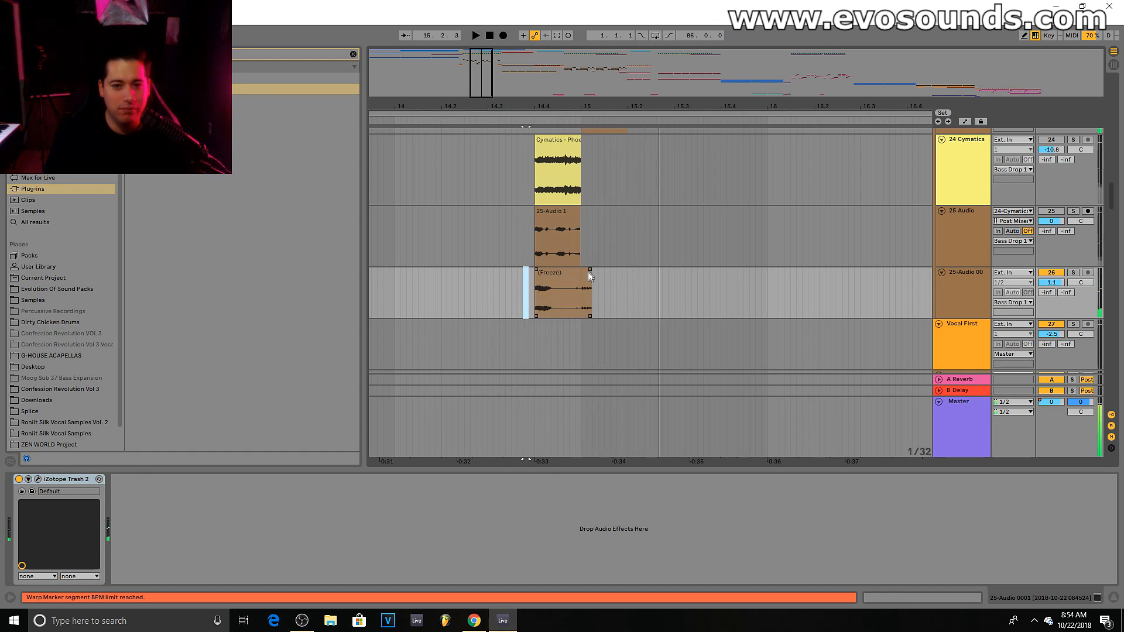
# Step: Trim the (Freeze) clip's end back to bar 15, replay the fill and select its track's Trash 2 device
pyautogui.moveTo(590, 273); pyautogui.dragTo(581, 273)
pyautogui.press('space')
pyautogui.press('space')
pyautogui.click(970, 288)
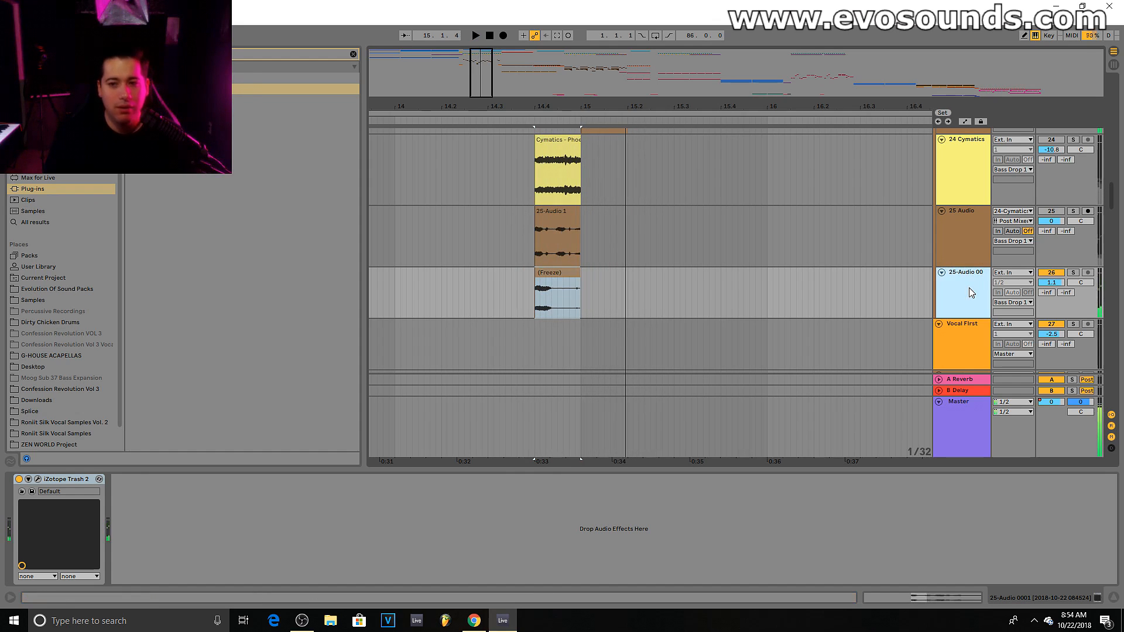
pyautogui.click(38, 479)
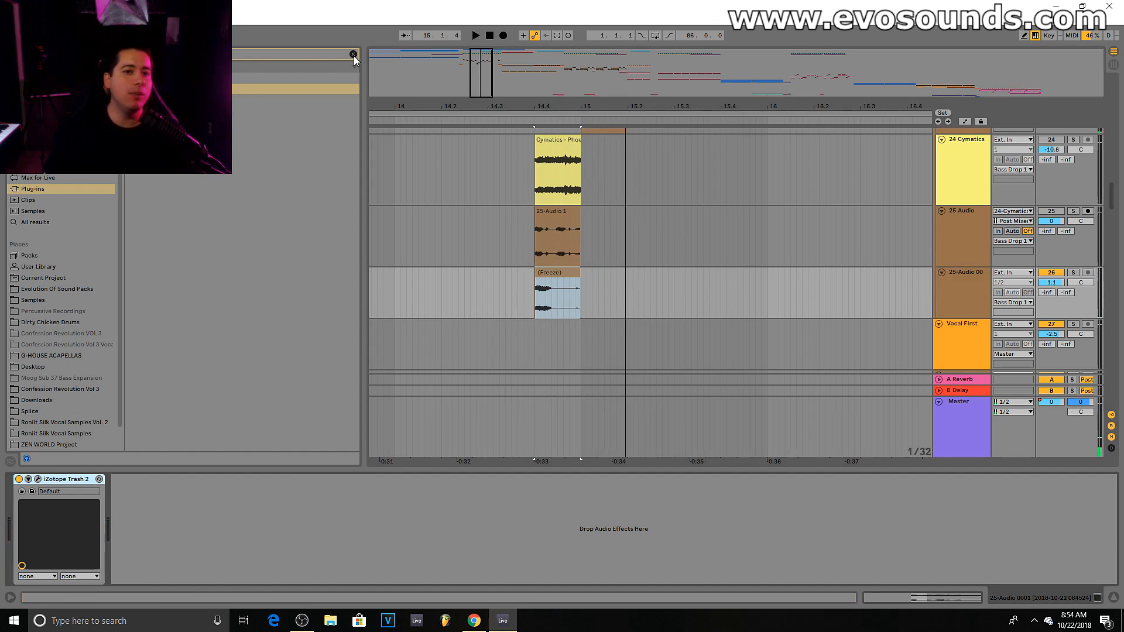
# Step: Add the LFOTool plug-in after Trash 2 on the 25-Audio 0001 track
pyautogui.click(353, 55)
pyautogui.click(353, 55)
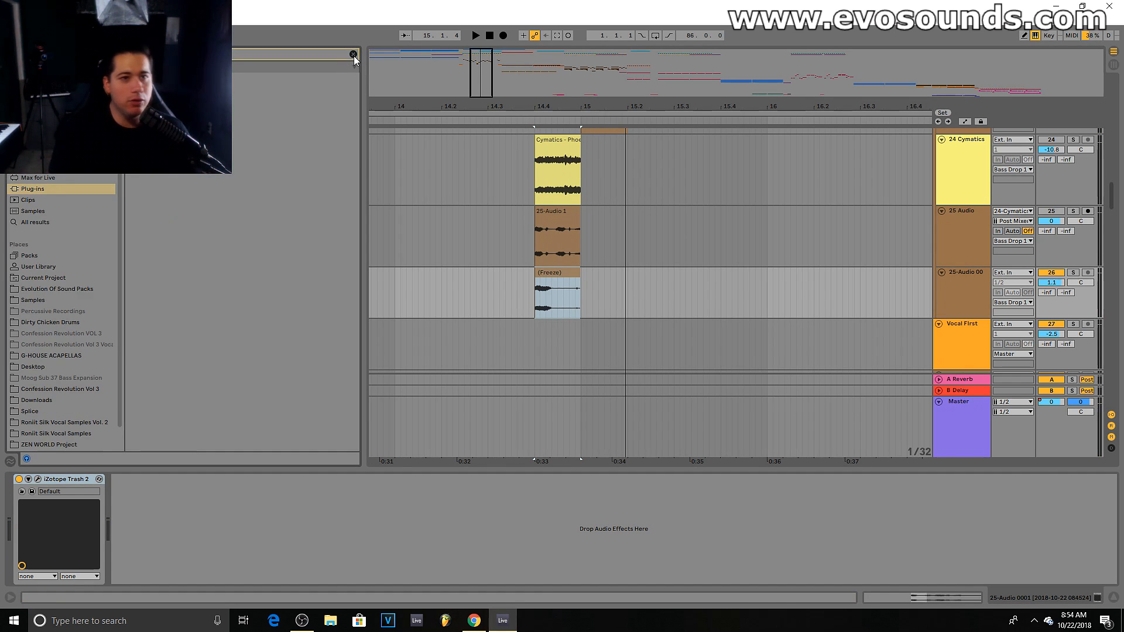
pyautogui.moveTo(175, 89); pyautogui.dragTo(221, 546)
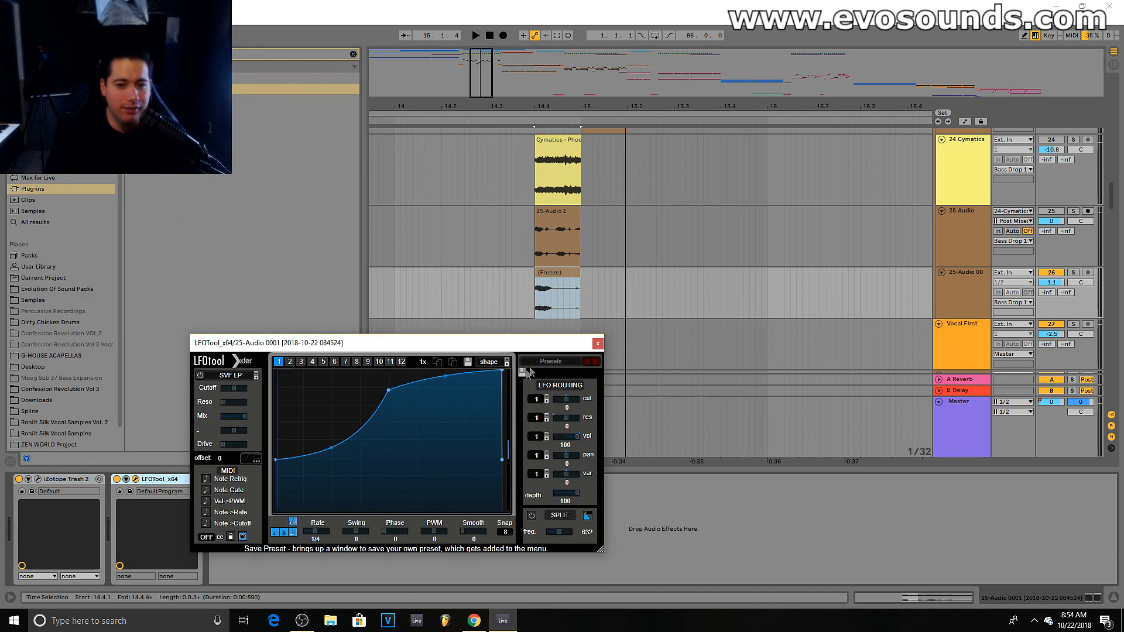
# Step: Reshape LFO graph 1 to full level with four square dips of varying depth and play the fill
pyautogui.moveTo(279, 451); pyautogui.dragTo(299, 362)
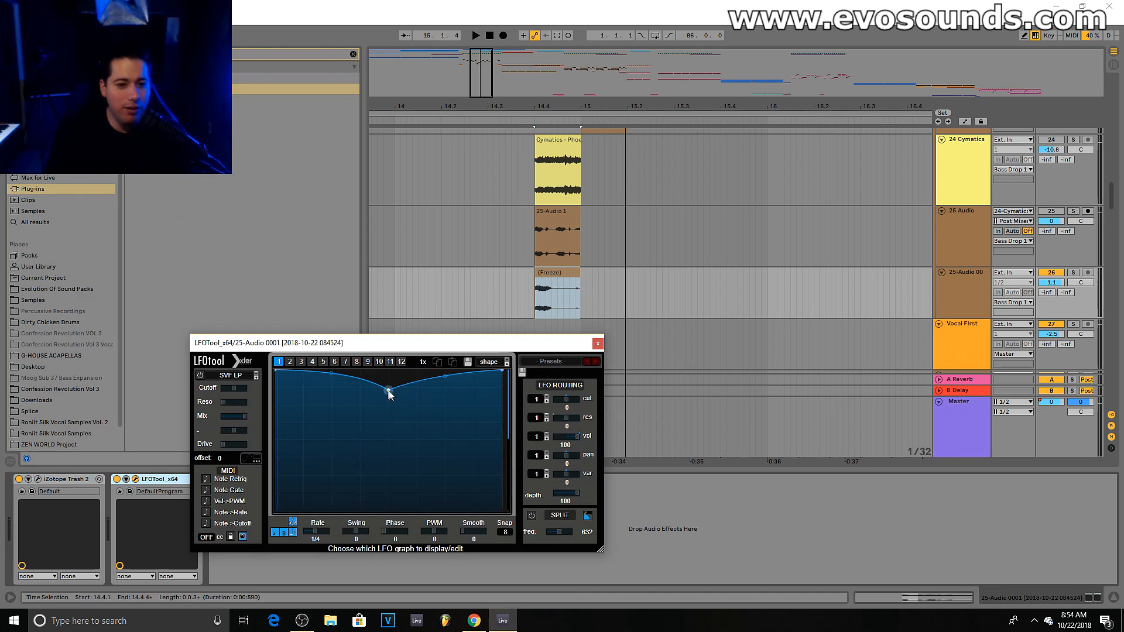
pyautogui.moveTo(390, 391); pyautogui.dragTo(393, 359)
pyautogui.keyDown('shift'); pyautogui.click(314, 496); pyautogui.keyUp('shift')
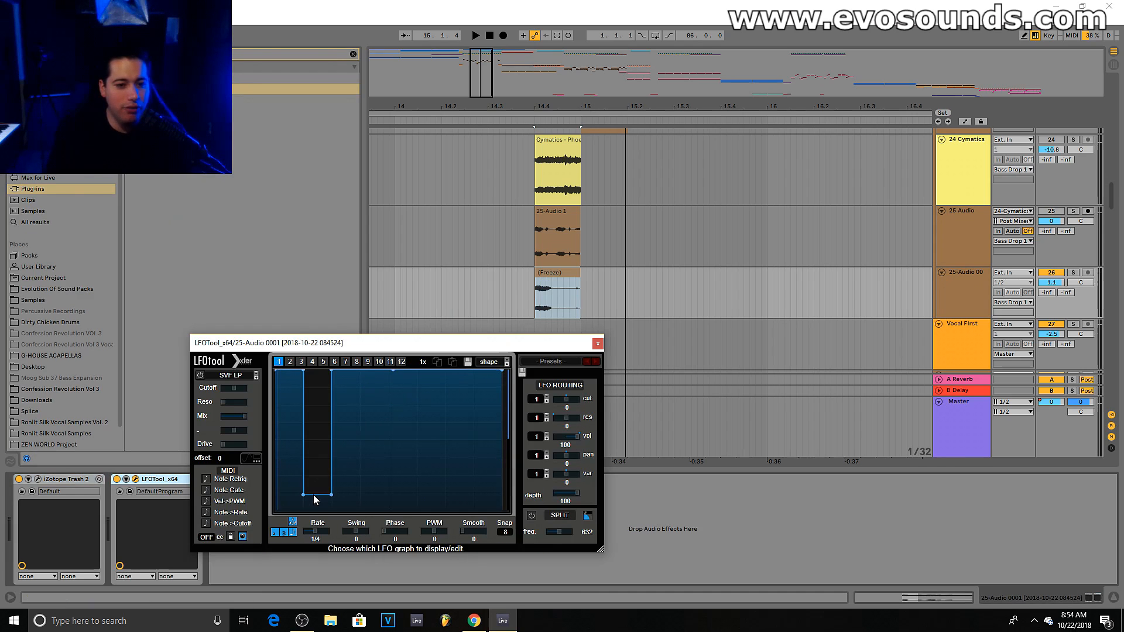
pyautogui.keyDown('shift'); pyautogui.click(372, 423); pyautogui.keyUp('shift')
pyautogui.keyDown('shift'); pyautogui.click(420, 492); pyautogui.keyUp('shift')
pyautogui.keyDown('shift'); pyautogui.click(486, 401); pyautogui.keyUp('shift')
pyautogui.press('space')
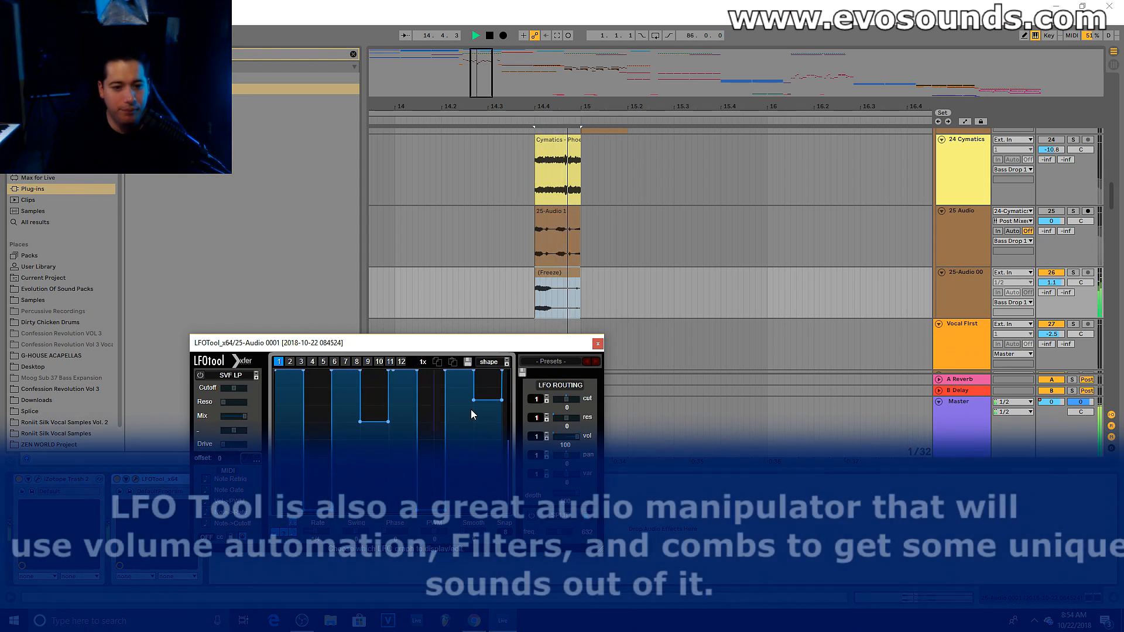
# Step: Lower the 25-Audio 0001 track volume to -5.1, solo the track and play the fill
pyautogui.moveTo(1052, 283); pyautogui.dragTo(1050, 288)
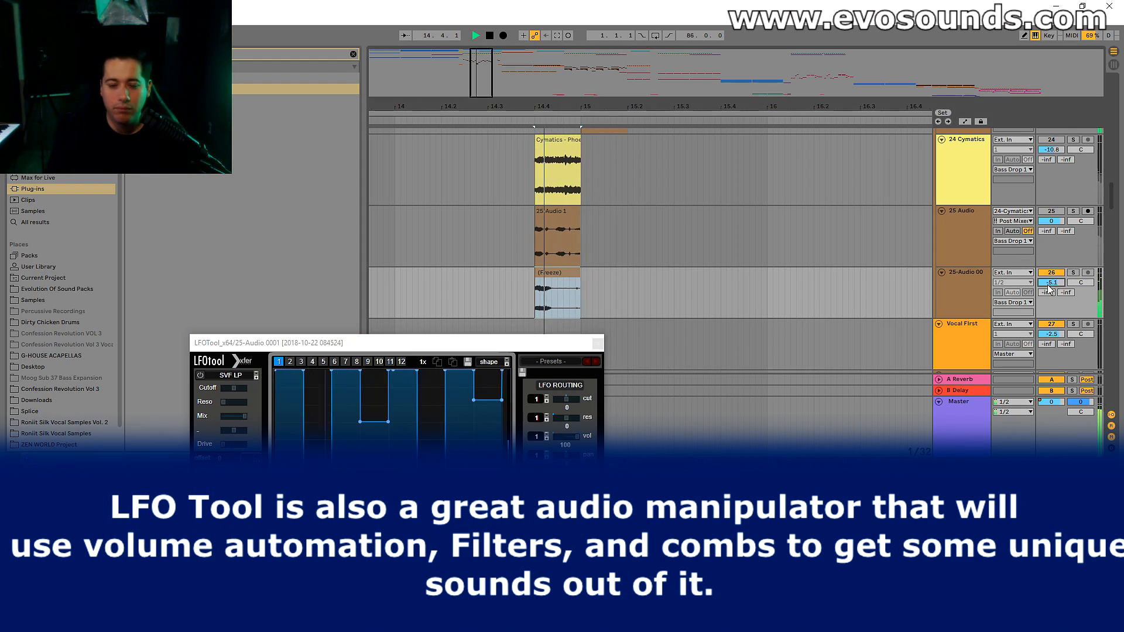
pyautogui.press('space')
pyautogui.click(1073, 272)
pyautogui.press('space')
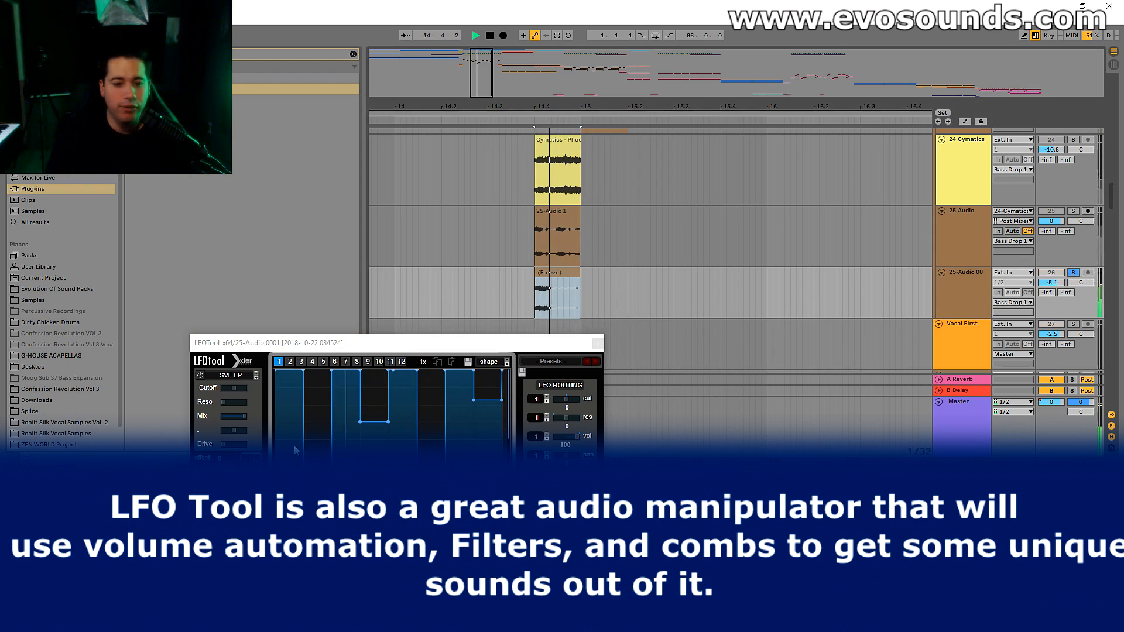
pyautogui.press('space')
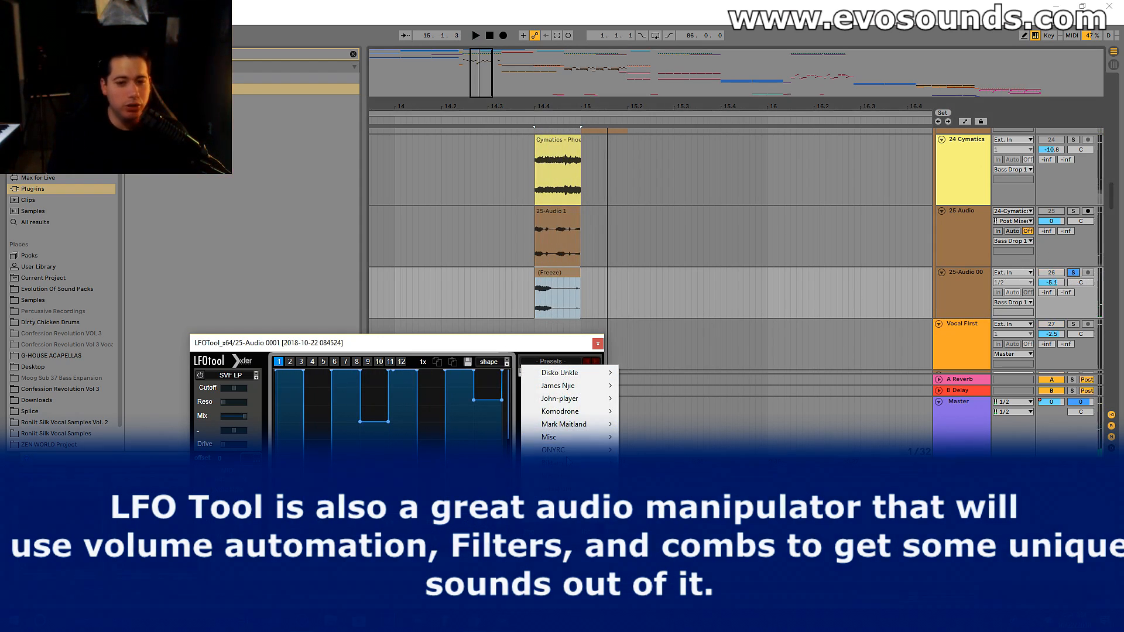
# Step: Load the Helicopter preset in LFOTool and audition it on the soloed fill
pyautogui.moveTo(577, 439)
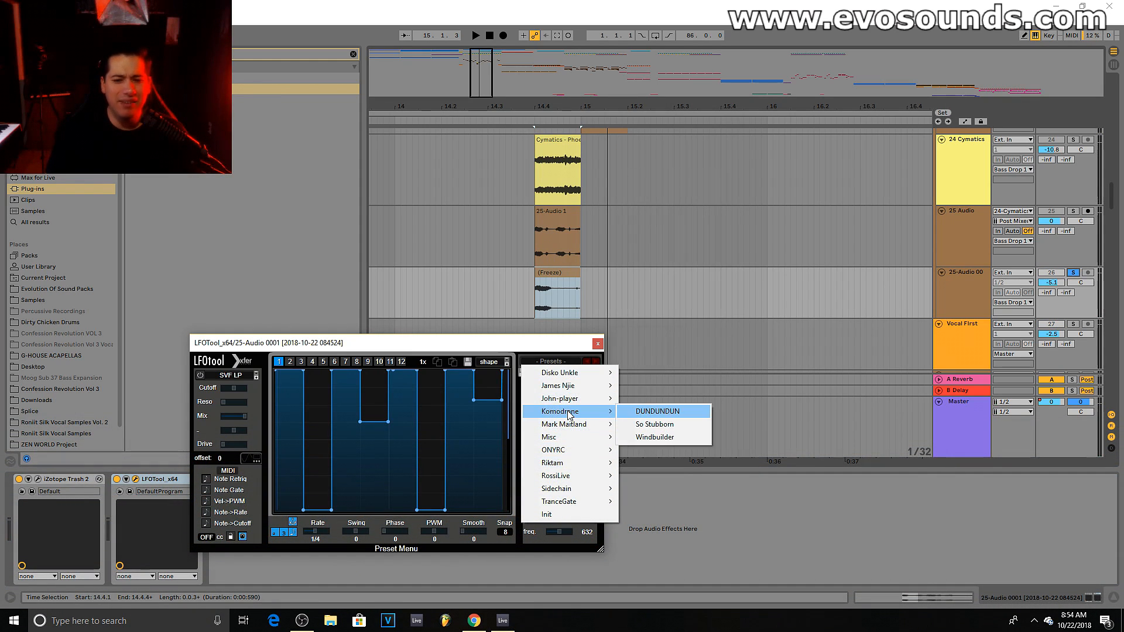
pyautogui.moveTo(578, 391)
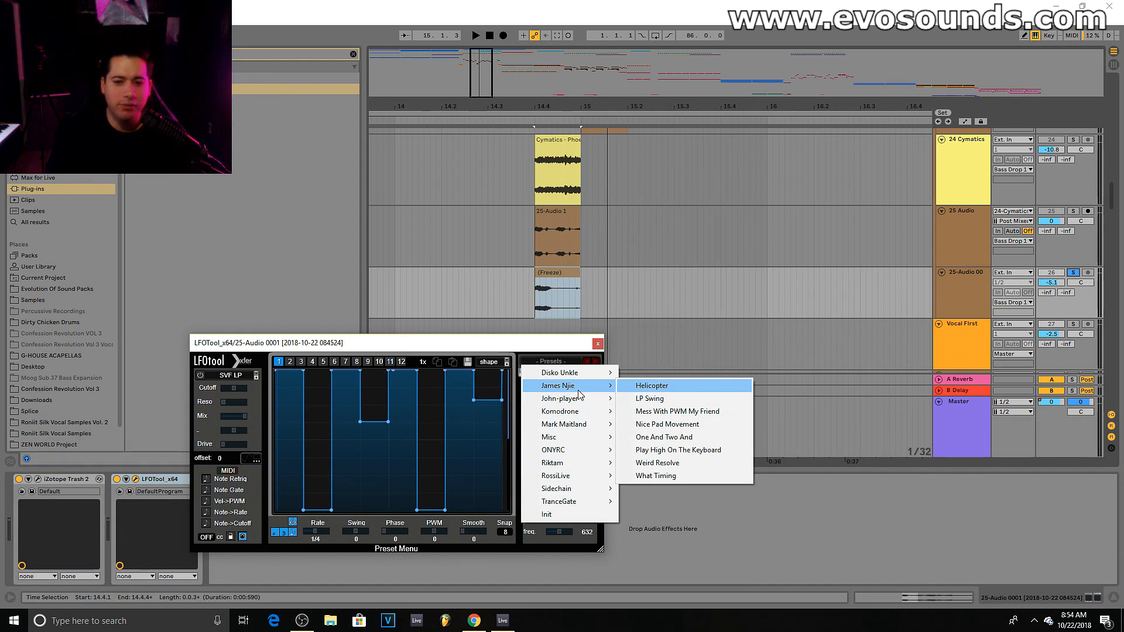
pyautogui.click(637, 386)
pyautogui.press('space')
pyautogui.press('space')
pyautogui.press('space')
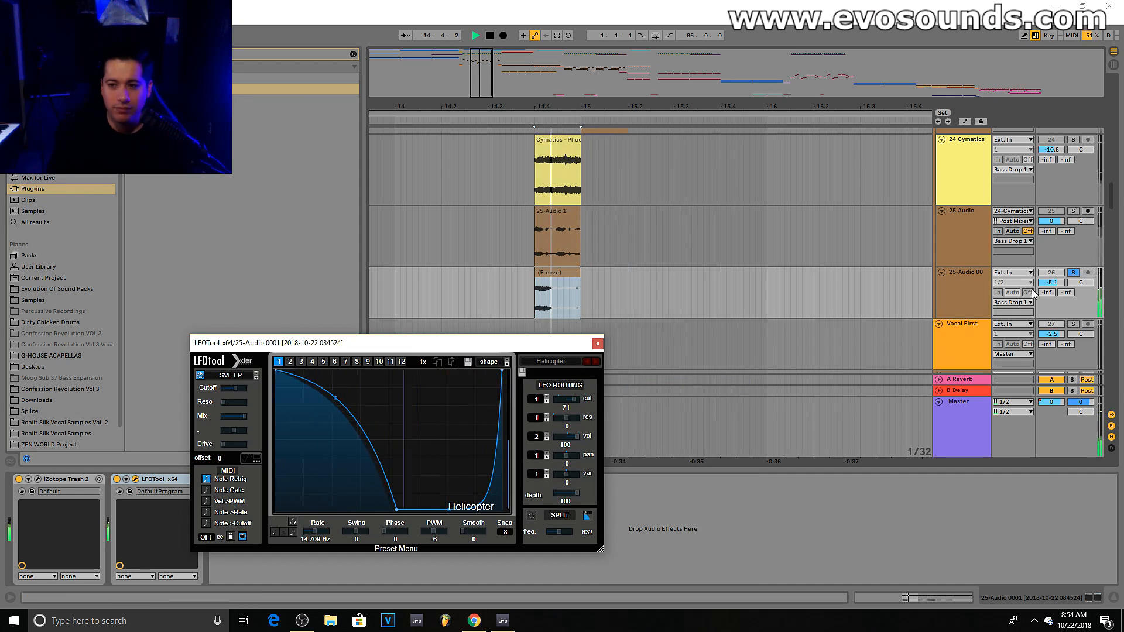
# Step: Raise the 25-Audio 0001 track volume to 2.2, unsolo the track and play the fill in context
pyautogui.moveTo(1052, 283); pyautogui.dragTo(1052, 271)
pyautogui.press('space')
pyautogui.press('space')
pyautogui.click(1074, 273)
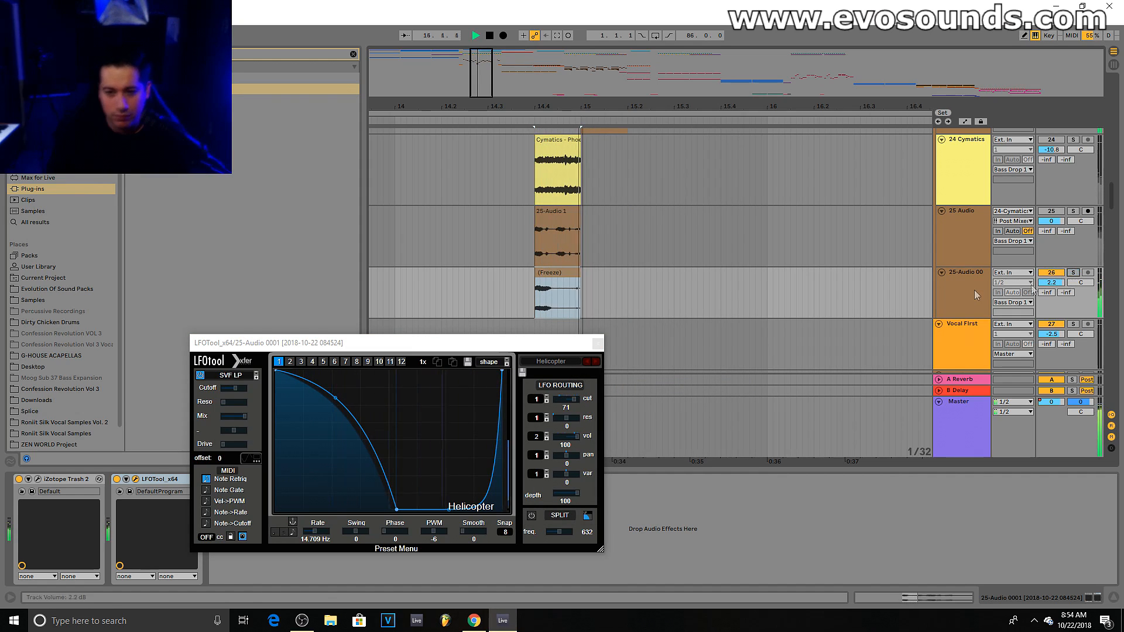
# Step: Audition the LFOTool presets Rythmic- Capstone, Rythmic- Dropped and Rythmic- Getting ready, raising the last peak of Capstone's graph
pyautogui.click(554, 361)
pyautogui.press('space')
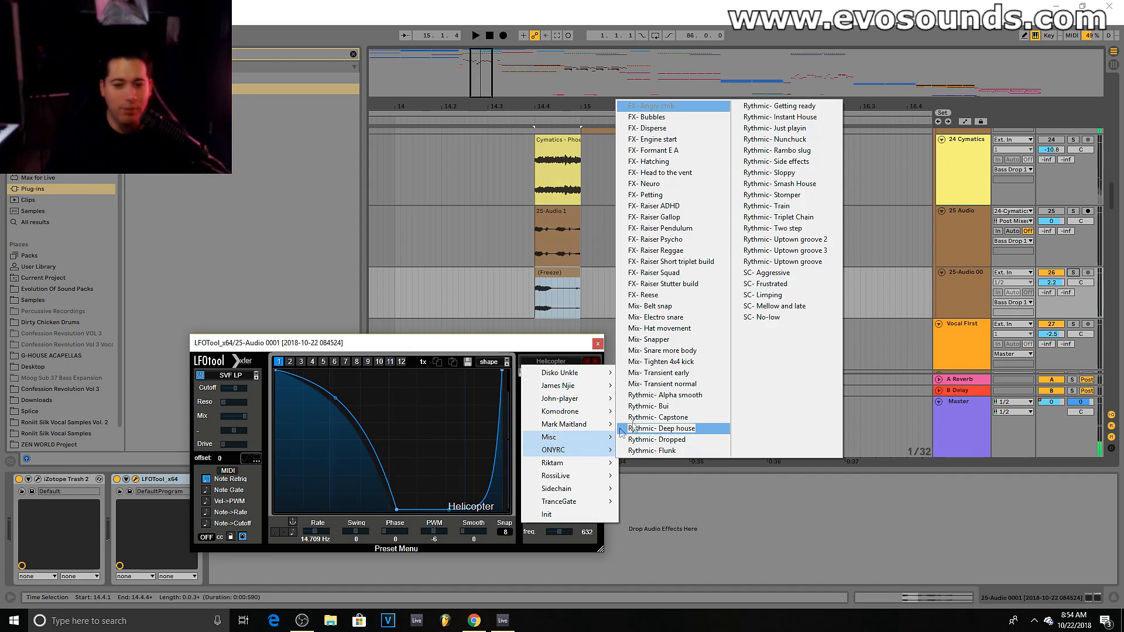
pyautogui.click(666, 424)
pyautogui.press('space')
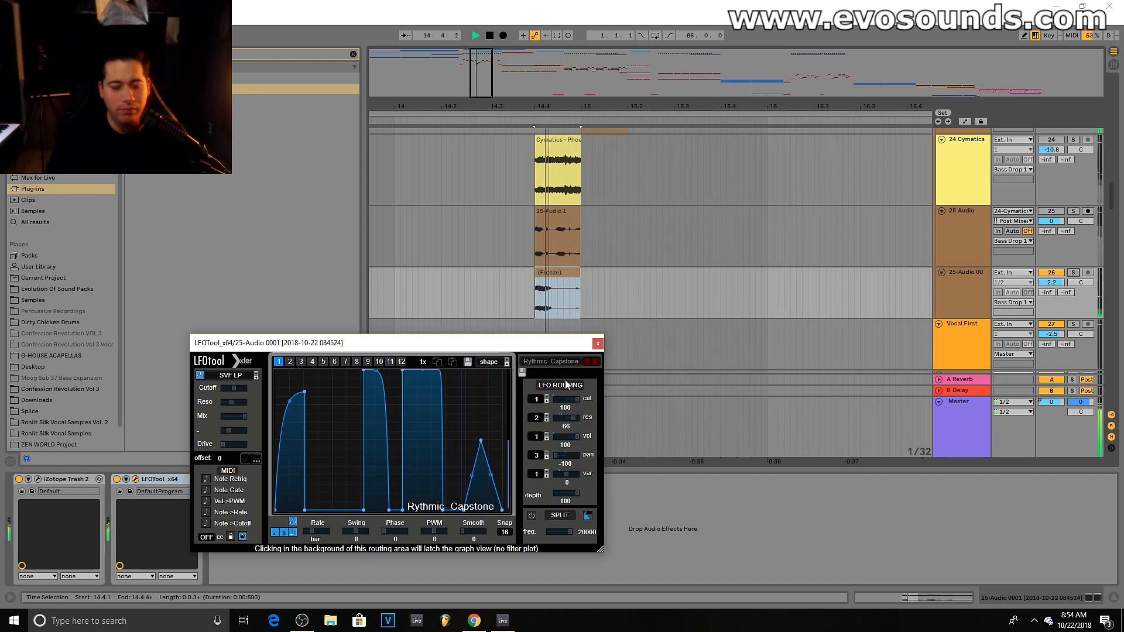
pyautogui.moveTo(481, 441); pyautogui.dragTo(481, 414)
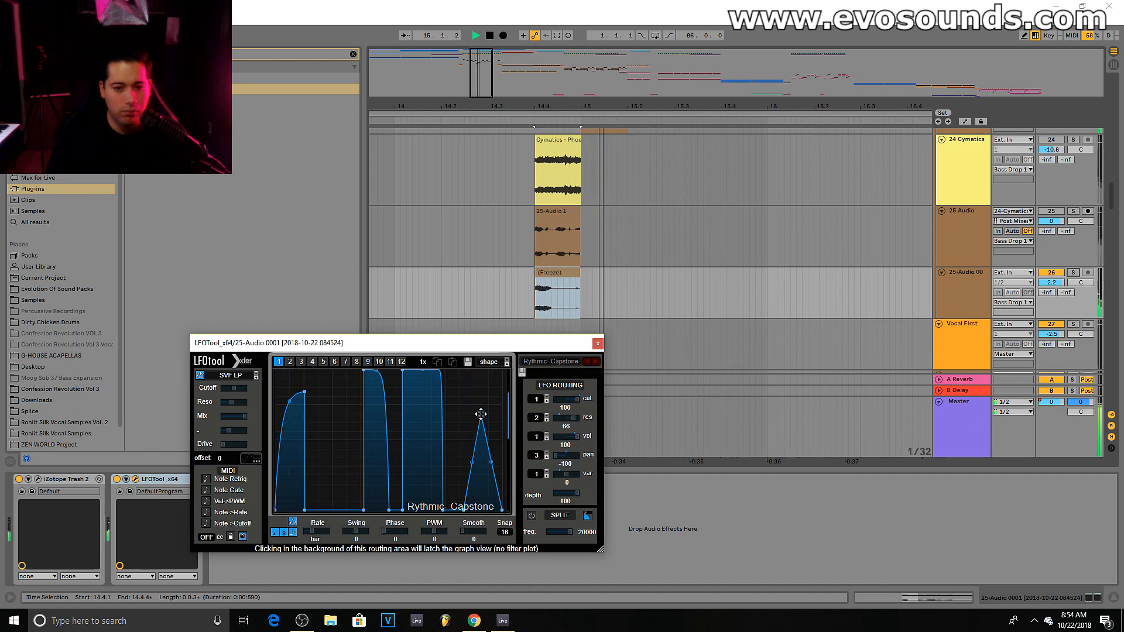
pyautogui.click(595, 362)
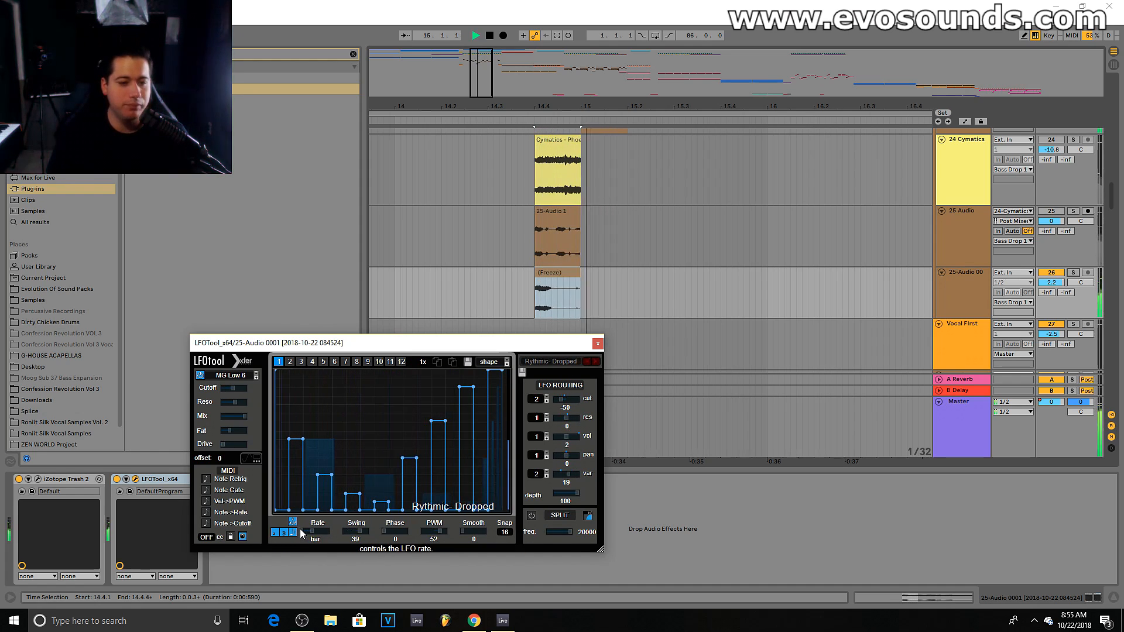
pyautogui.click(599, 361)
# Step: Load the Hit by Mau5 preset in LFOTool, play the fill and close the plug-in window
pyautogui.click(567, 362)
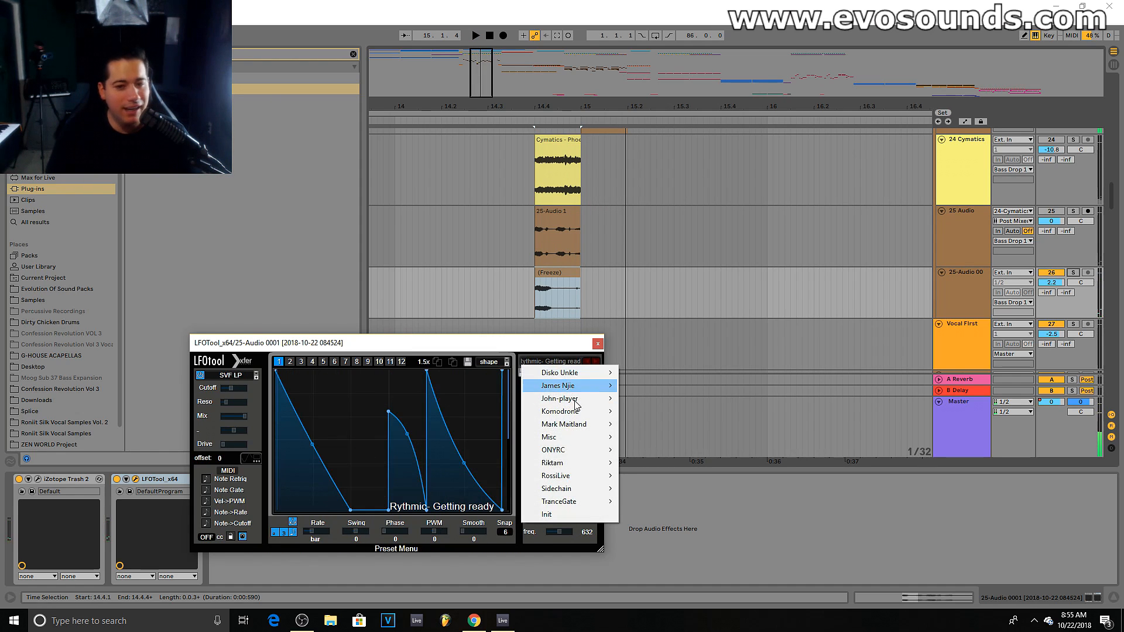
pyautogui.moveTo(570, 478)
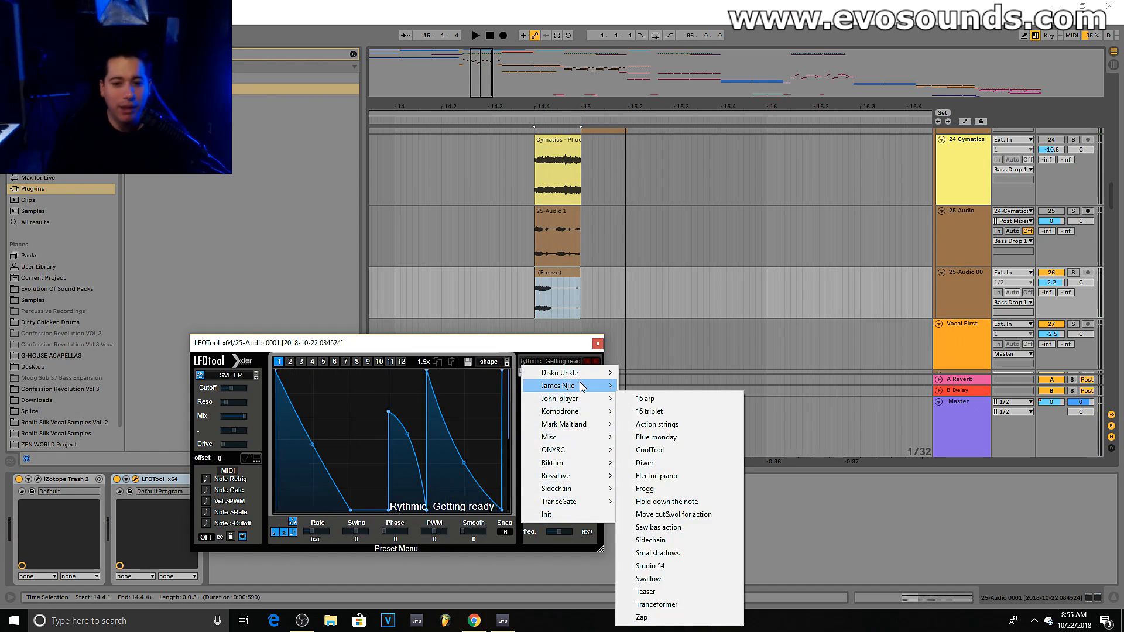
pyautogui.moveTo(581, 387)
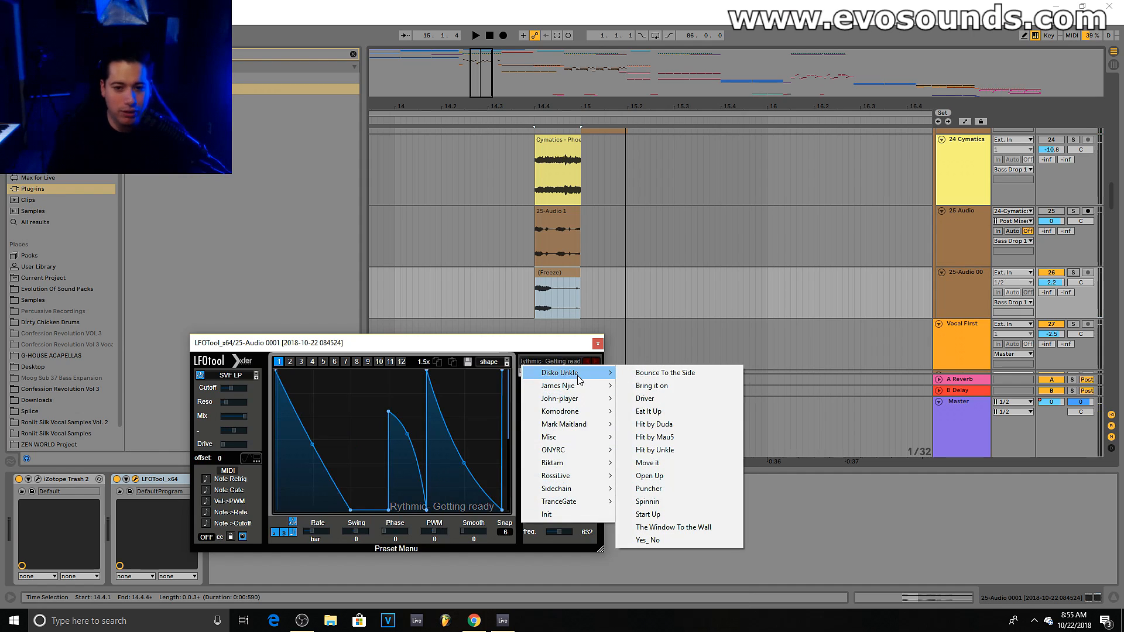
pyautogui.click(688, 438)
pyautogui.press('space')
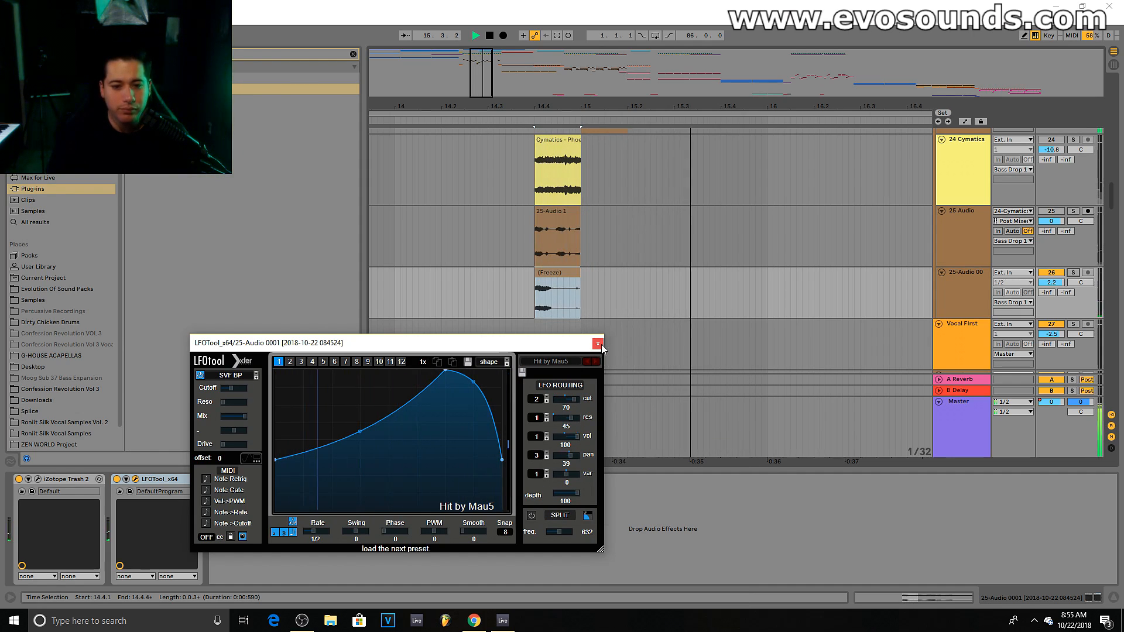
pyautogui.click(598, 344)
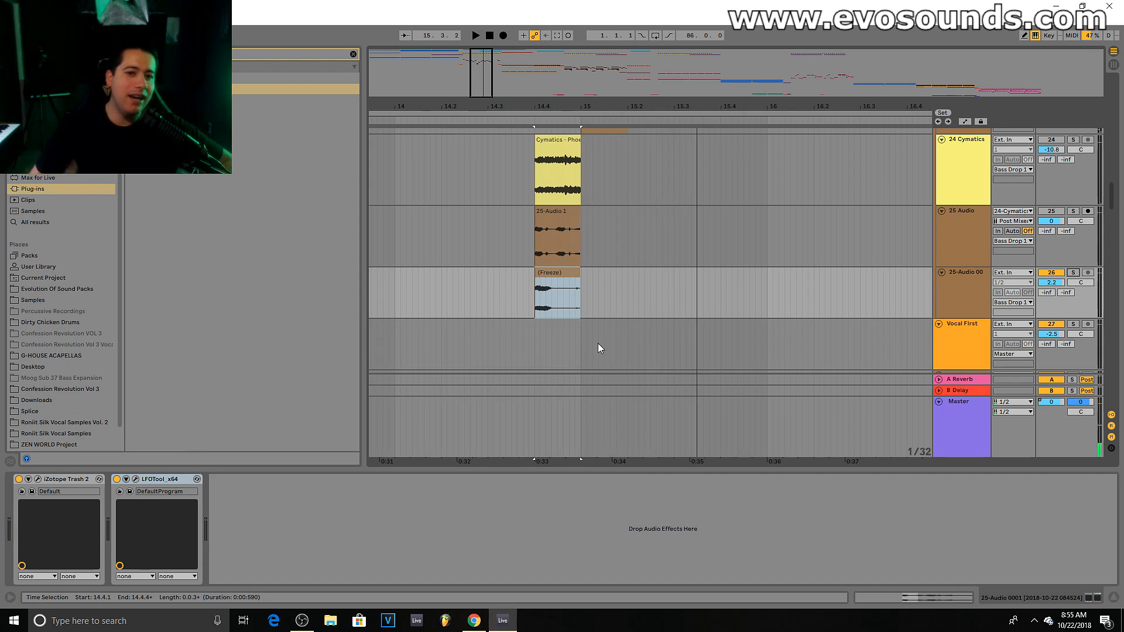
# Step: Review the Fracture plug-in settings on the 24 Cymatics track while playing that track soloed
pyautogui.scroll(3, 598, 343)
pyautogui.click(537, 309)
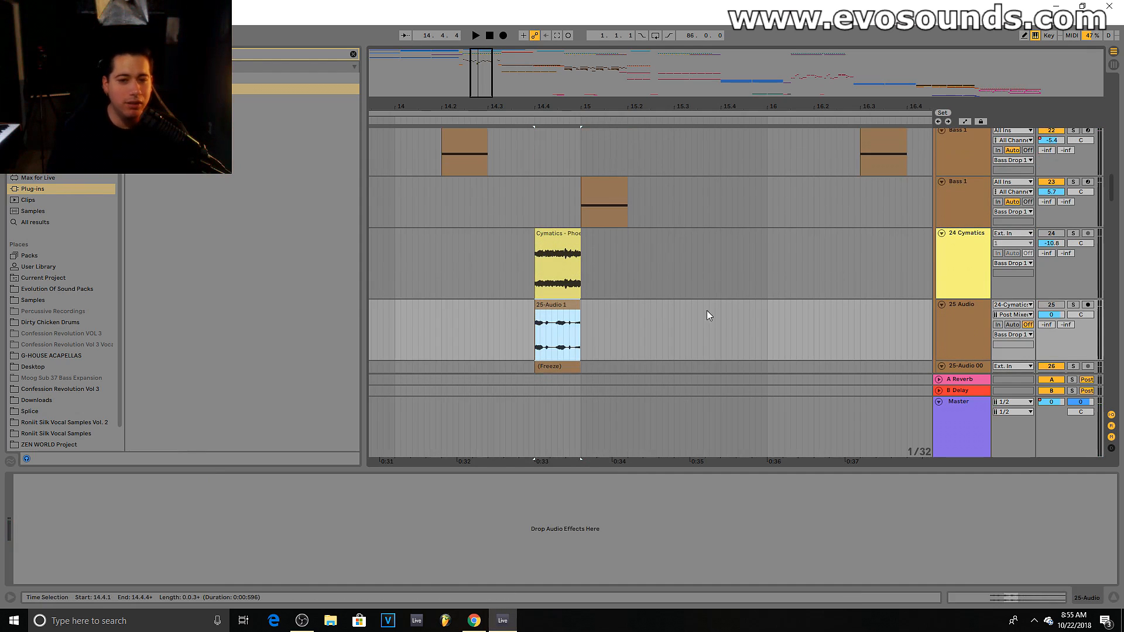
pyautogui.scroll(-1, 670, 324)
pyautogui.doubleClick(957, 237)
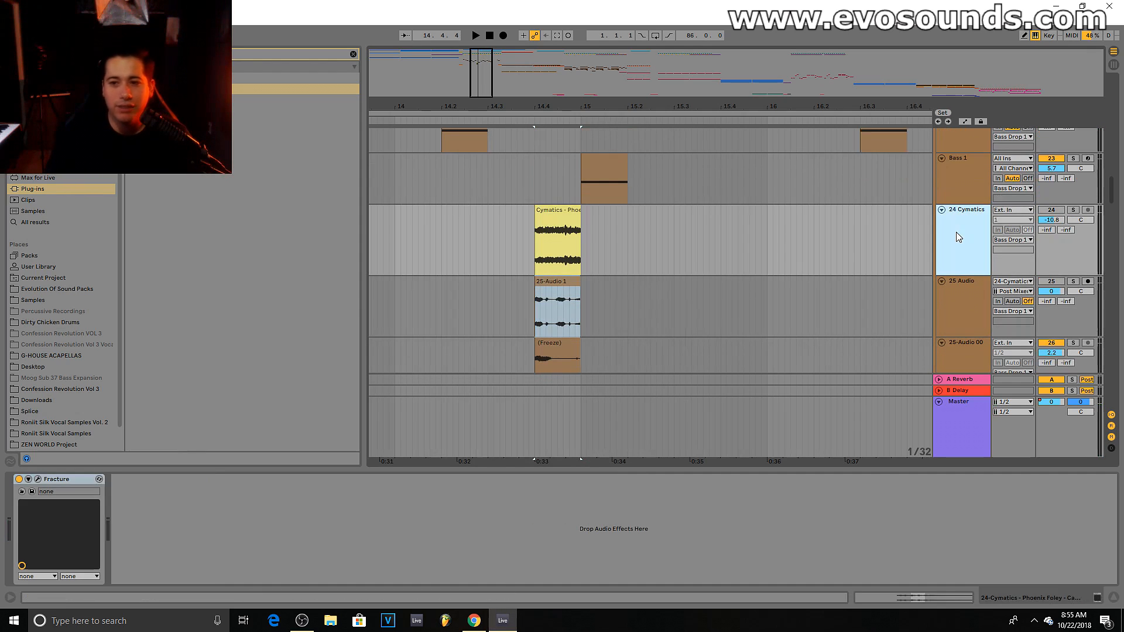
pyautogui.click(38, 480)
pyautogui.click(1073, 210)
pyautogui.press('space')
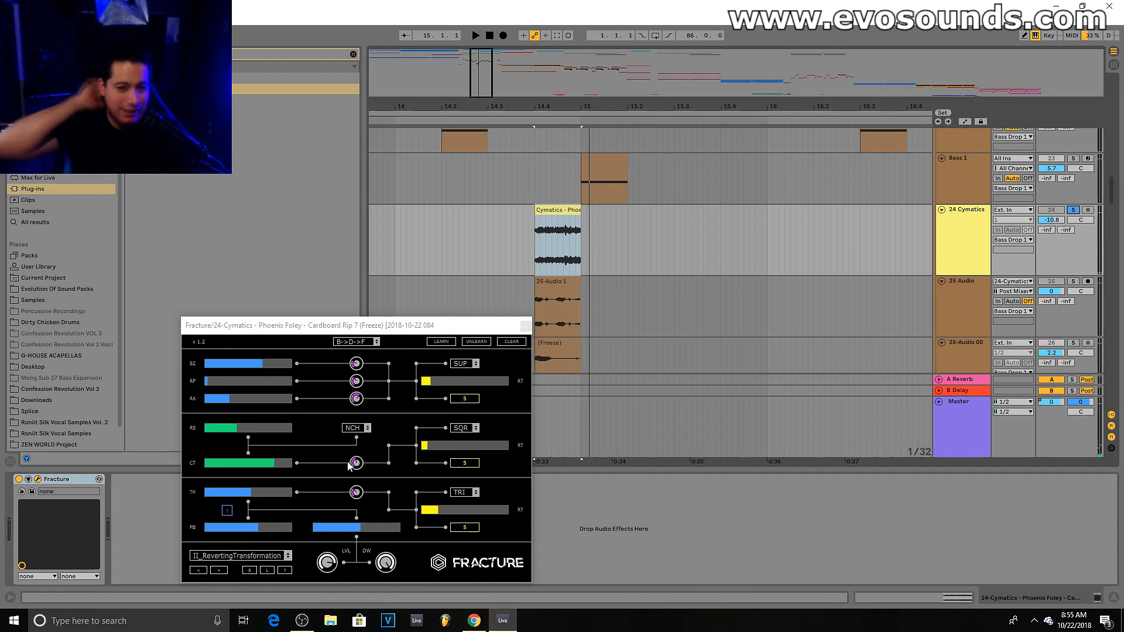
pyautogui.click(526, 327)
# Step: Extend the 25-Audio 1 clip's end, move the clip to start at bar 15 and play it soloed
pyautogui.click(573, 284)
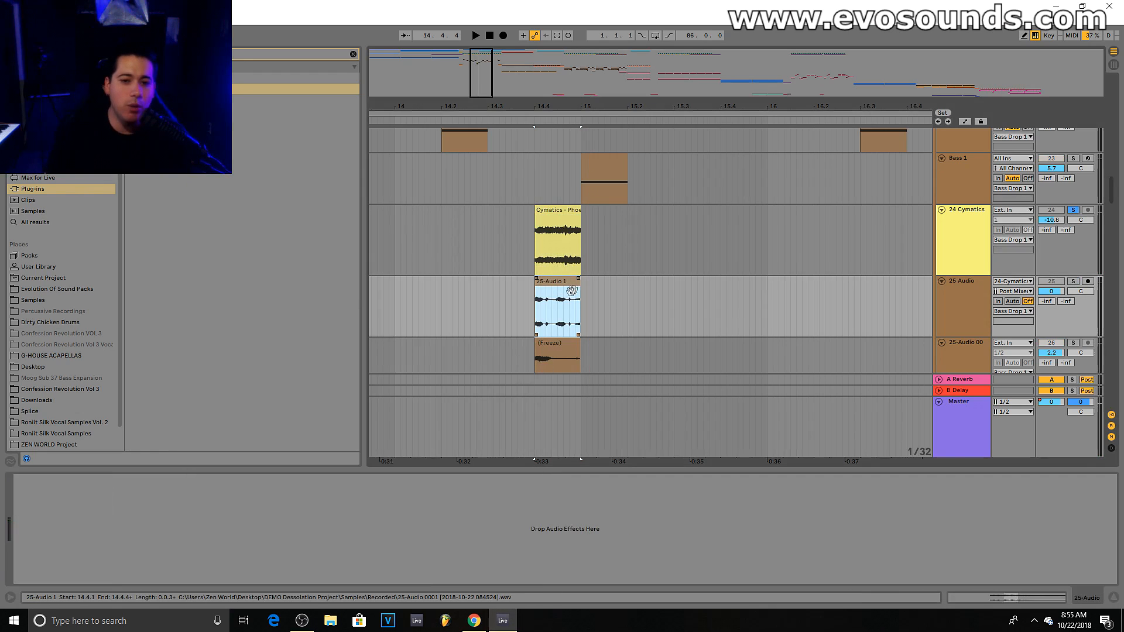
pyautogui.moveTo(579, 284); pyautogui.dragTo(818, 306)
pyautogui.moveTo(585, 284); pyautogui.dragTo(612, 293)
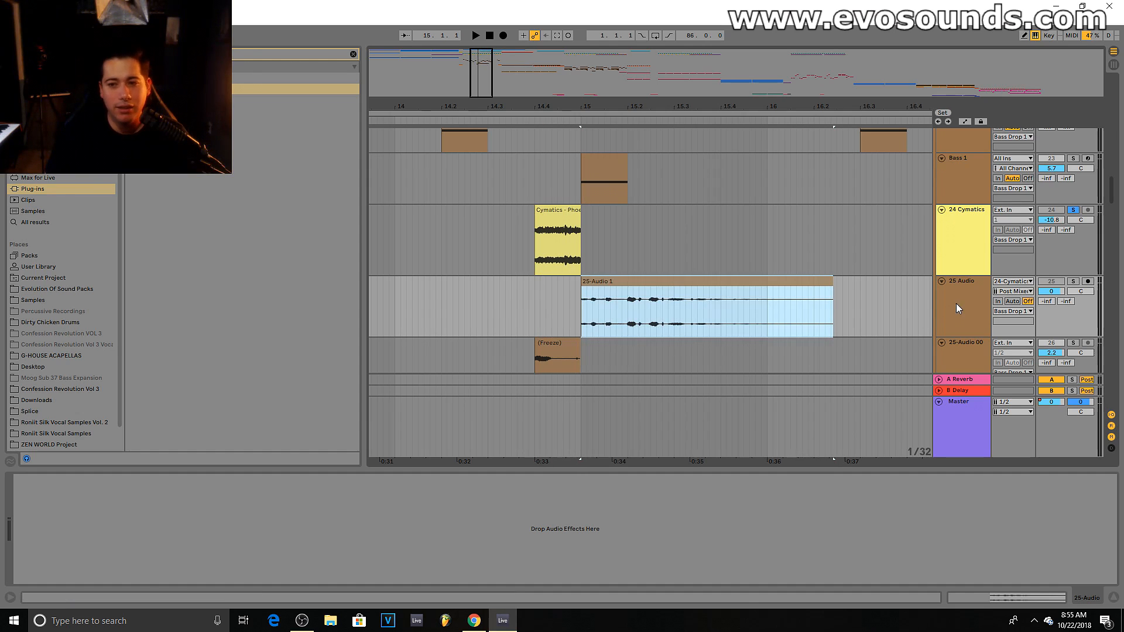
pyautogui.click(1073, 282)
pyautogui.press('space')
# Step: Switch Warp off and on again for the 25-Audio 1 clip to clear its warp markers, and play it
pyautogui.doubleClick(771, 282)
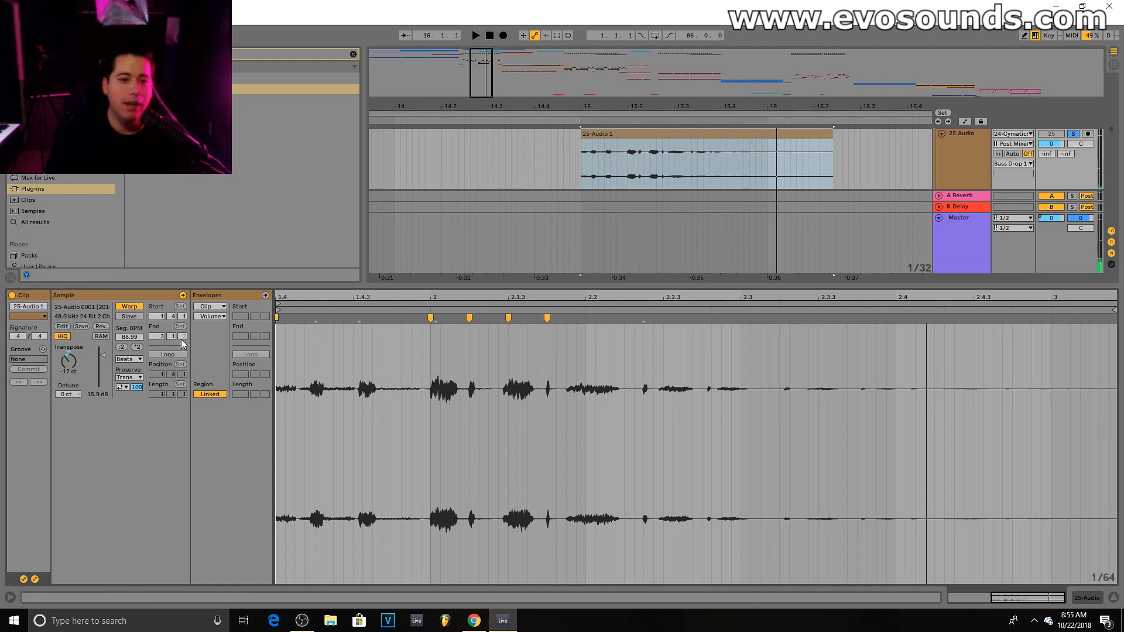
pyautogui.click(140, 309)
pyautogui.click(140, 308)
pyautogui.click(499, 345)
pyautogui.press('space')
pyautogui.moveTo(585, 106); pyautogui.dragTo(536, 66)
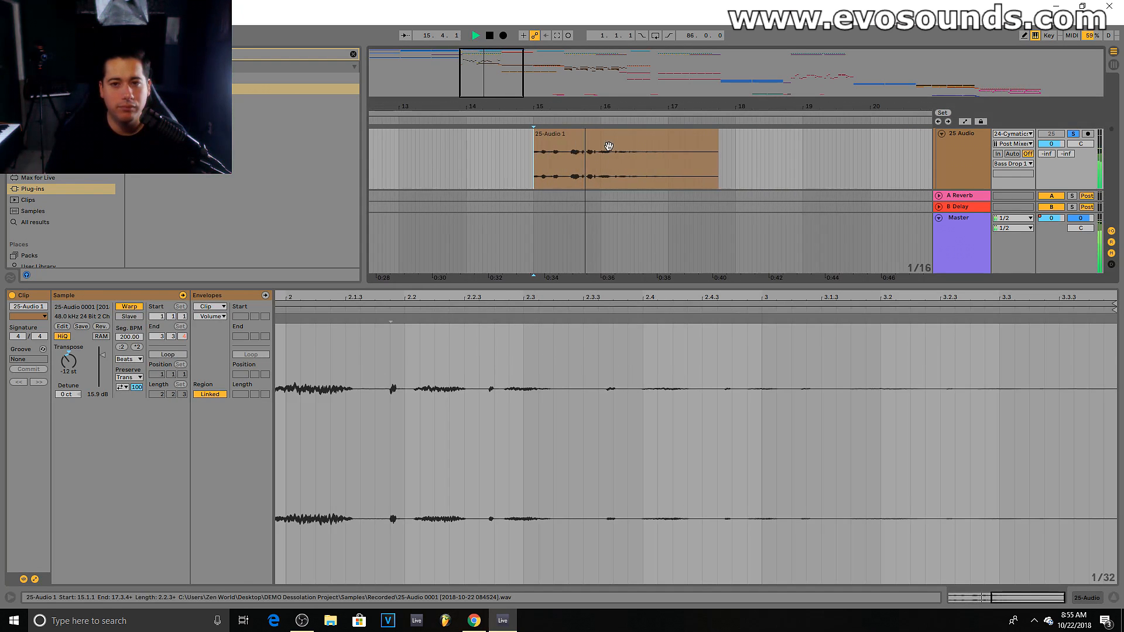
pyautogui.click(609, 147)
pyautogui.press('space')
# Step: Compress the 25-Audio 1 clip in time so it ends at about 15.3, and play it
pyautogui.moveTo(712, 136); pyautogui.dragTo(566, 147)
pyautogui.press('space')
pyautogui.press('space')
pyautogui.press('space')
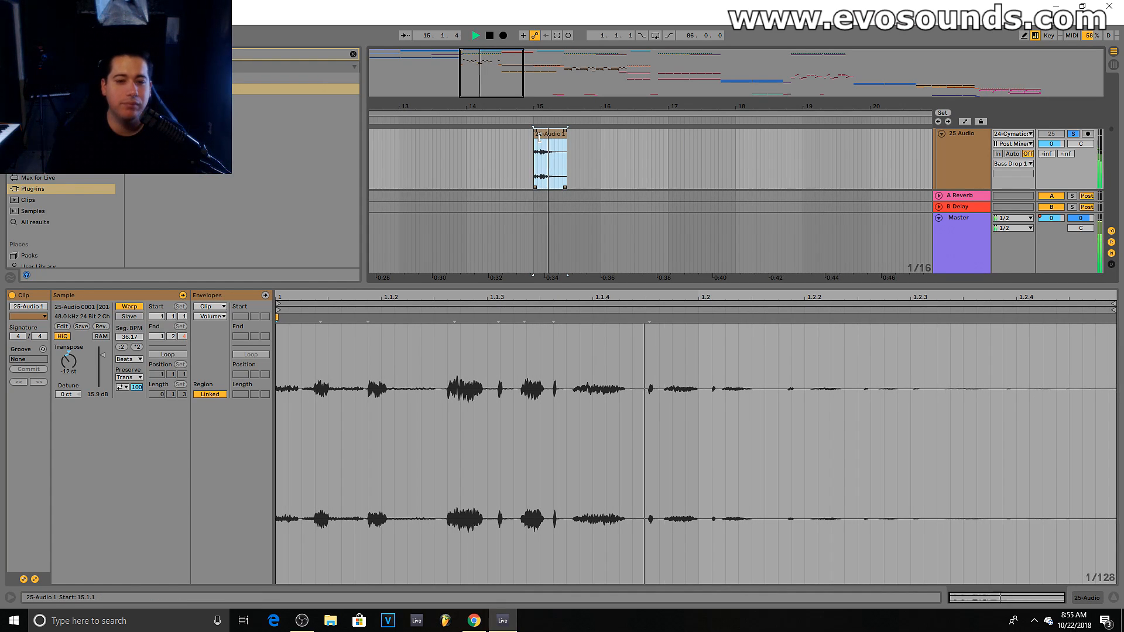
pyautogui.press('space')
# Step: Set the clip's Beats transient loop mode to Loop Off and its transient envelope to 0 while replaying it
pyautogui.click(122, 387)
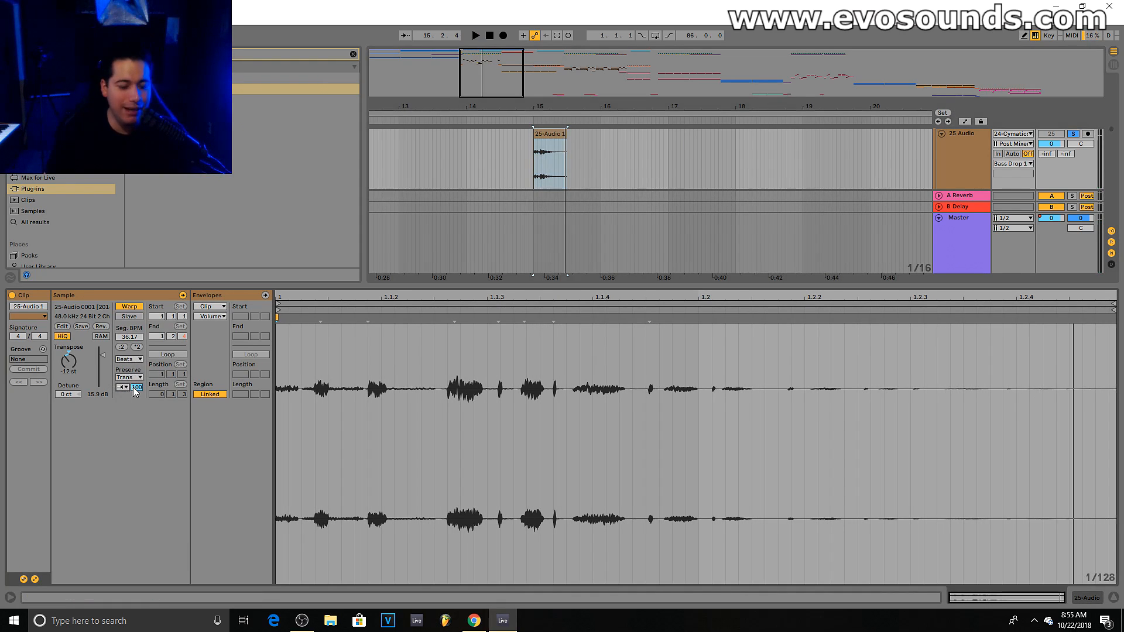
pyautogui.press('space')
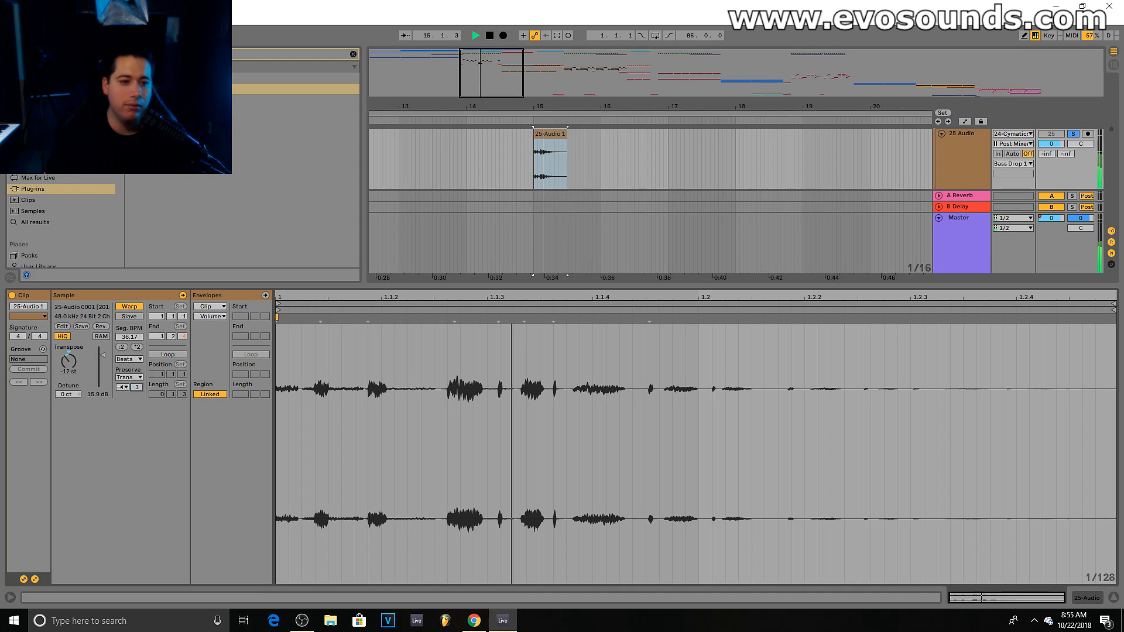
pyautogui.moveTo(137, 387); pyautogui.dragTo(137, 391)
pyautogui.press('space')
pyautogui.press('space')
pyautogui.press('space')
pyautogui.press('space')
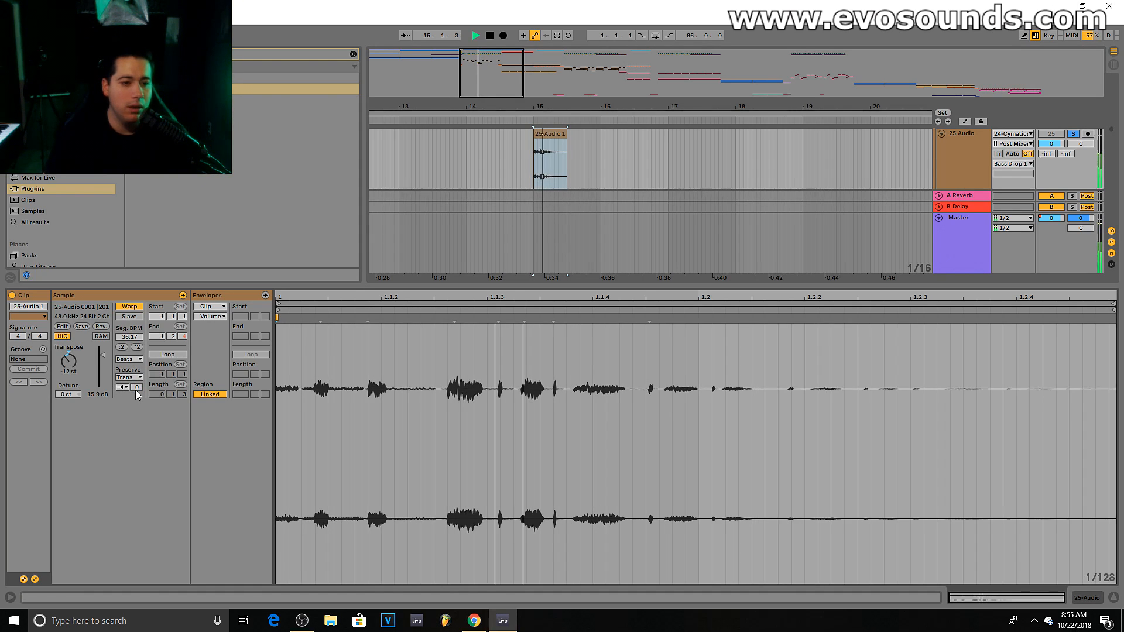
pyautogui.press('space')
# Step: Reset the clip's transpose to 0 st, replay it and trim its end back to 15.2
pyautogui.rightClick(65, 361)
pyautogui.click(80, 370)
pyautogui.press('space')
pyautogui.press('space')
pyautogui.press('space')
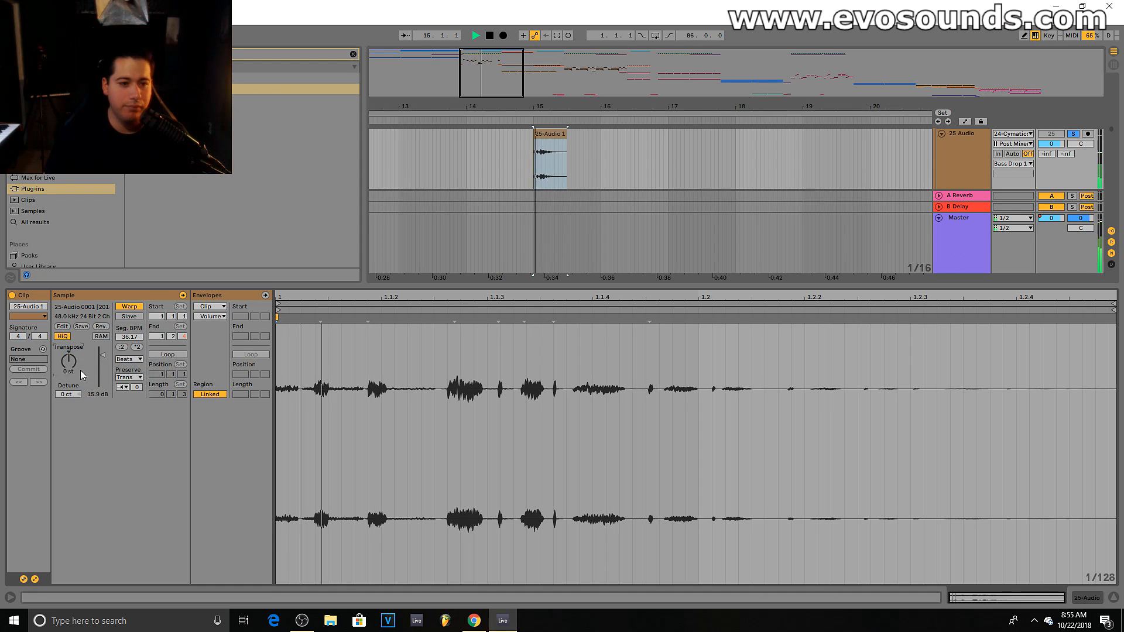
pyautogui.press('space')
pyautogui.moveTo(485, 71); pyautogui.dragTo(481, 123)
pyautogui.moveTo(696, 139); pyautogui.dragTo(627, 150)
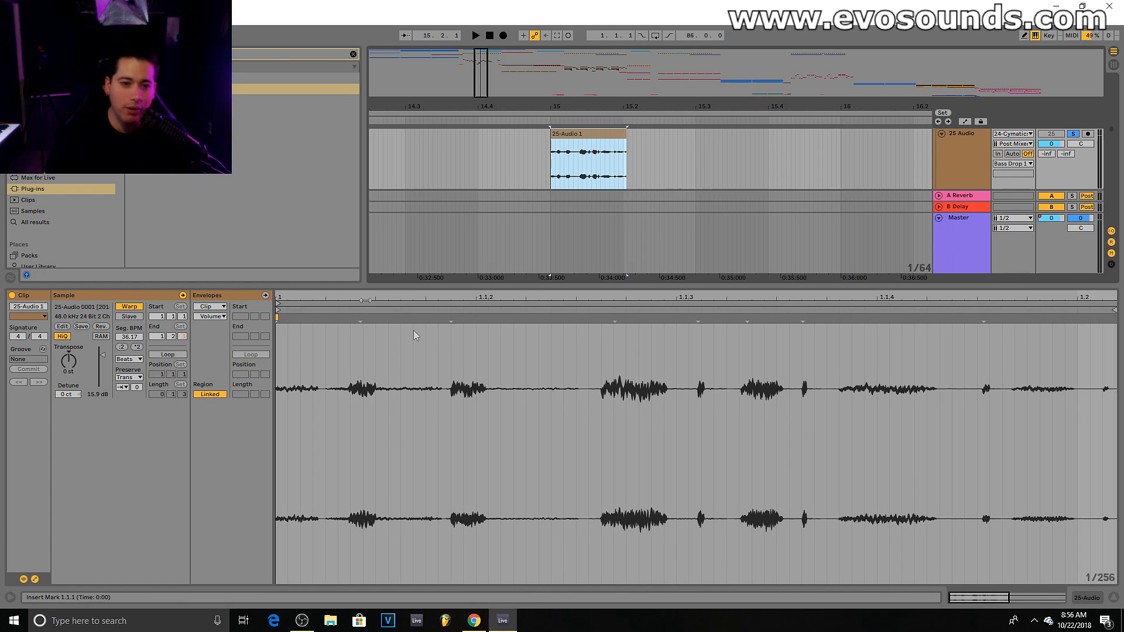
# Step: Add warp markers to the clip's early and middle hits, shift them onto the grid and play the result
pyautogui.moveTo(450, 319); pyautogui.dragTo(476, 319)
pyautogui.doubleClick(374, 319)
pyautogui.moveTo(640, 319); pyautogui.dragTo(678, 319)
pyautogui.press('space')
pyautogui.press('space')
# Step: Stretch the clip's late hit with a warp marker to just before 1.2 and replay the clip
pyautogui.click(764, 327)
pyautogui.click(761, 318)
pyautogui.moveTo(762, 318); pyautogui.dragTo(1080, 321)
pyautogui.moveTo(599, 305); pyautogui.dragTo(599, 297)
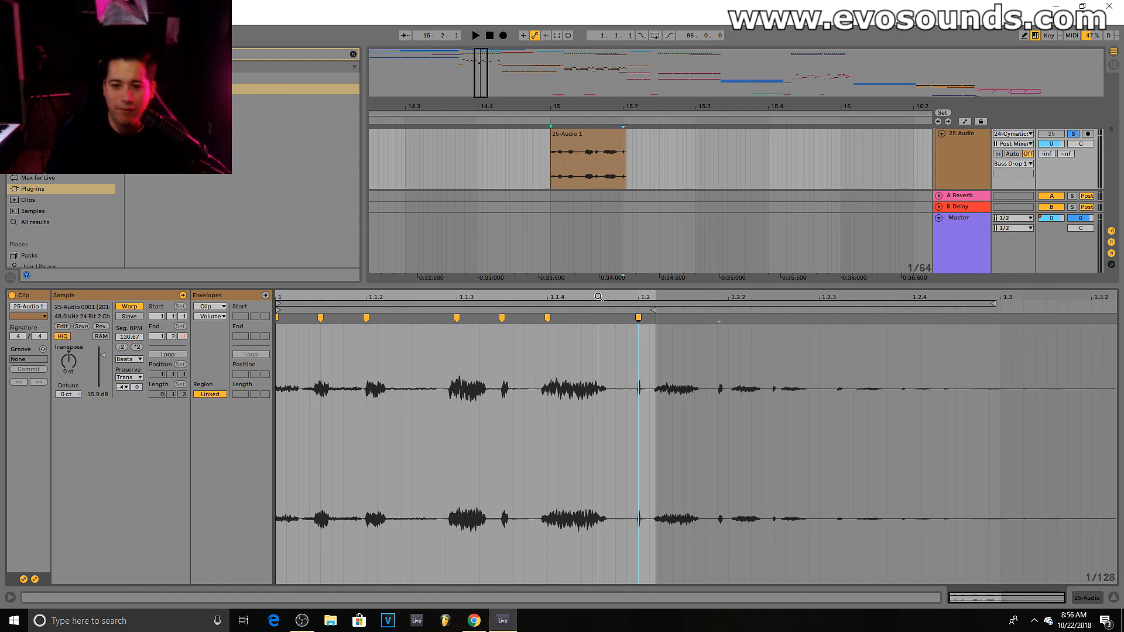
pyautogui.press('space')
pyautogui.press('space')
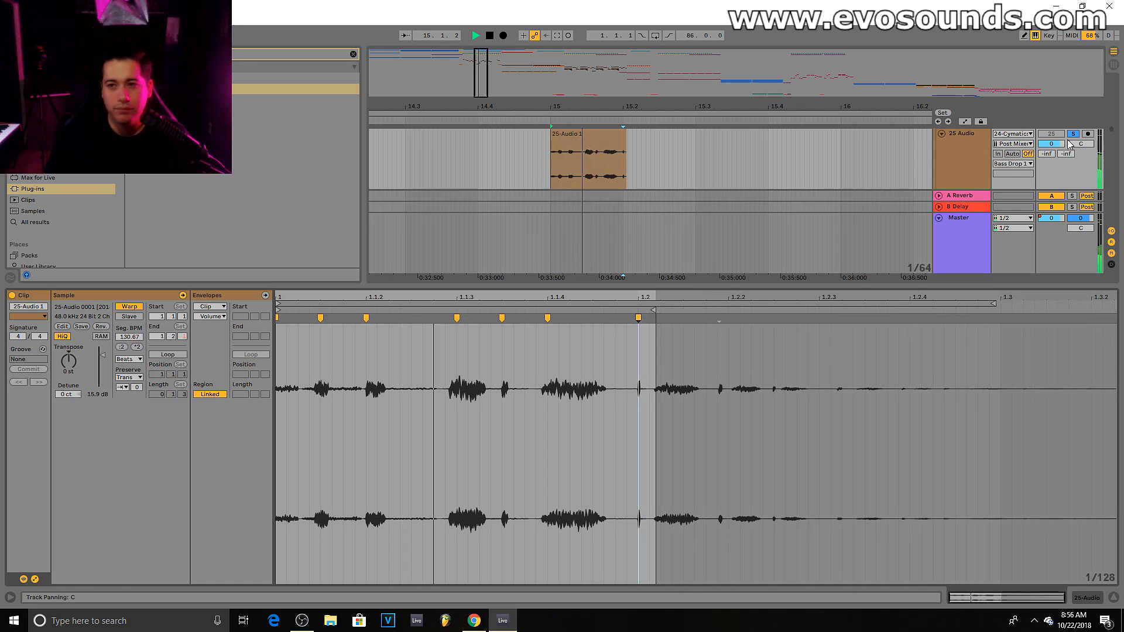
# Step: Unsolo the 25 Audio track, hide the clip detail view and play the clip with the other tracks
pyautogui.click(1074, 134)
pyautogui.press('space')
pyautogui.press('space')
pyautogui.hotkey('ctrl', 'alt', 'l')
pyautogui.press('space')
pyautogui.press('space')
pyautogui.click(1058, 136)
pyautogui.press('space')
pyautogui.press('space')
# Step: Raise the 25 Audio track volume to 6.0 and replay the section
pyautogui.scroll(-2, 564, 167)
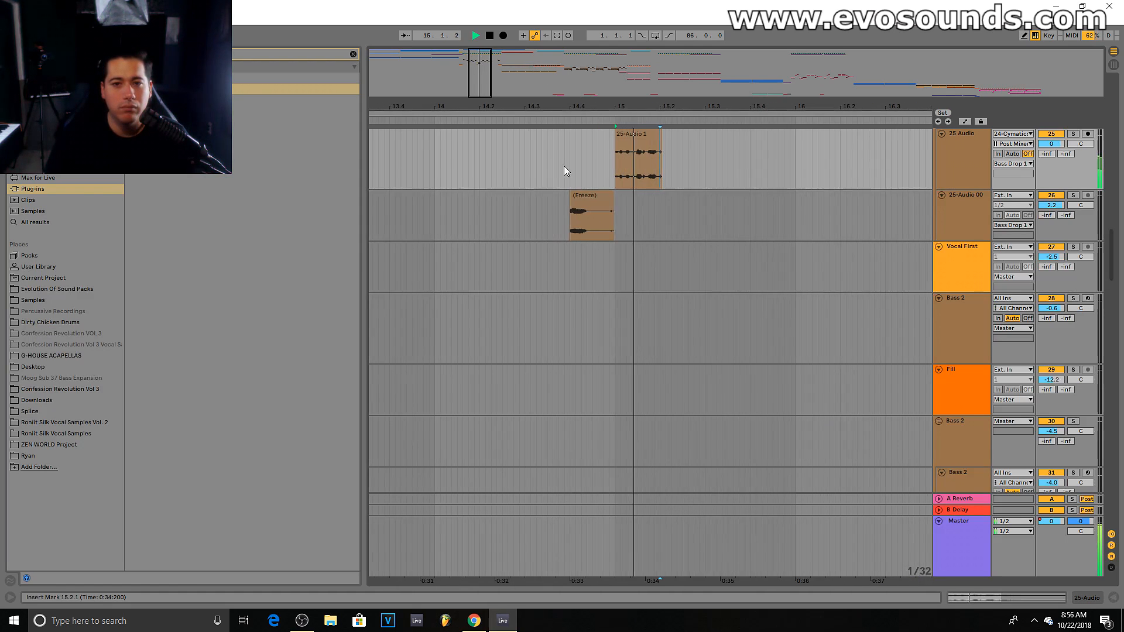
pyautogui.scroll(1, 564, 167)
pyautogui.moveTo(1052, 203); pyautogui.dragTo(1052, 182)
pyautogui.press('space')
pyautogui.press('space')
pyautogui.press('space')
# Step: Move the 25-Audio 1 clip to start at 14.4 and play the arrangement leading into it
pyautogui.moveTo(637, 193); pyautogui.dragTo(592, 211)
pyautogui.scroll(2, 496, 202)
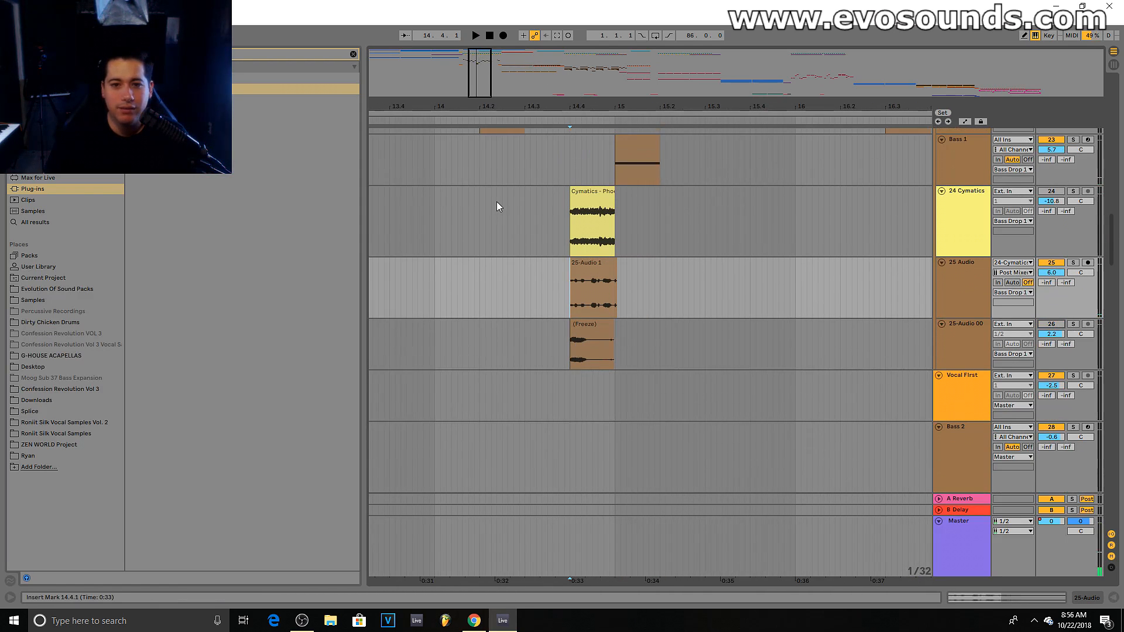
pyautogui.click(496, 202)
pyautogui.press('space')
pyautogui.click(542, 237)
pyautogui.press('space')
pyautogui.press('space')
# Step: Trim the 25-Audio 1 clip's end to just before bar 15
pyautogui.click(608, 264)
pyautogui.press('space')
pyautogui.moveTo(617, 265); pyautogui.dragTo(611, 268)
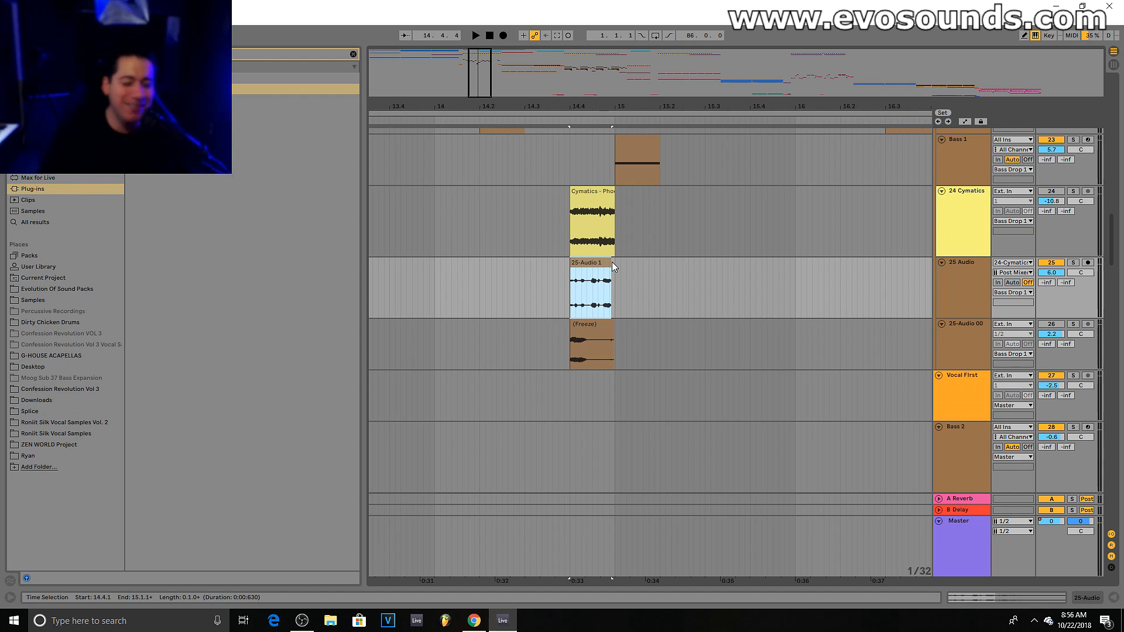
# Step: Show the device chain of the 24 Cymatics track
pyautogui.doubleClick(979, 279)
pyautogui.click(971, 227)
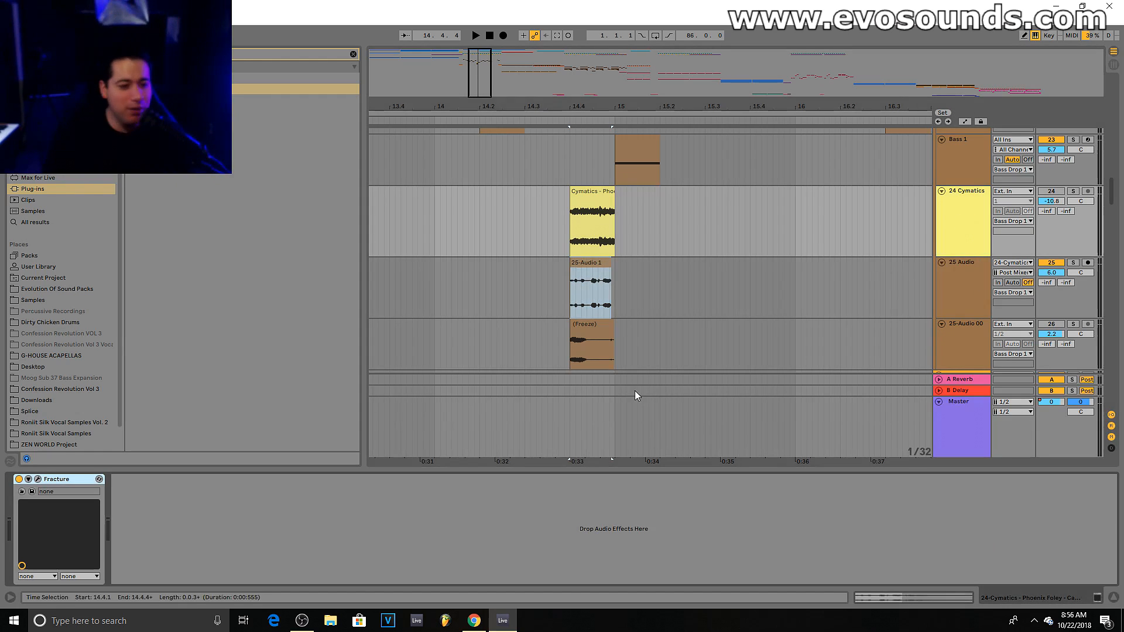